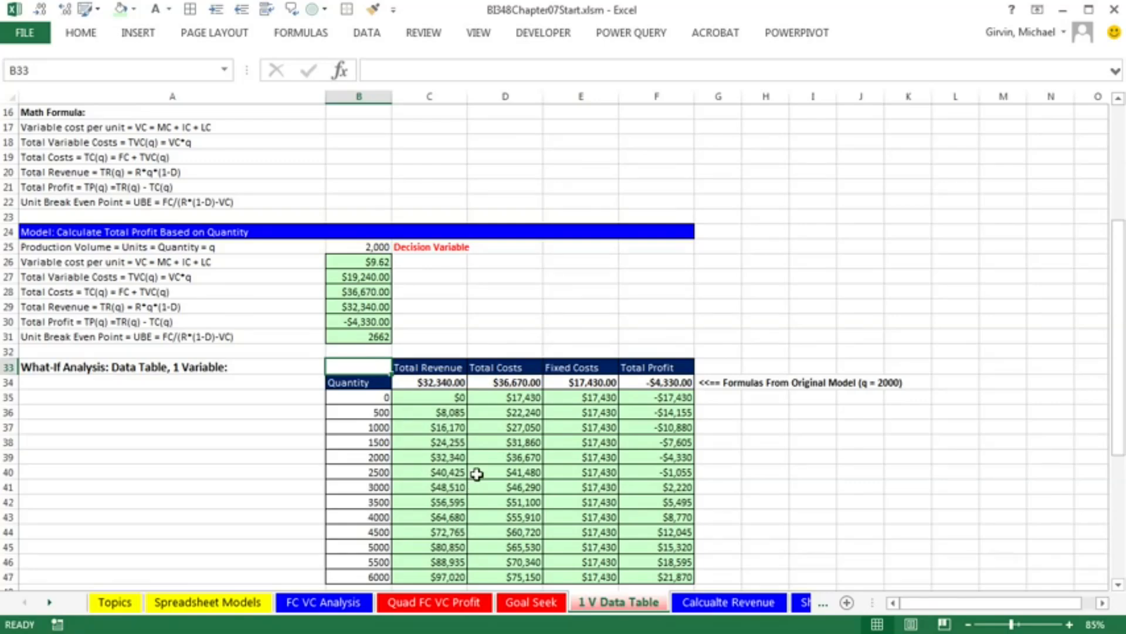
Select range A1:F31 on the 1 V Data Table sheet, and insert a worksheet named "2 V Data Table" before the Calcualte Revenue sheet
{"action": "scroll", "coordinate": [477, 474], "scroll_direction": "up", "scroll_amount": 5}
{"action": "left_click_drag", "start_coordinate": [52, 116], "coordinate": [640, 437]}
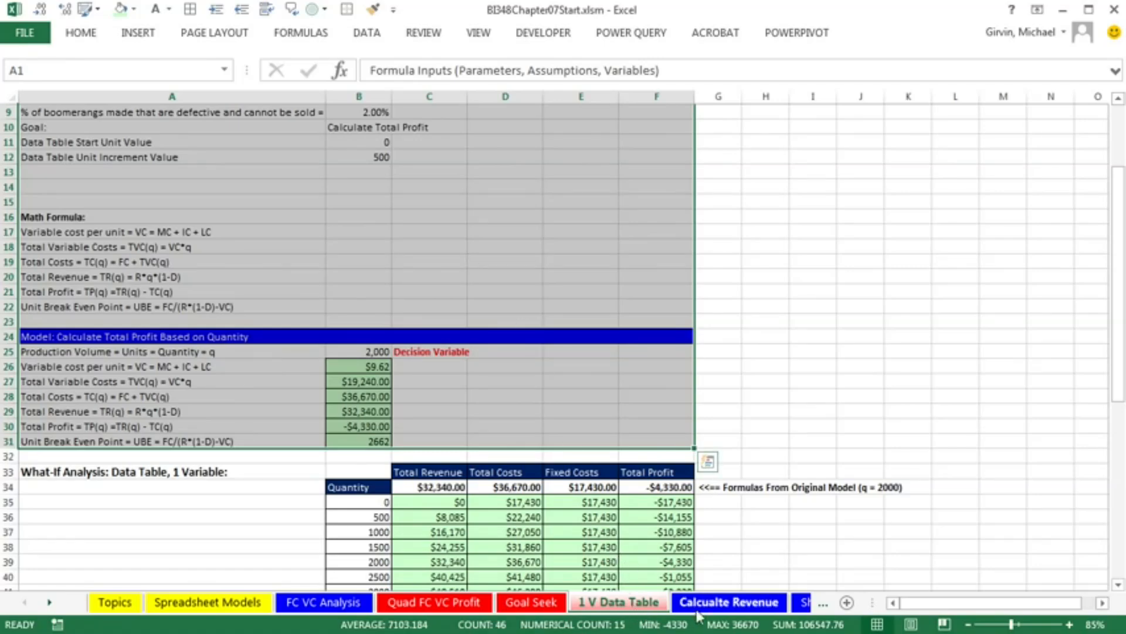
{"action": "left_click", "coordinate": [748, 608]}
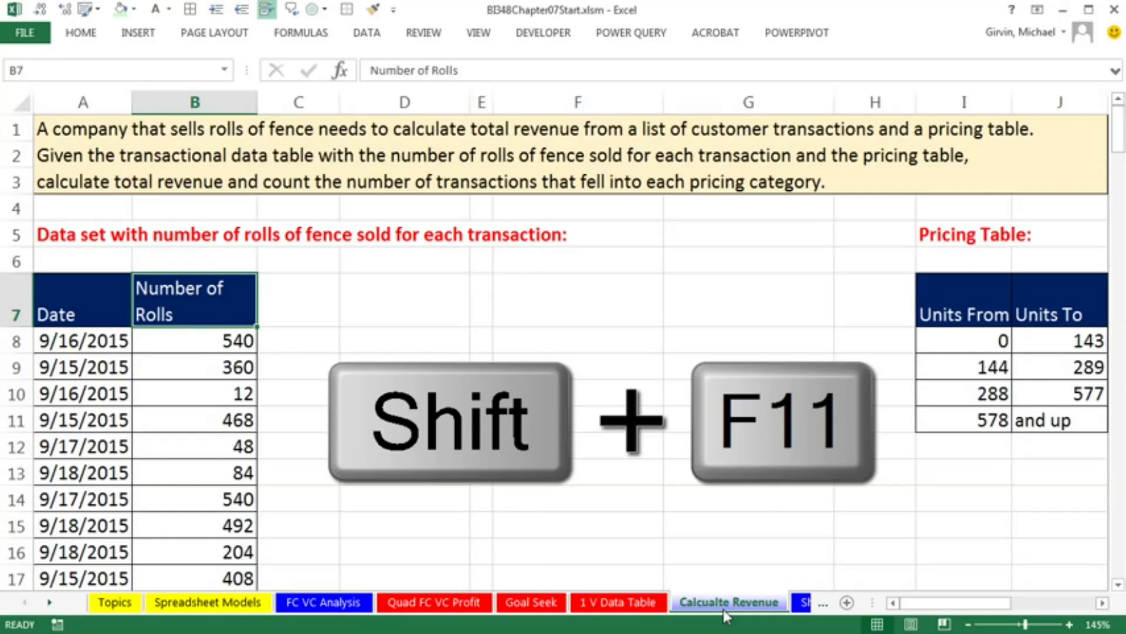
{"action": "key", "text": "shift+F11"}
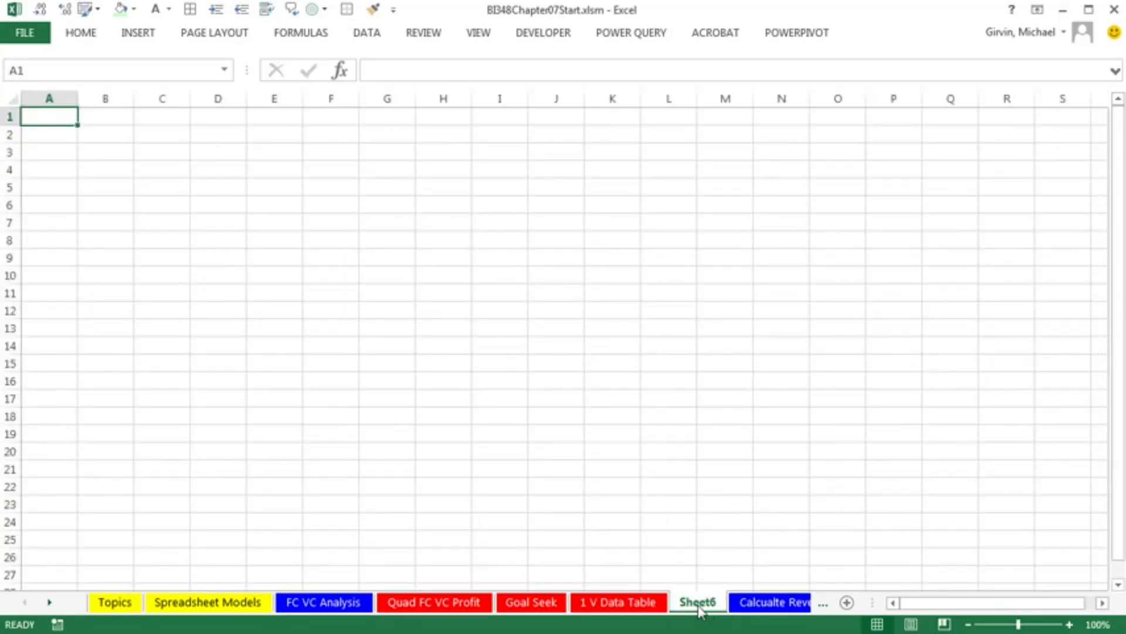
{"action": "double_click", "coordinate": [699, 604]}
{"action": "type", "text": "2 V Data Table"}
{"action": "key", "text": "Return"}
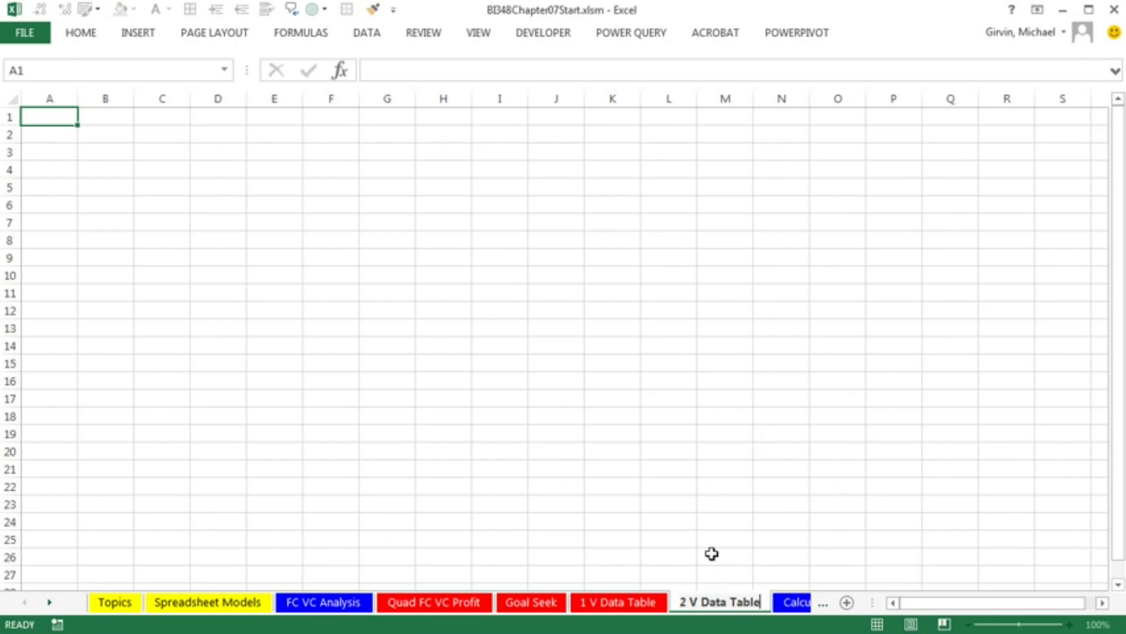
Copy range A1:F31 from the 1 V Data Table sheet to A1 of 2 V Data Table, keeping the source column widths
{"action": "left_click", "coordinate": [608, 604]}
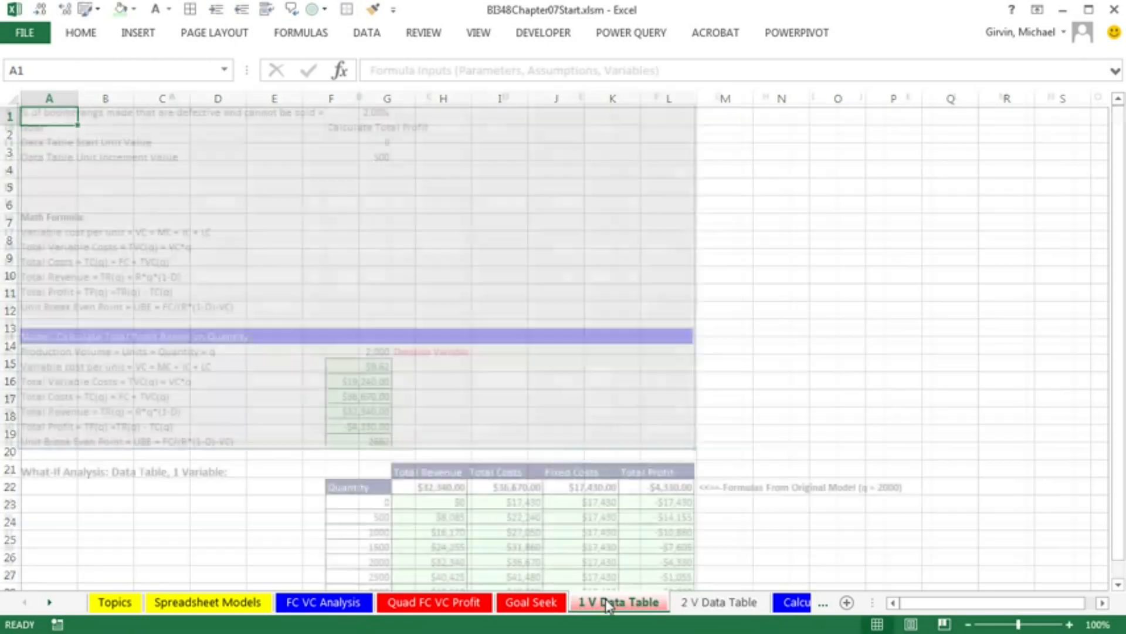
{"action": "key", "text": "ctrl+c"}
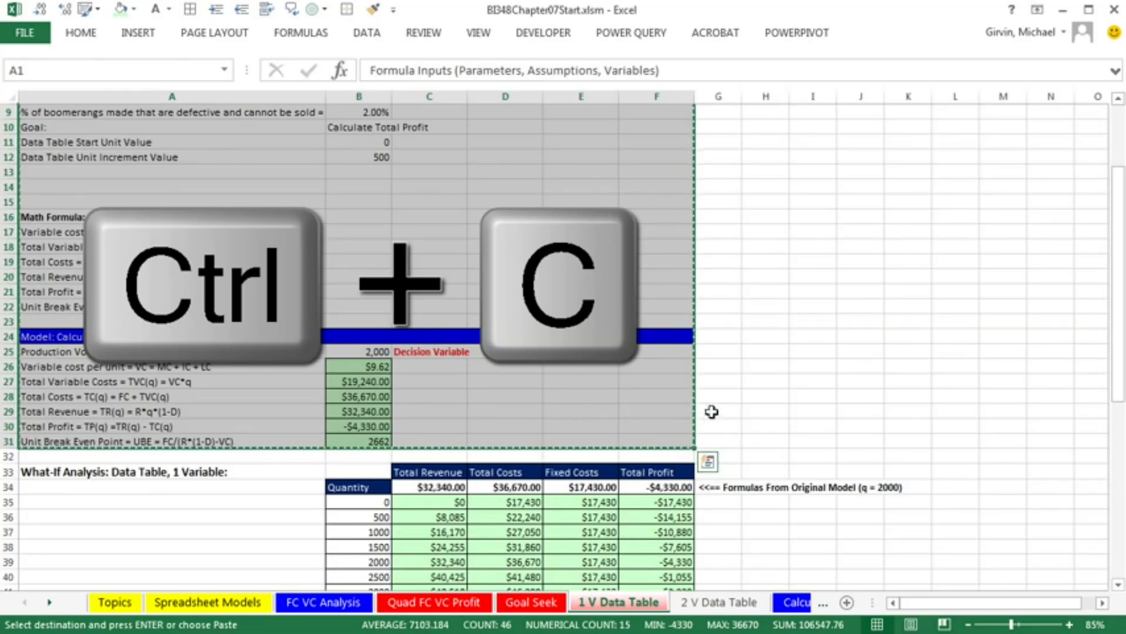
{"action": "left_click", "coordinate": [757, 602]}
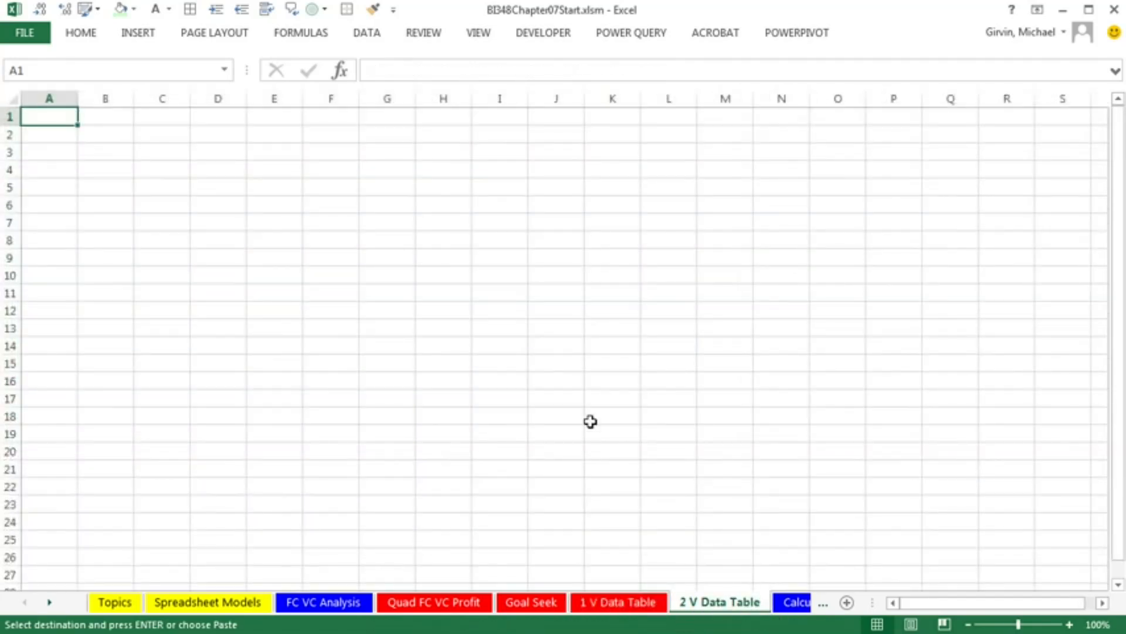
{"action": "key", "text": "ctrl+v"}
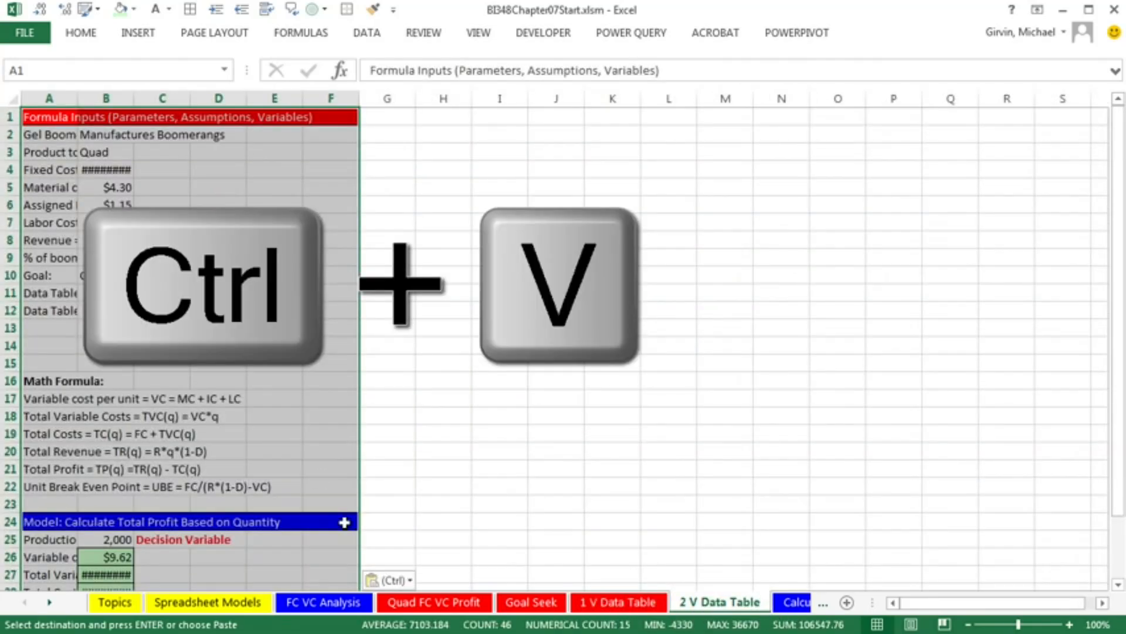
{"action": "left_click", "coordinate": [404, 580]}
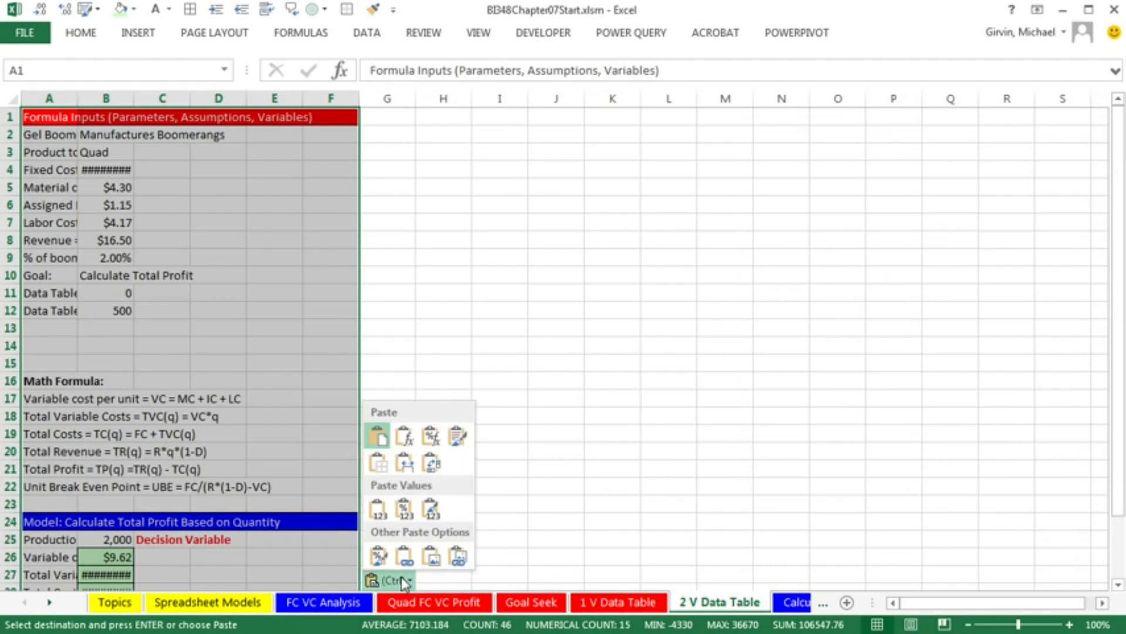
{"action": "left_click", "coordinate": [405, 464]}
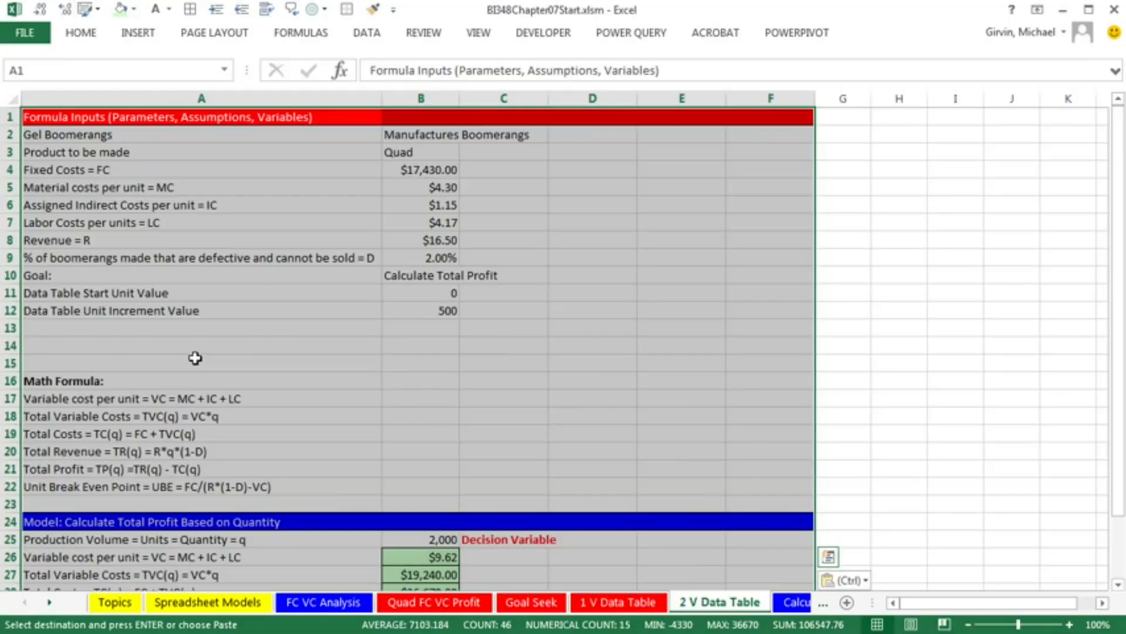
Examine the production volume in B25, the total profit formula in B30 and the defect rate in B9
{"action": "scroll", "coordinate": [195, 358], "scroll_direction": "down", "scroll_amount": 5}
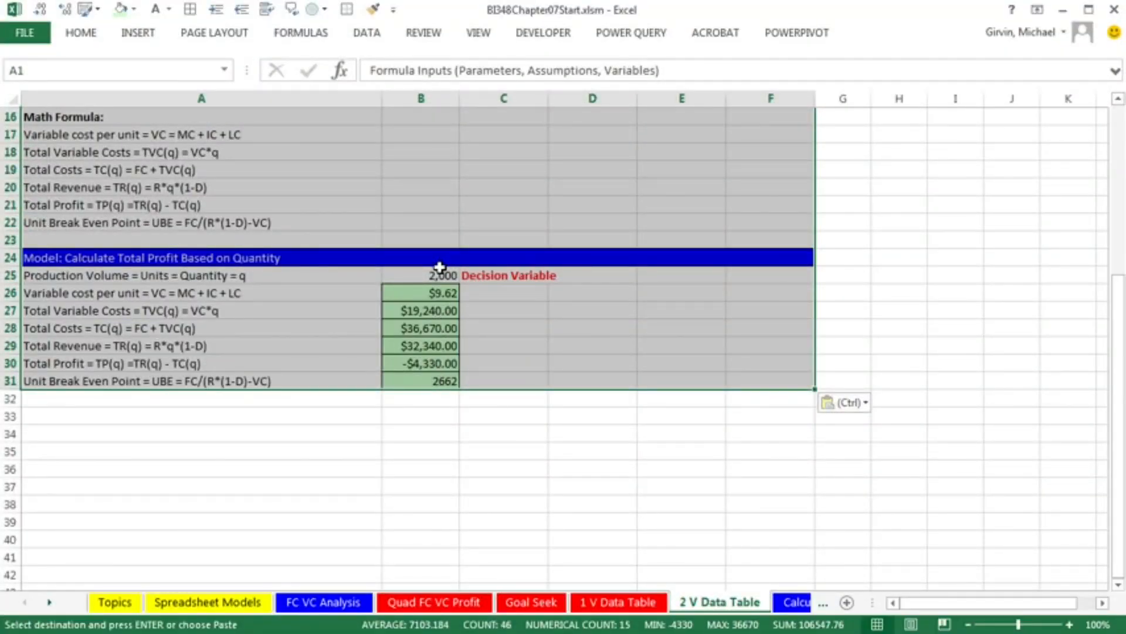
{"action": "left_click", "coordinate": [440, 270]}
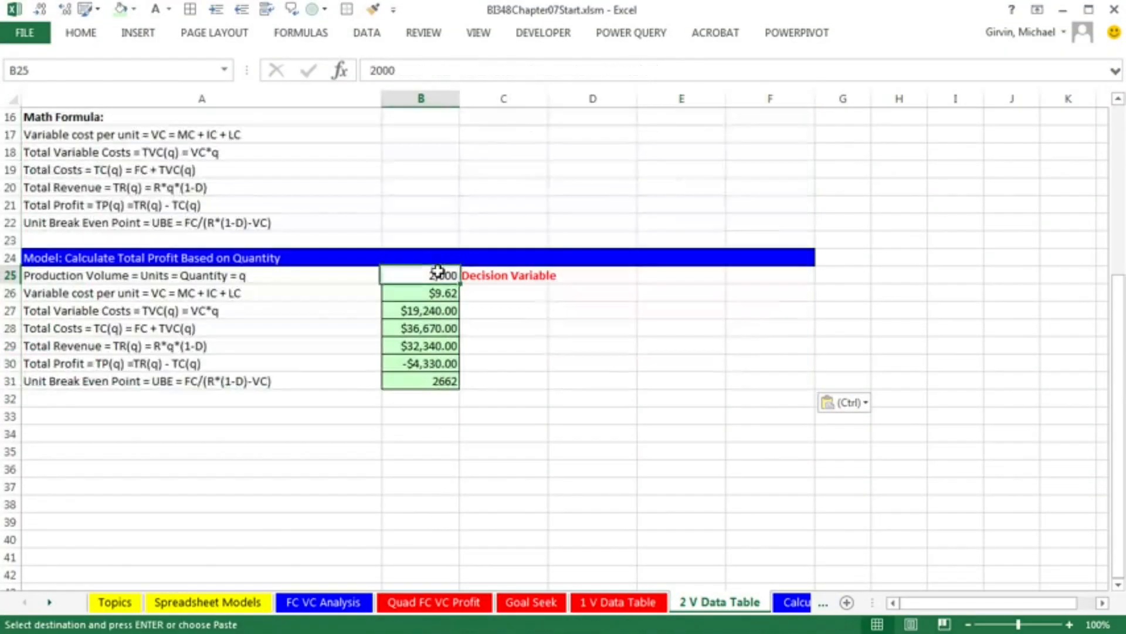
{"action": "left_click", "coordinate": [423, 364]}
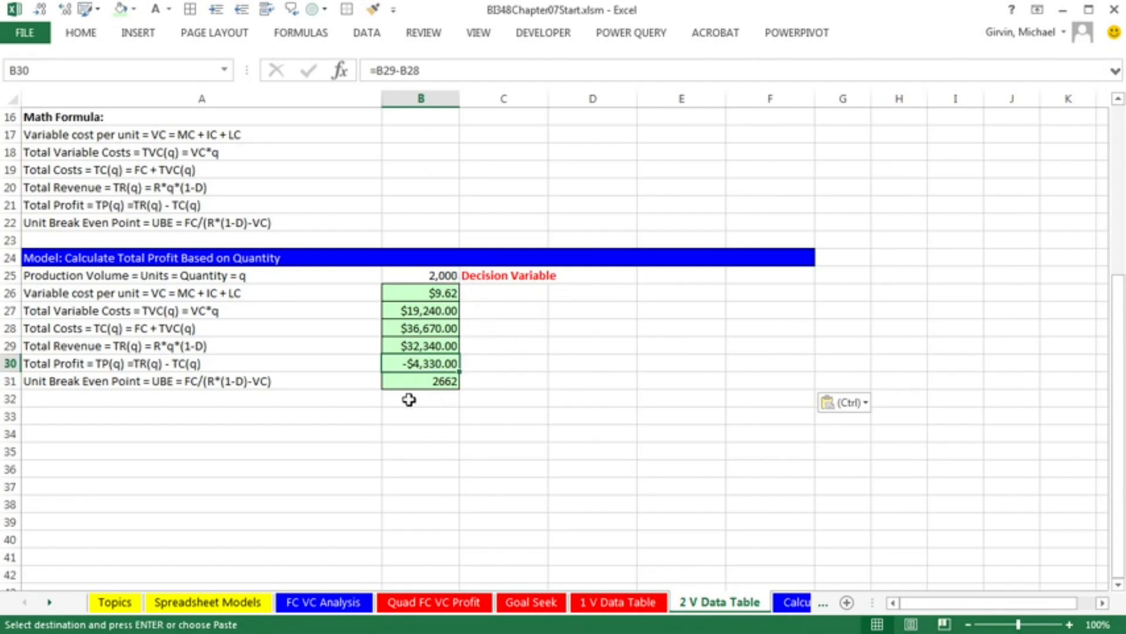
{"action": "scroll", "coordinate": [410, 397], "scroll_direction": "up", "scroll_amount": 5}
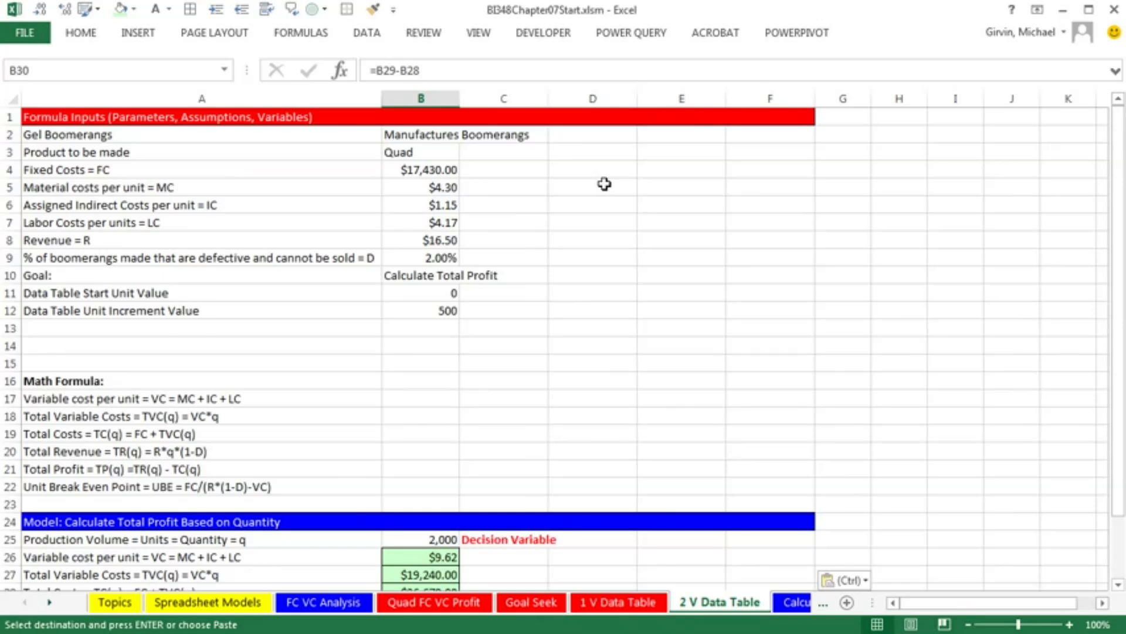
{"action": "left_click", "coordinate": [428, 258]}
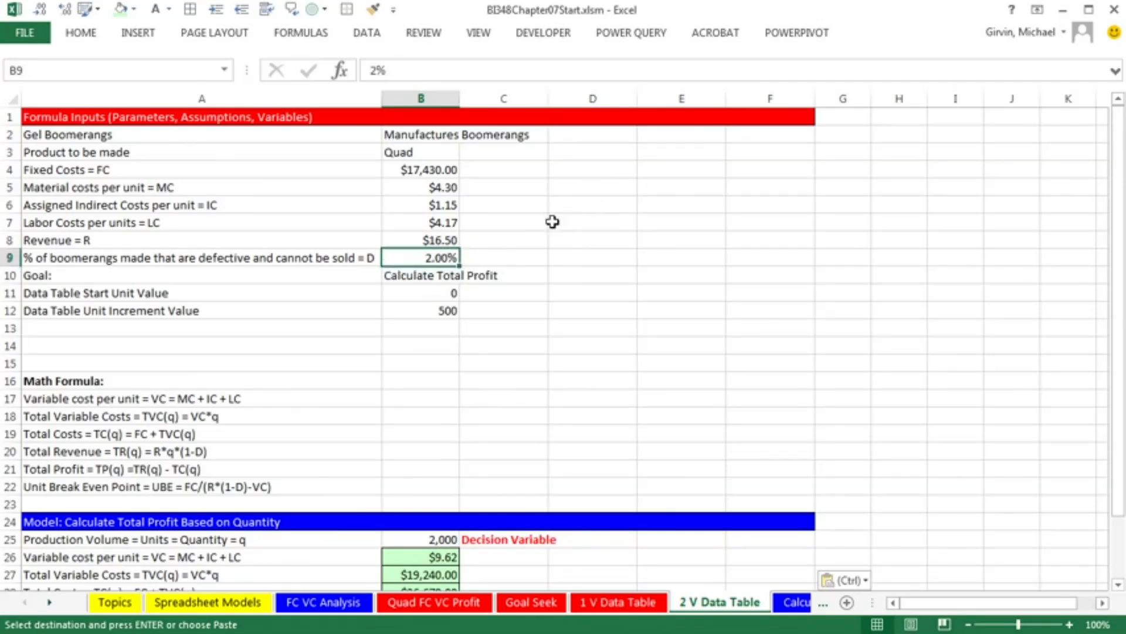
End the copy mode and enter the formula =B30 in cell C33 to reference the model's total profit
{"action": "scroll", "coordinate": [486, 274], "scroll_direction": "down", "scroll_amount": 5}
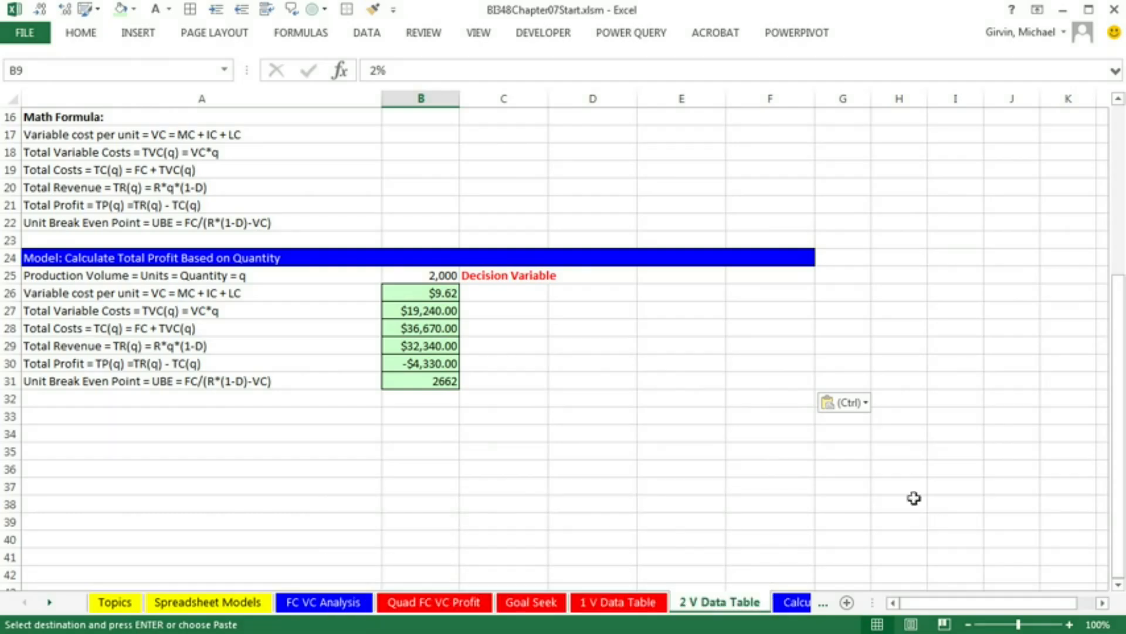
{"action": "key", "text": "Escape"}
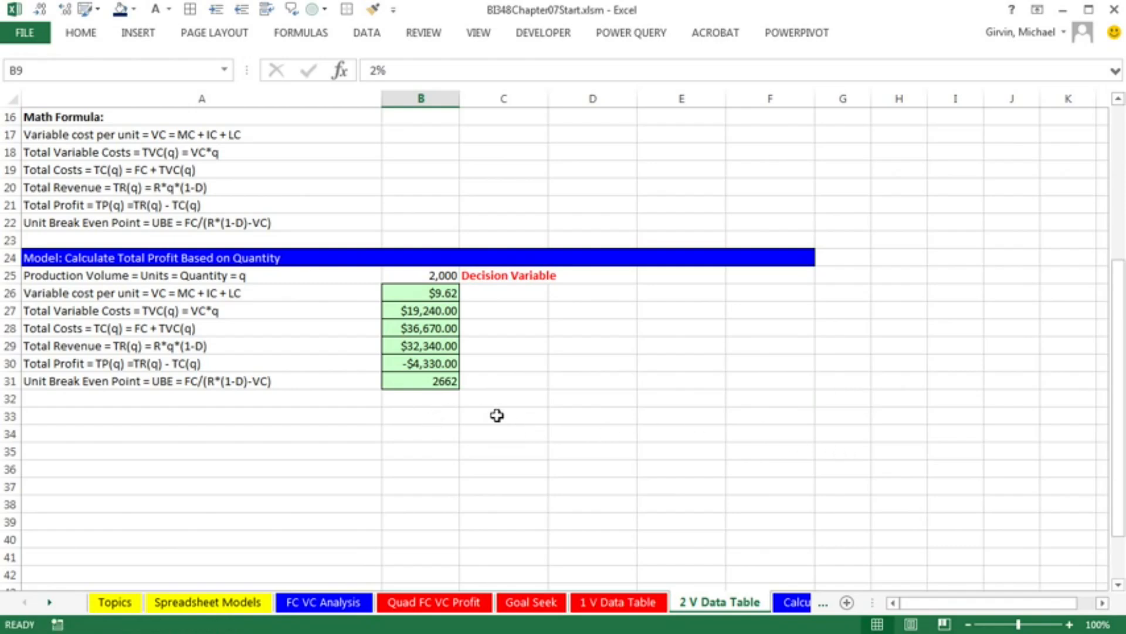
{"action": "left_click", "coordinate": [497, 416]}
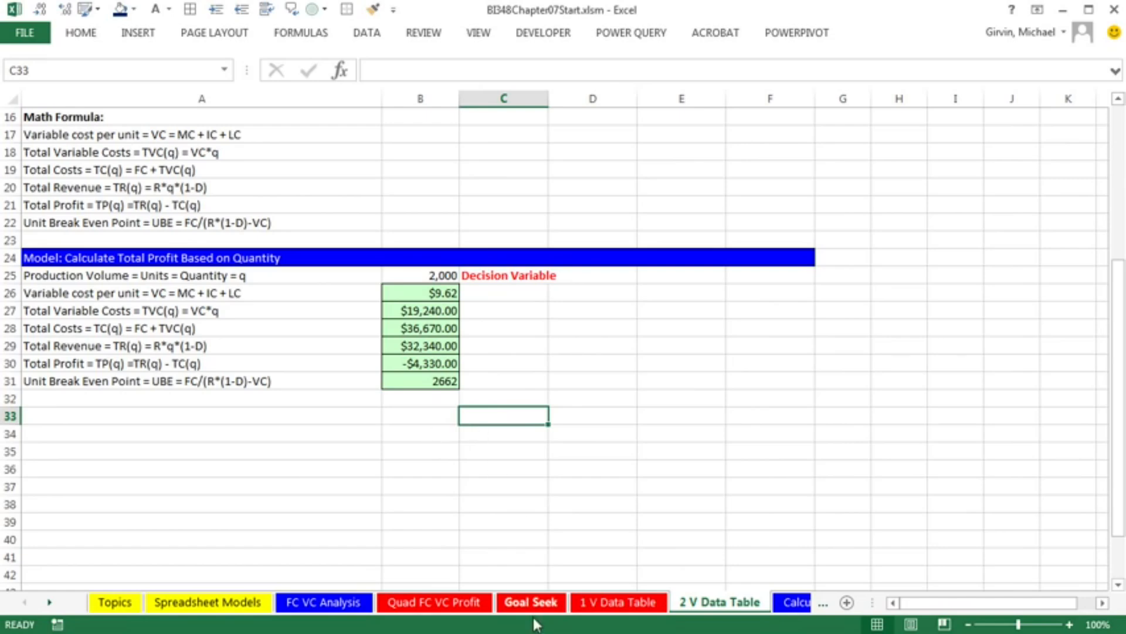
{"action": "type", "text": "="}
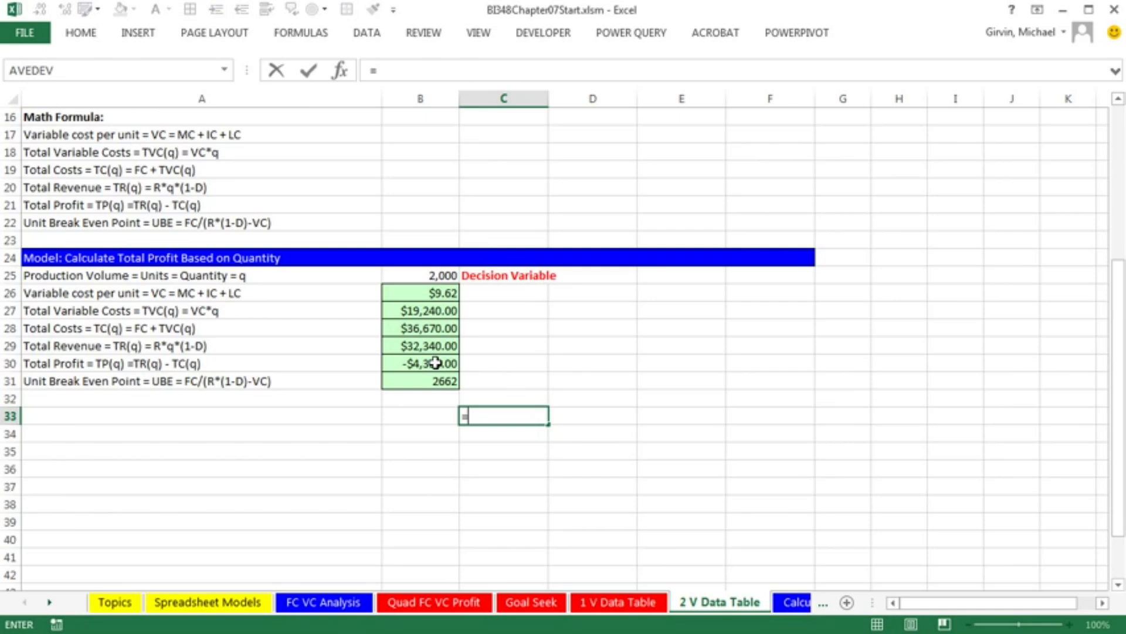
{"action": "left_click", "coordinate": [435, 363]}
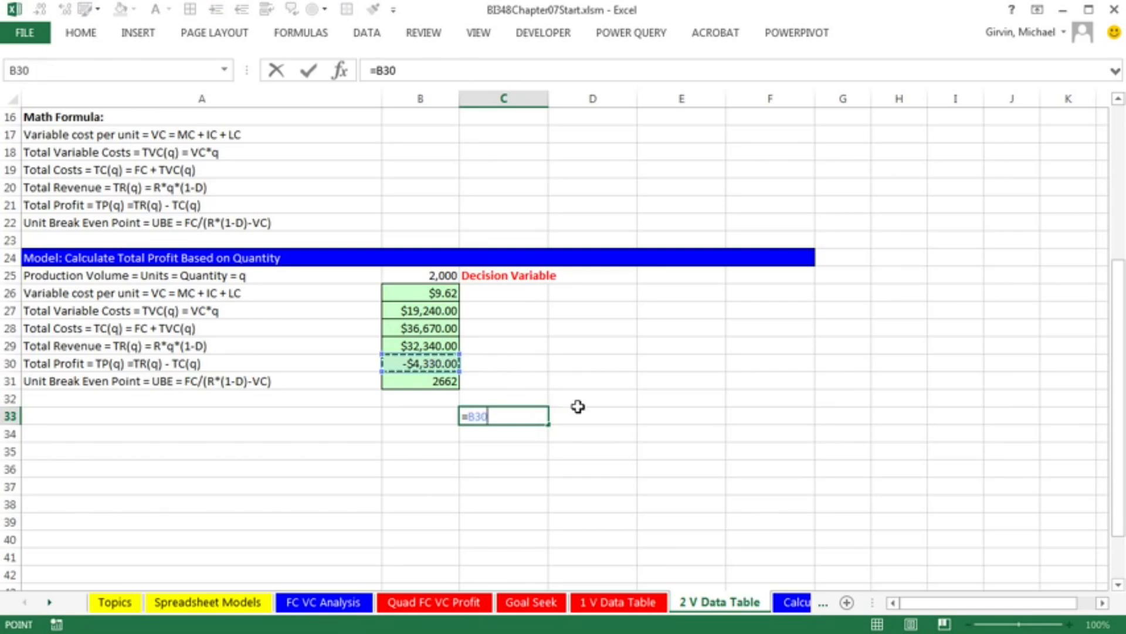
{"action": "key", "text": "Return"}
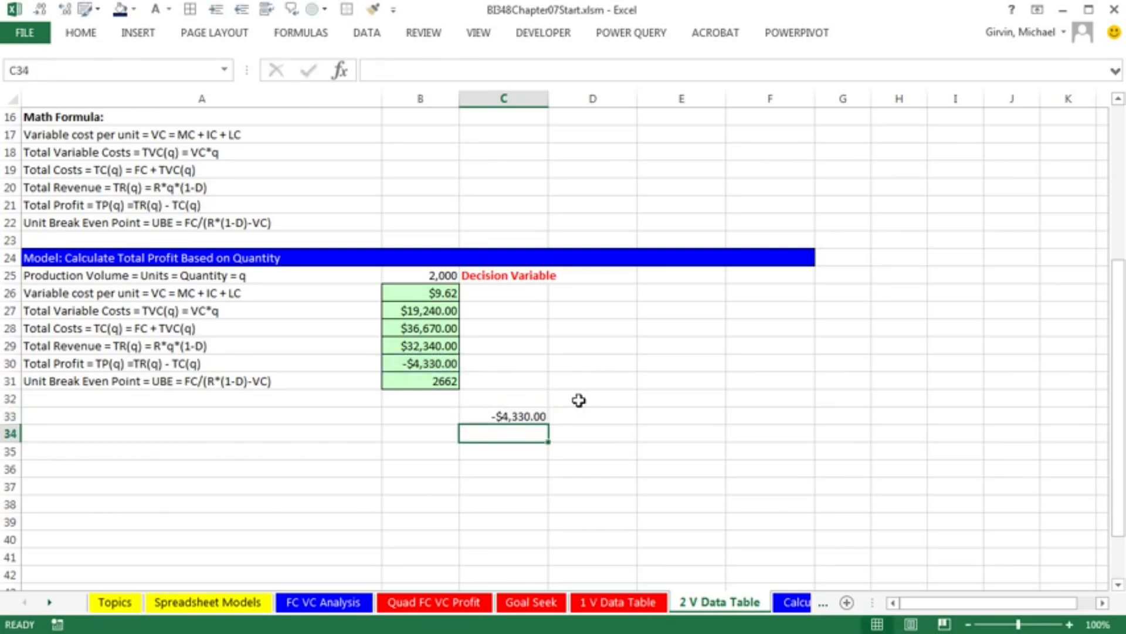
Label B33 with bold, right-aligned "Formula From Original Model (q = 2000) ==>>" and make the formula cell C33 bold
{"action": "left_click", "coordinate": [525, 414]}
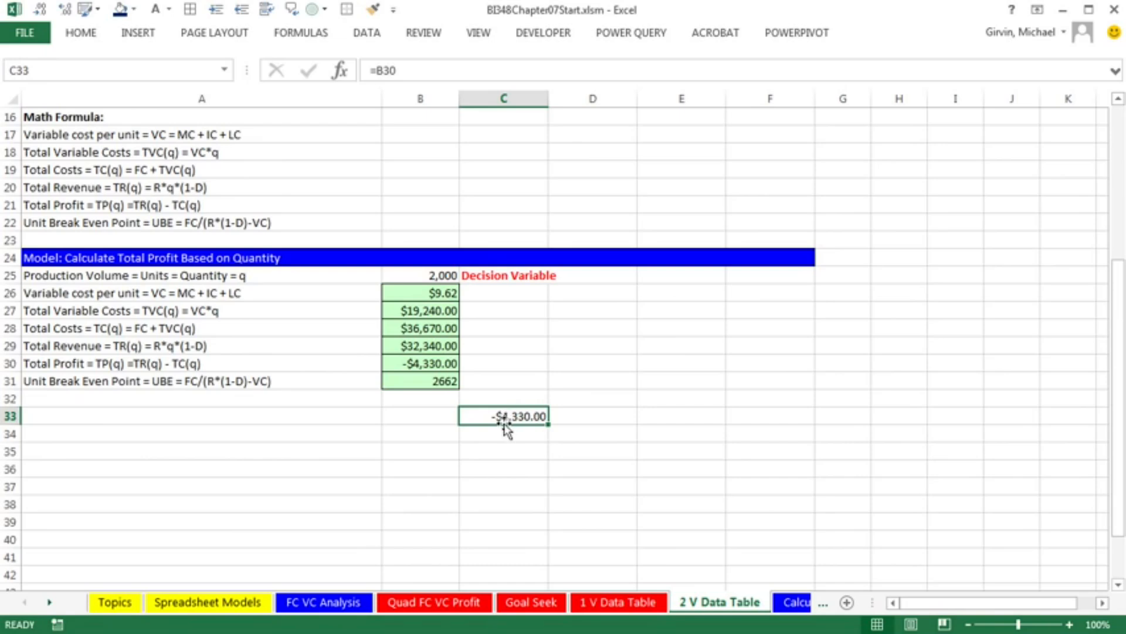
{"action": "left_click", "coordinate": [429, 415]}
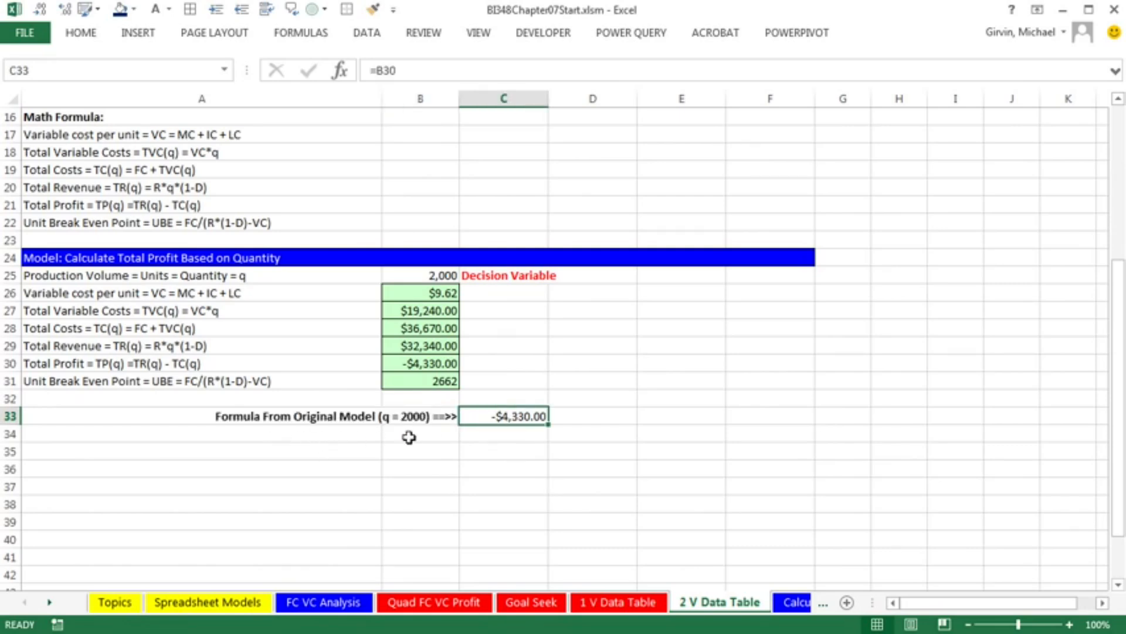
{"action": "left_click", "coordinate": [411, 417]}
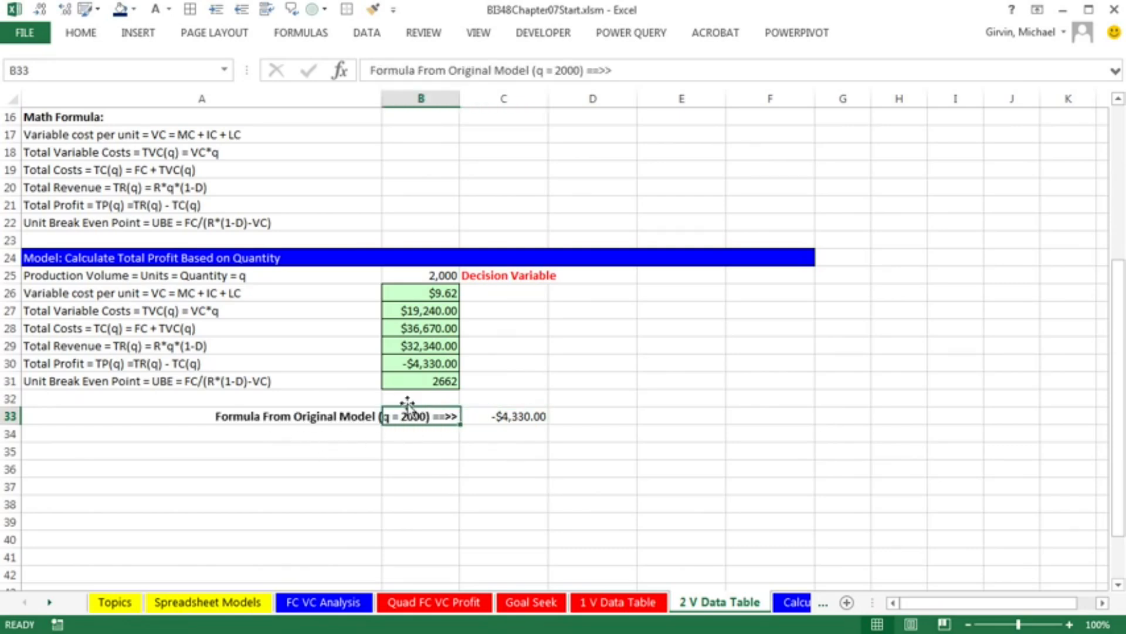
{"action": "left_click", "coordinate": [80, 32]}
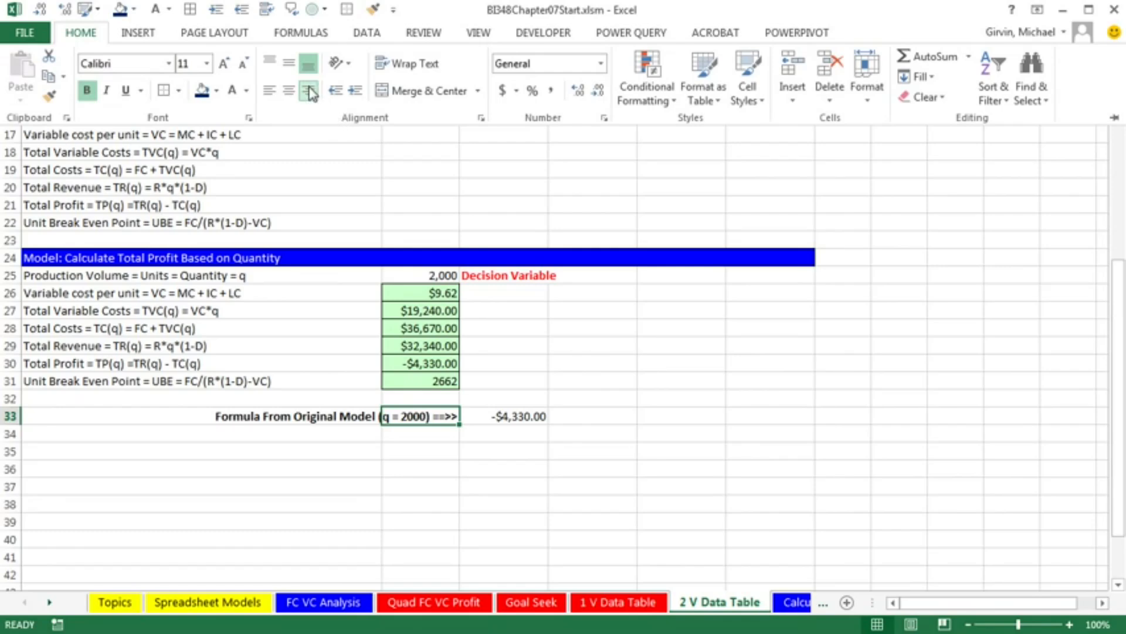
{"action": "left_click", "coordinate": [267, 443]}
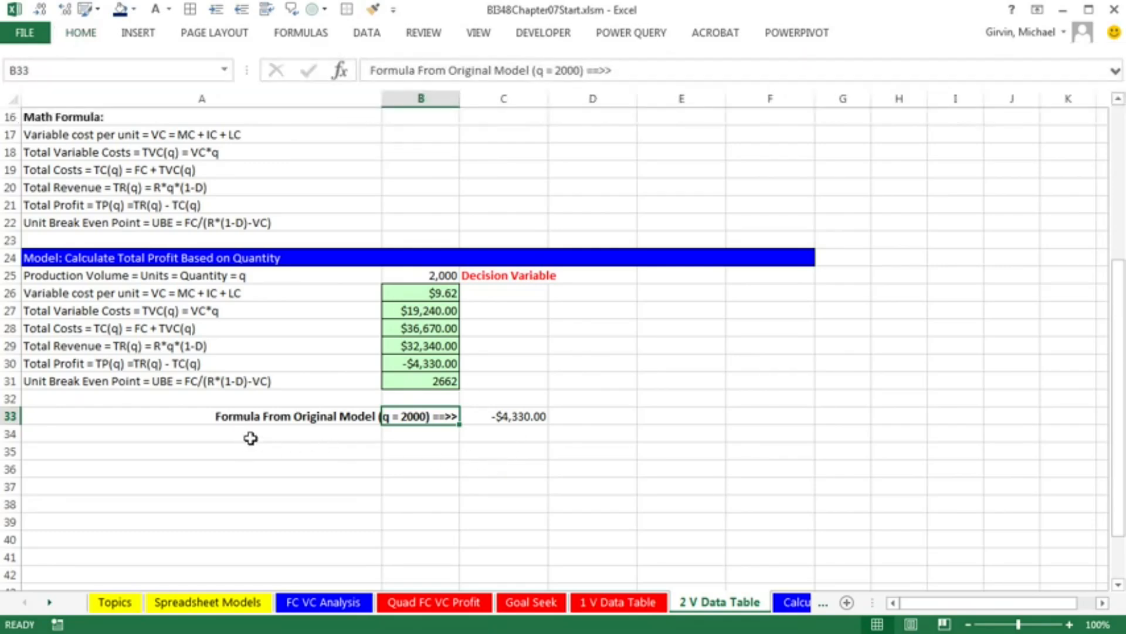
{"action": "left_click", "coordinate": [518, 416]}
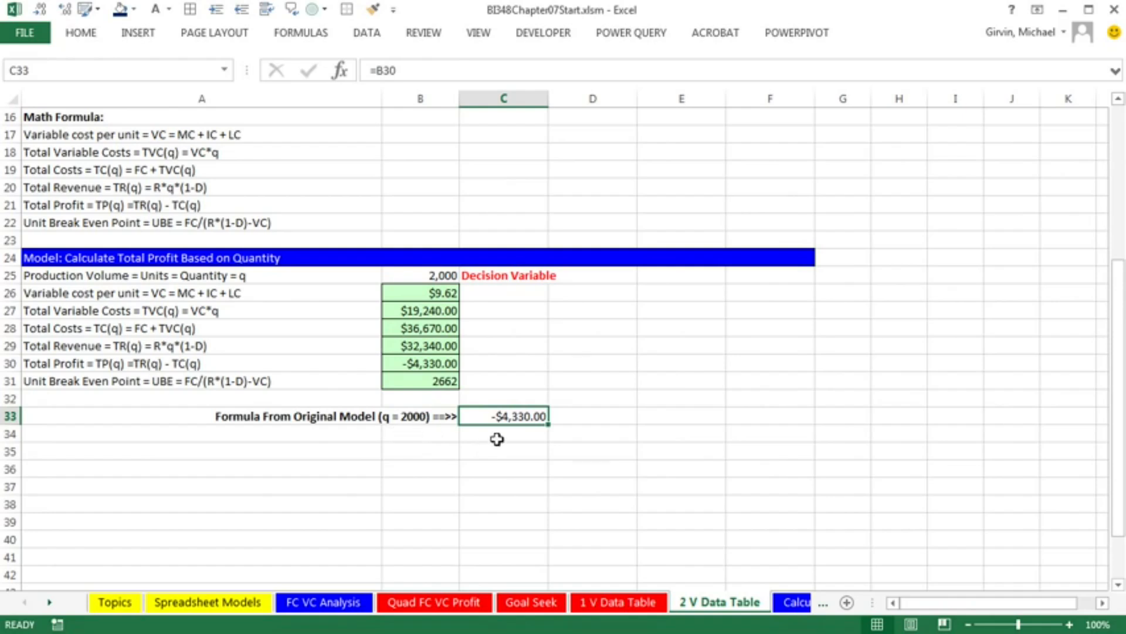
{"action": "key", "text": "ctrl+b"}
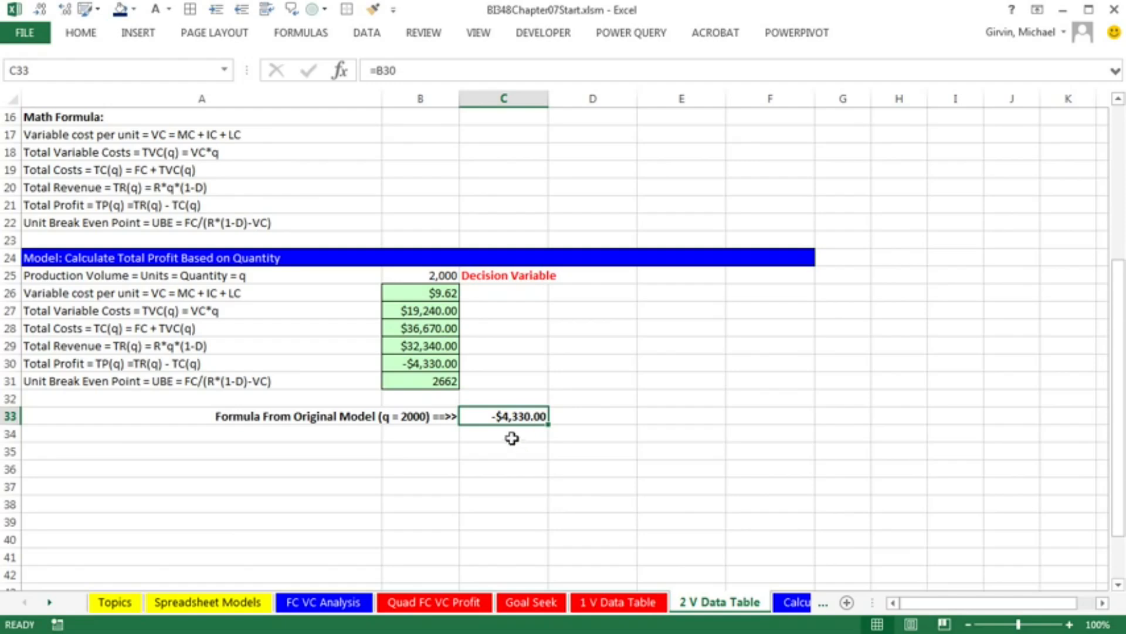
Examine the ranges below C33 for quantities and D33:I33 for defect rates, and review the start and increment values in B11:B14
{"action": "left_click_drag", "start_coordinate": [511, 436], "coordinate": [515, 581]}
{"action": "left_click_drag", "start_coordinate": [566, 417], "coordinate": [960, 423]}
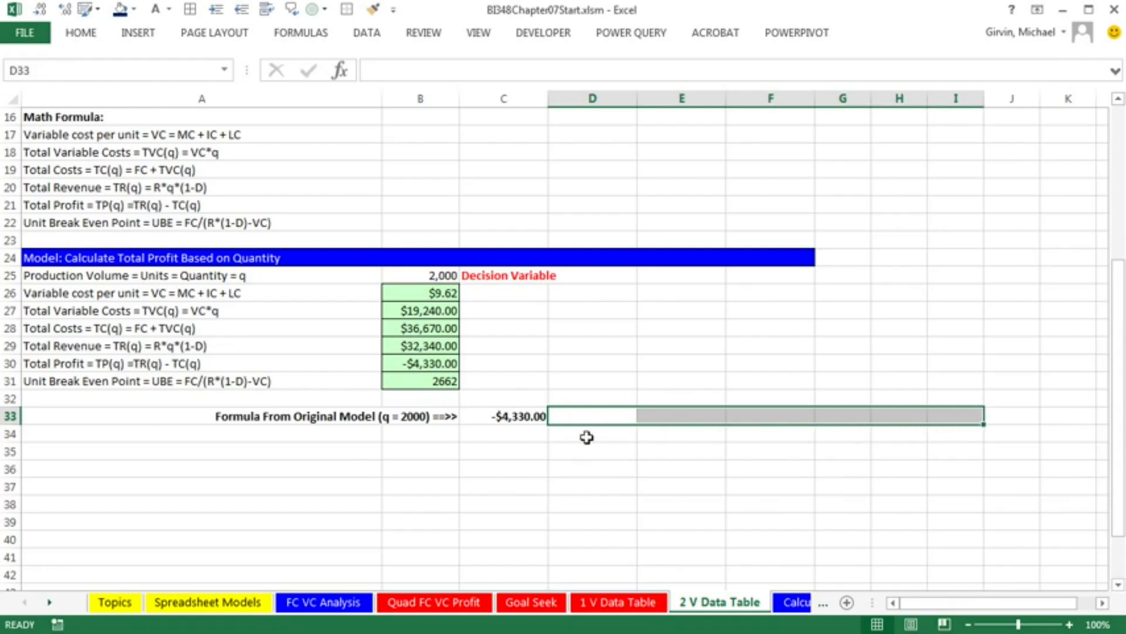
{"action": "left_click", "coordinate": [524, 432]}
{"action": "scroll", "coordinate": [521, 426], "scroll_direction": "up", "scroll_amount": 4}
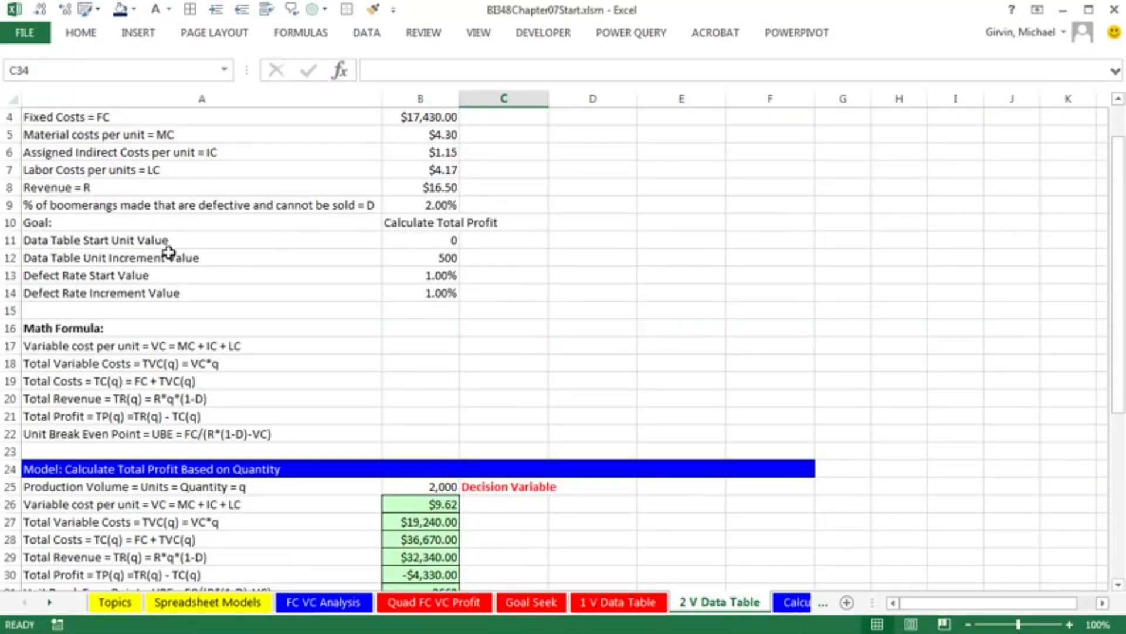
{"action": "left_click", "coordinate": [440, 240]}
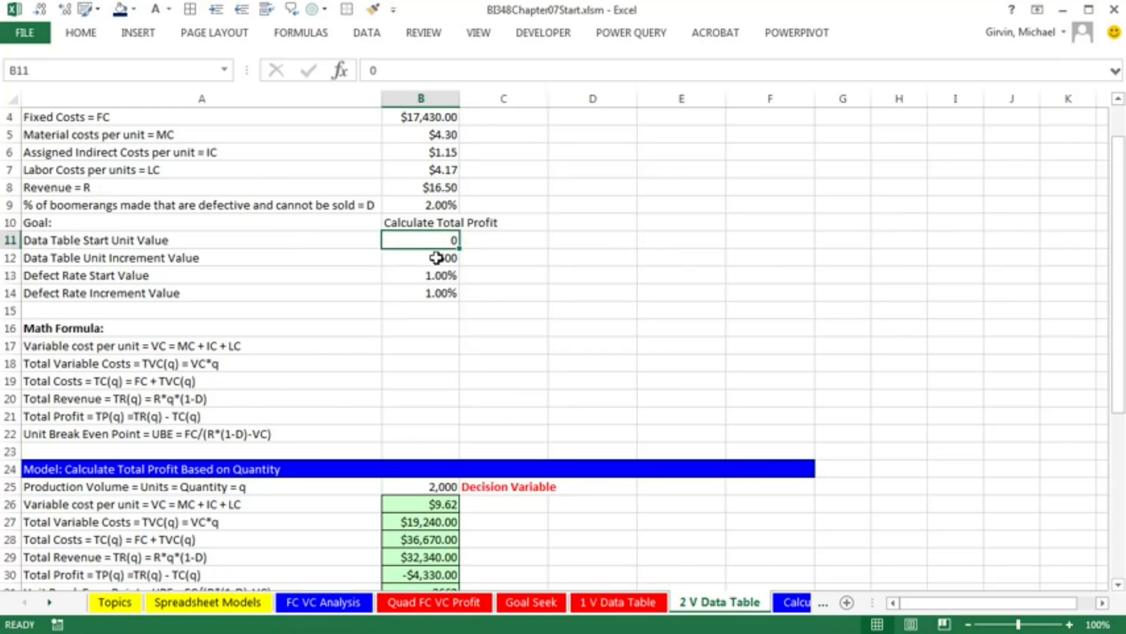
{"action": "left_click", "coordinate": [436, 258]}
{"action": "left_click", "coordinate": [160, 280]}
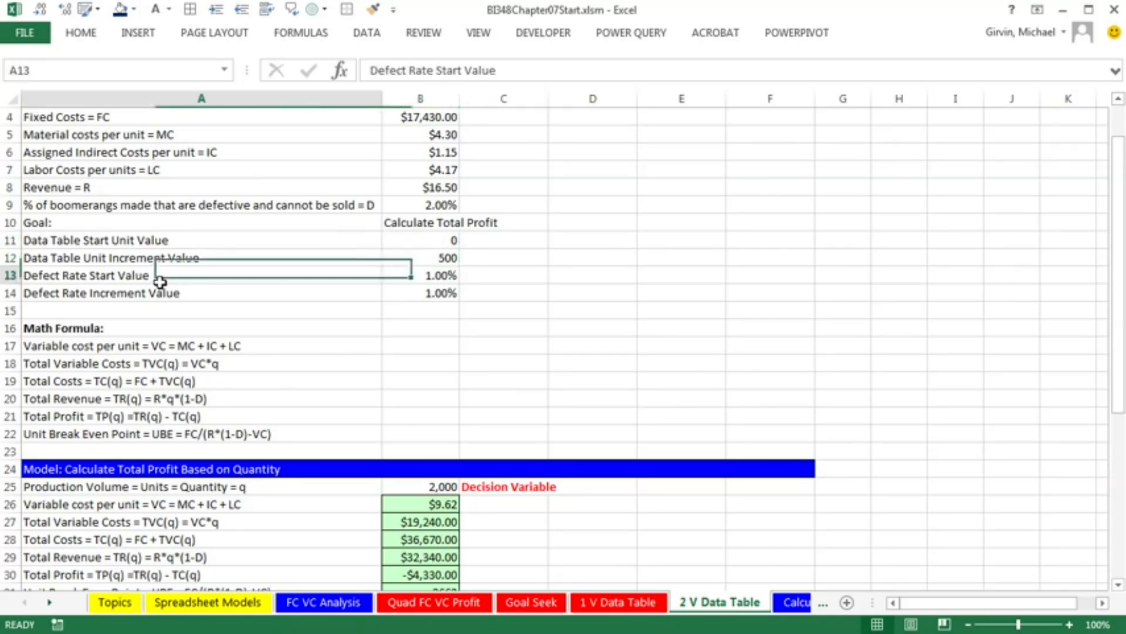
{"action": "left_click", "coordinate": [432, 275]}
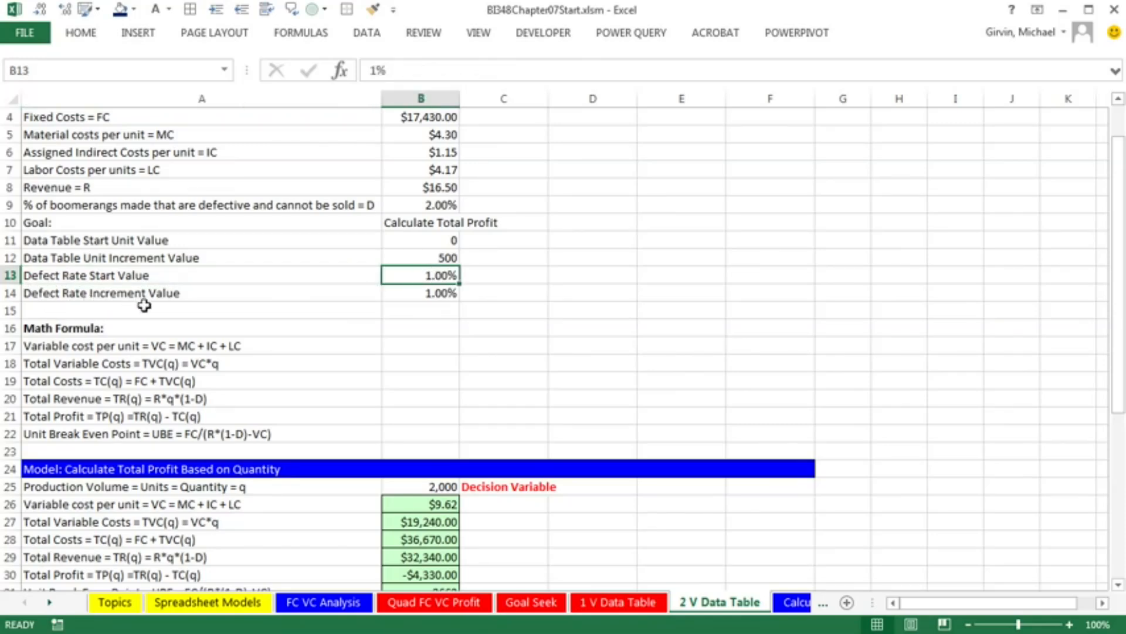
{"action": "left_click", "coordinate": [422, 291]}
{"action": "scroll", "coordinate": [528, 369], "scroll_direction": "down", "scroll_amount": 4}
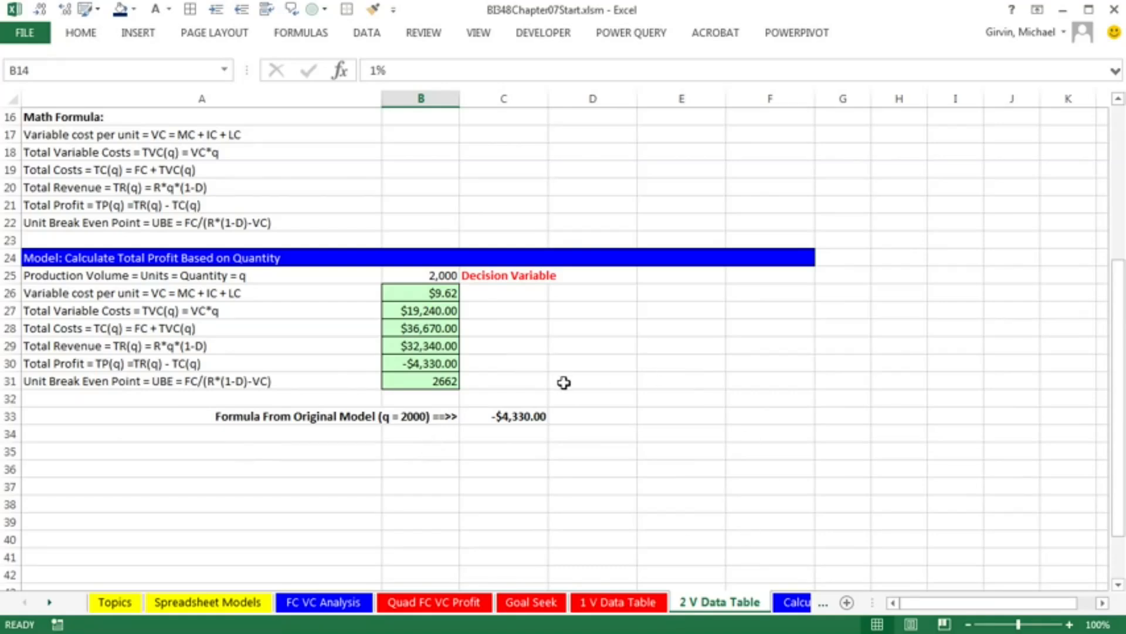
{"action": "left_click", "coordinate": [514, 435]}
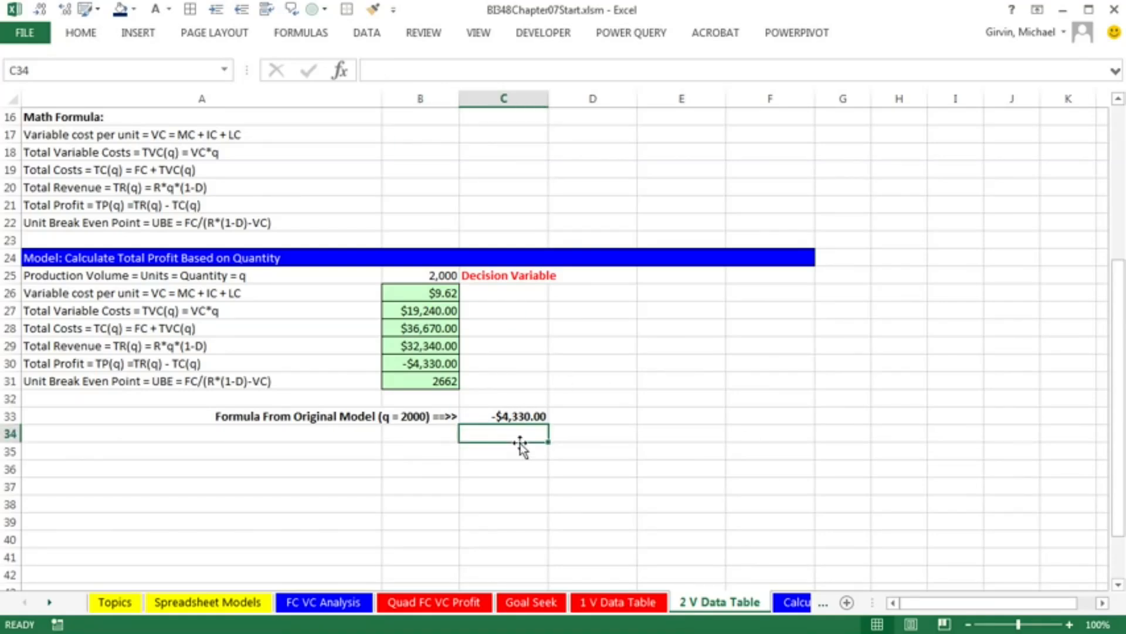
Enter the formula =B11 in C34 to reference the data table's start unit value
{"action": "type", "text": "="}
{"action": "scroll", "coordinate": [535, 437], "scroll_direction": "up", "scroll_amount": 5}
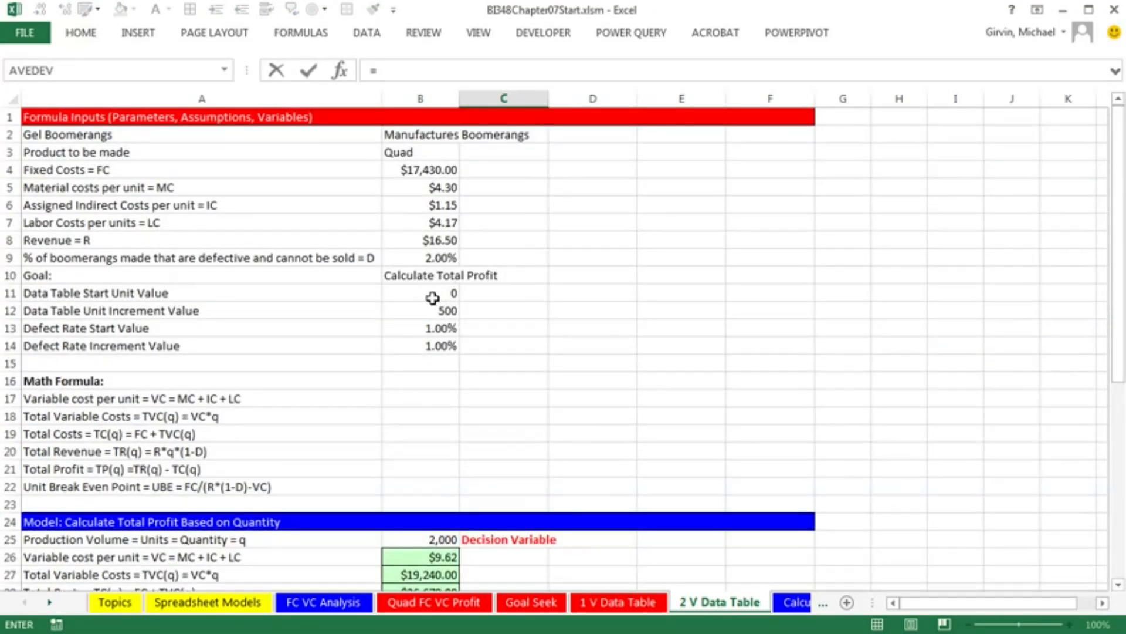
{"action": "left_click", "coordinate": [433, 298]}
{"action": "key", "text": "Return"}
Enter =C34+$B$12 in C35 and fill it down through C46 to build the quantity column
{"action": "scroll", "coordinate": [450, 297], "scroll_direction": "down", "scroll_amount": 2}
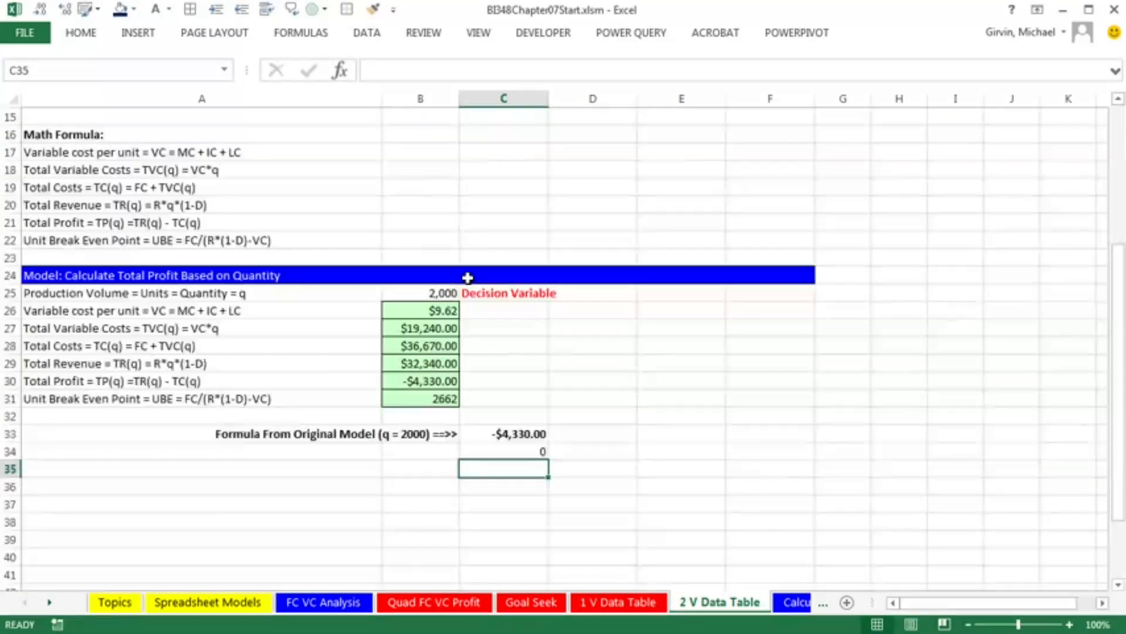
{"action": "type", "text": "="}
{"action": "key", "text": "Up"}
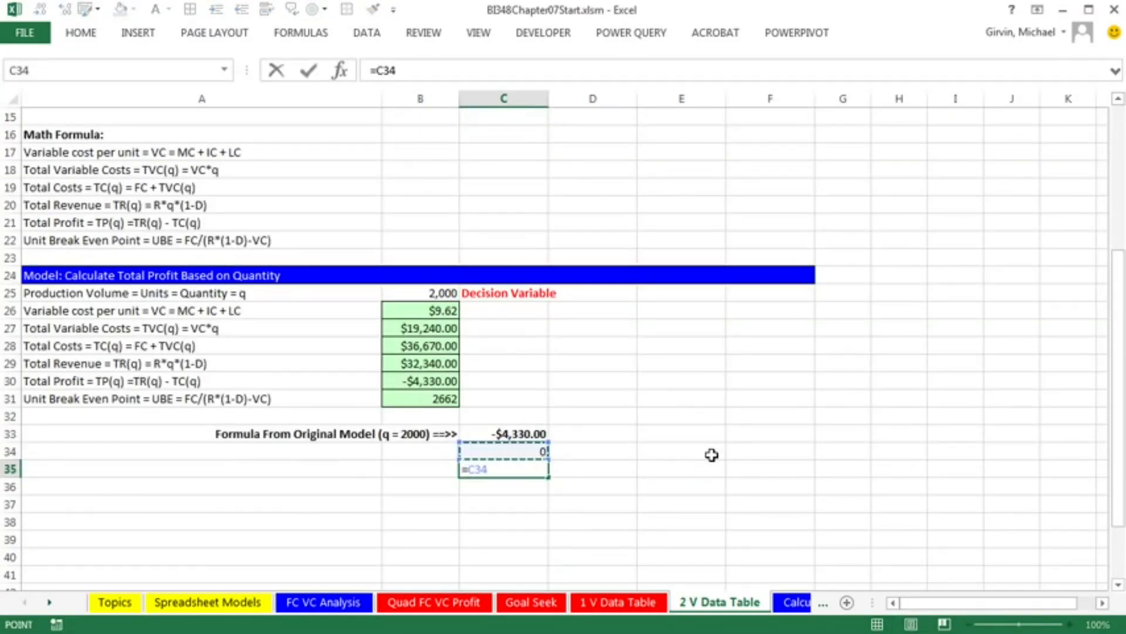
{"action": "type", "text": "+"}
{"action": "scroll", "coordinate": [715, 452], "scroll_direction": "up", "scroll_amount": 2}
{"action": "left_click", "coordinate": [444, 171]}
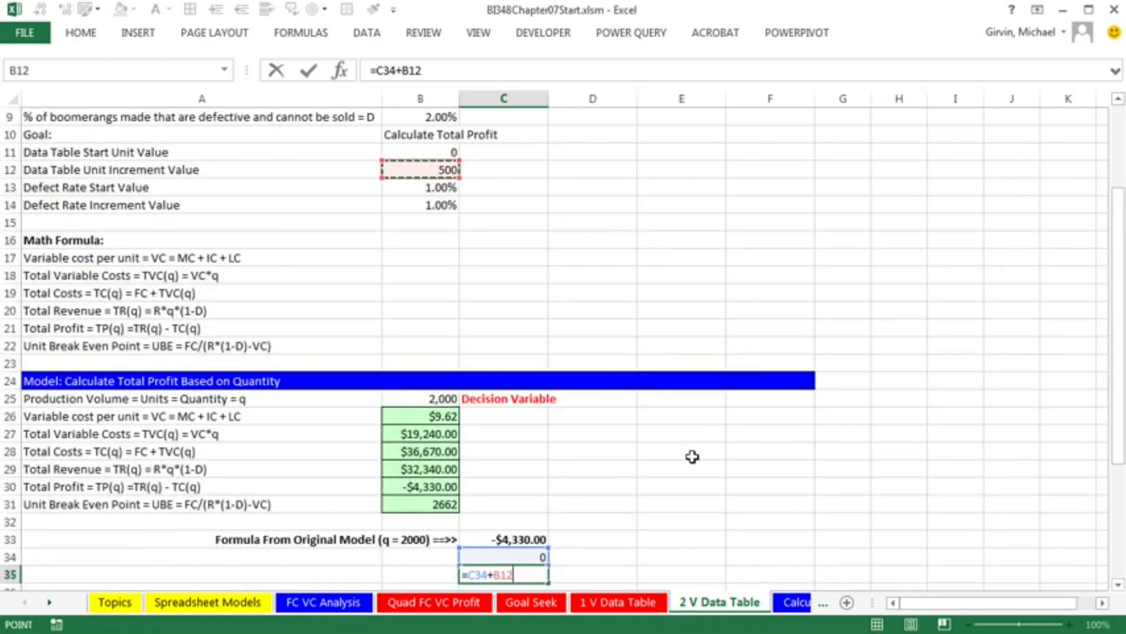
{"action": "key", "text": "F4"}
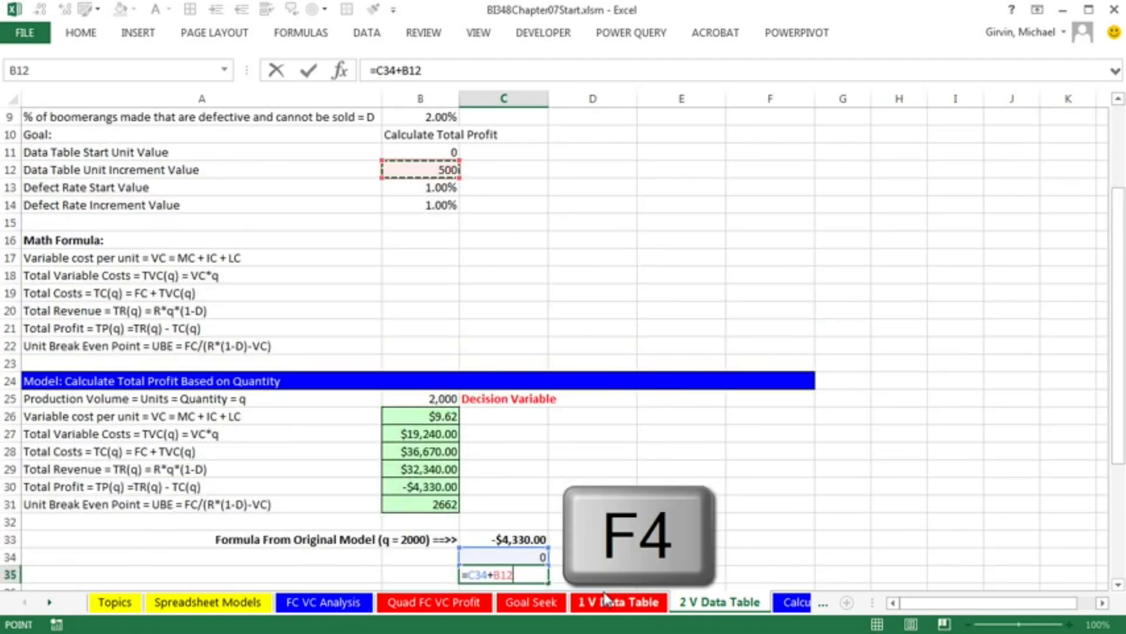
{"action": "scroll", "coordinate": [673, 434], "scroll_direction": "down", "scroll_amount": 4}
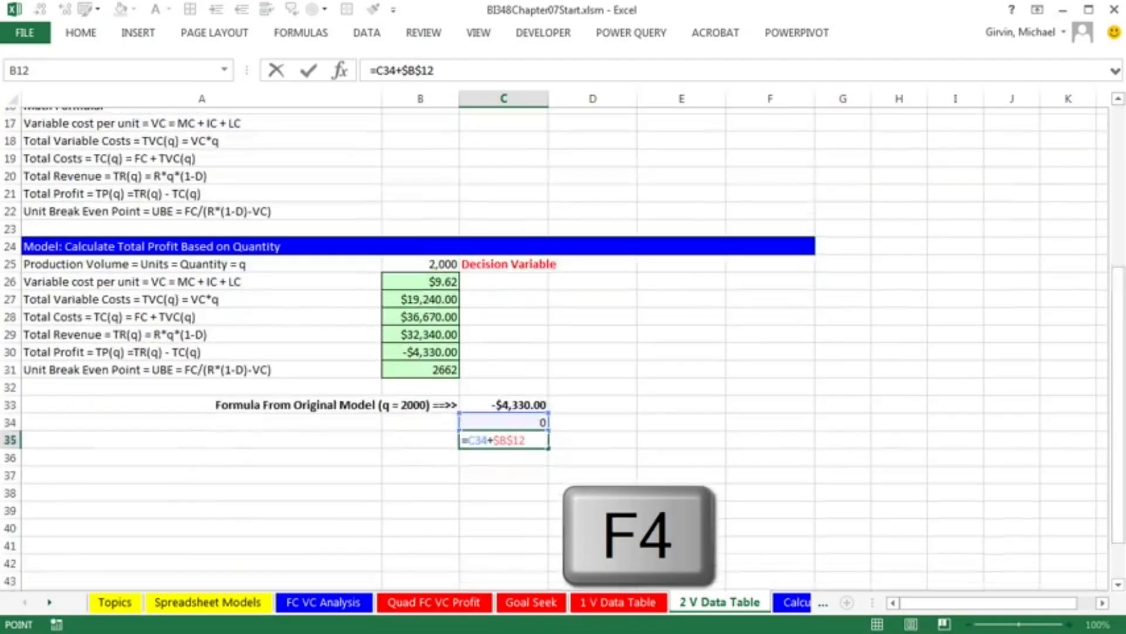
{"action": "key", "text": "ctrl+Return"}
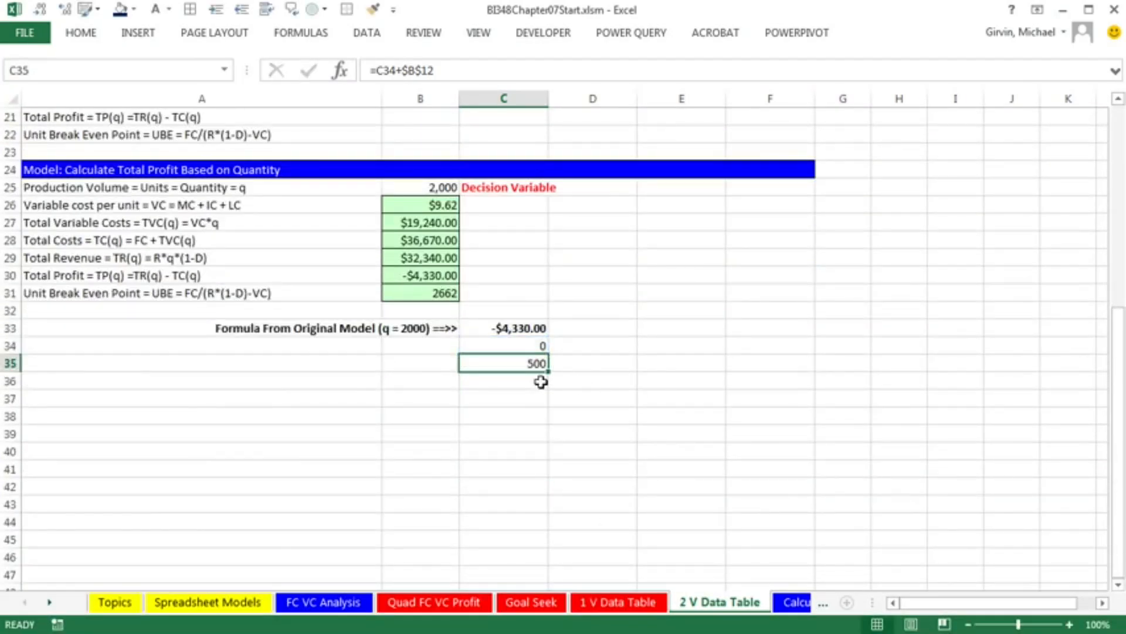
{"action": "left_click_drag", "start_coordinate": [546, 374], "coordinate": [558, 560]}
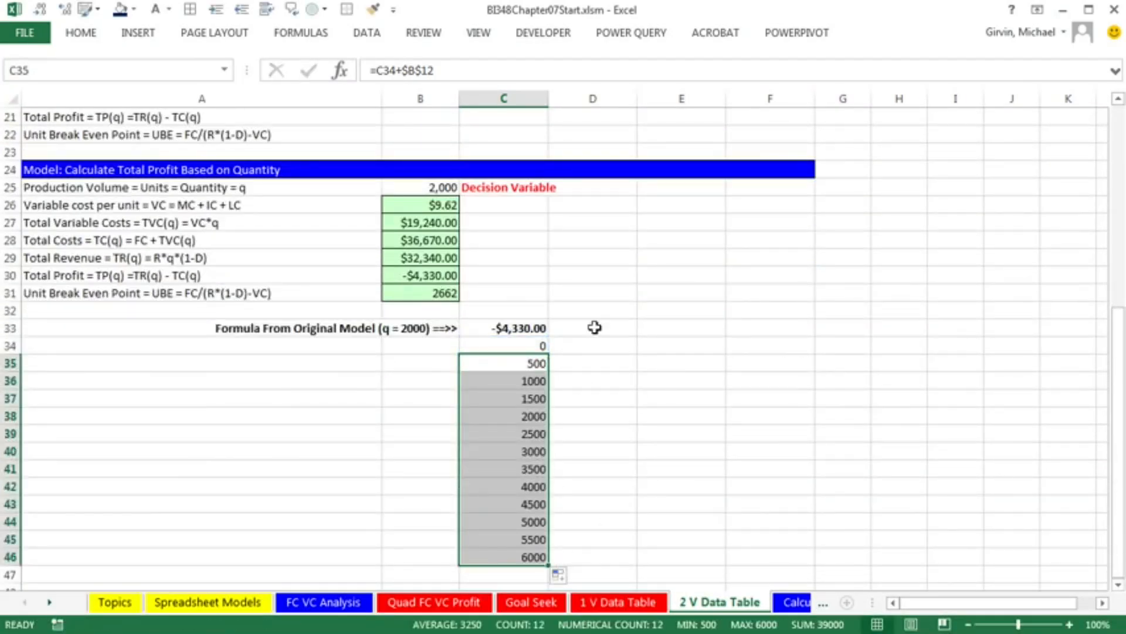
Enter the formula =B13 in D33 to reference the defect rate start value
{"action": "left_click", "coordinate": [594, 326]}
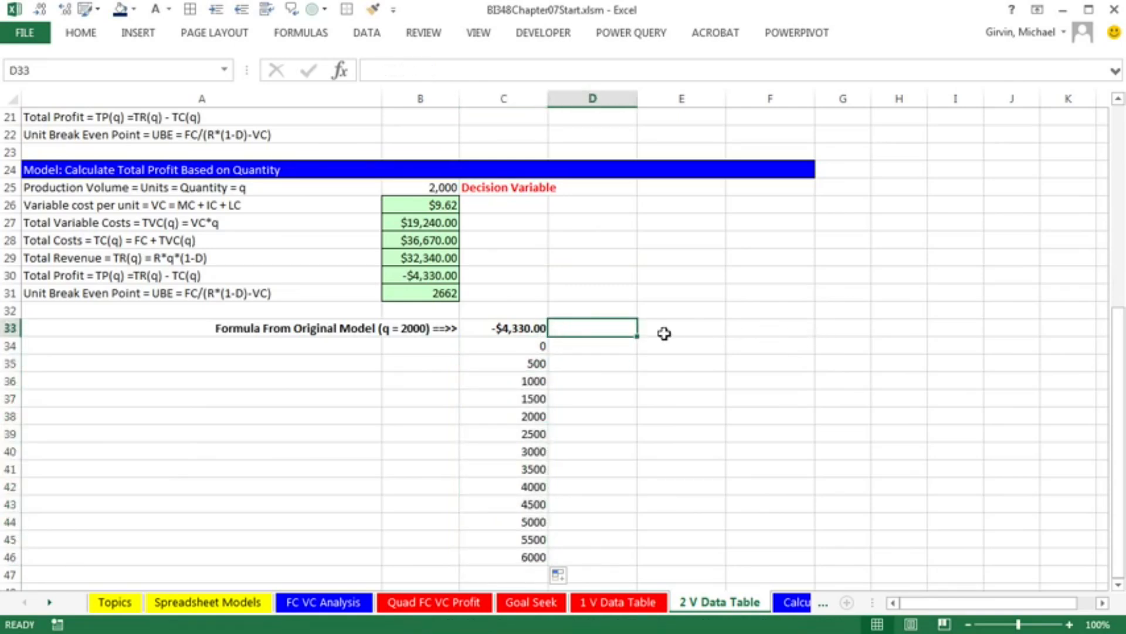
{"action": "type", "text": "="}
{"action": "scroll", "coordinate": [611, 329], "scroll_direction": "up", "scroll_amount": 4}
{"action": "left_click", "coordinate": [437, 187]}
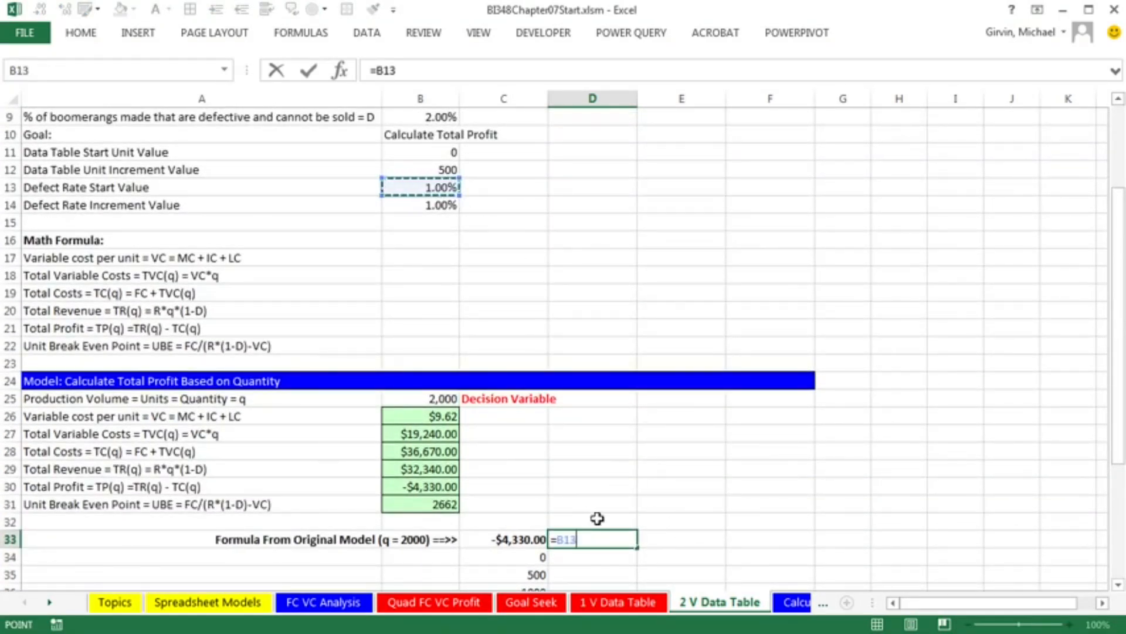
{"action": "key", "text": "Tab"}
Enter =D33+$B$14 in E33 and fill it across through H33 to build the row of defect rates
{"action": "type", "text": "="}
{"action": "key", "text": "Left"}
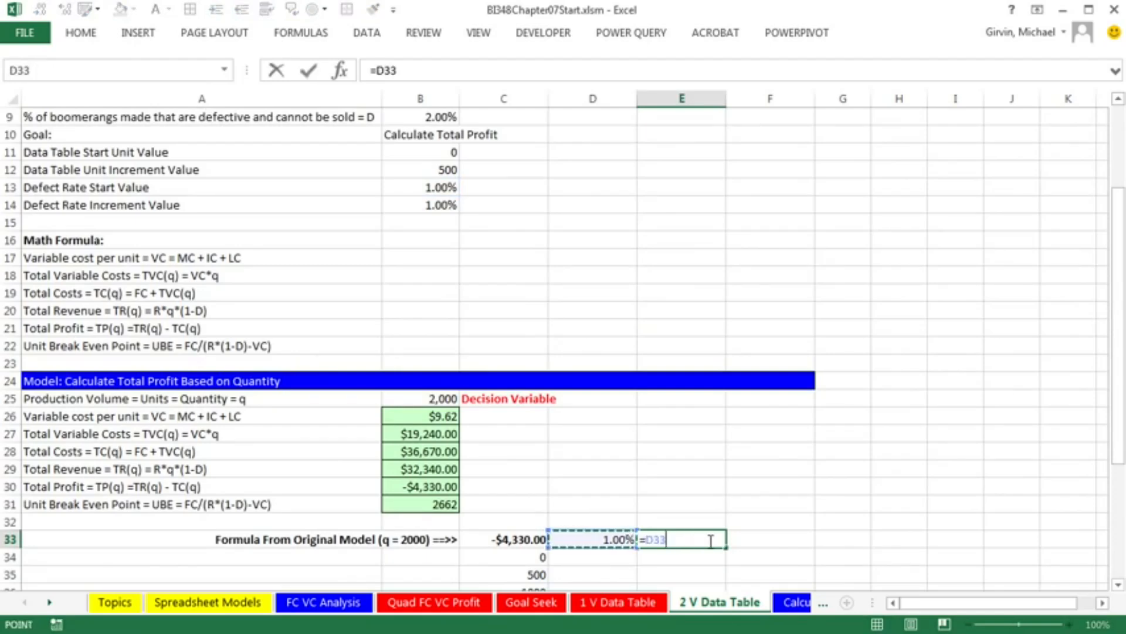
{"action": "type", "text": "+"}
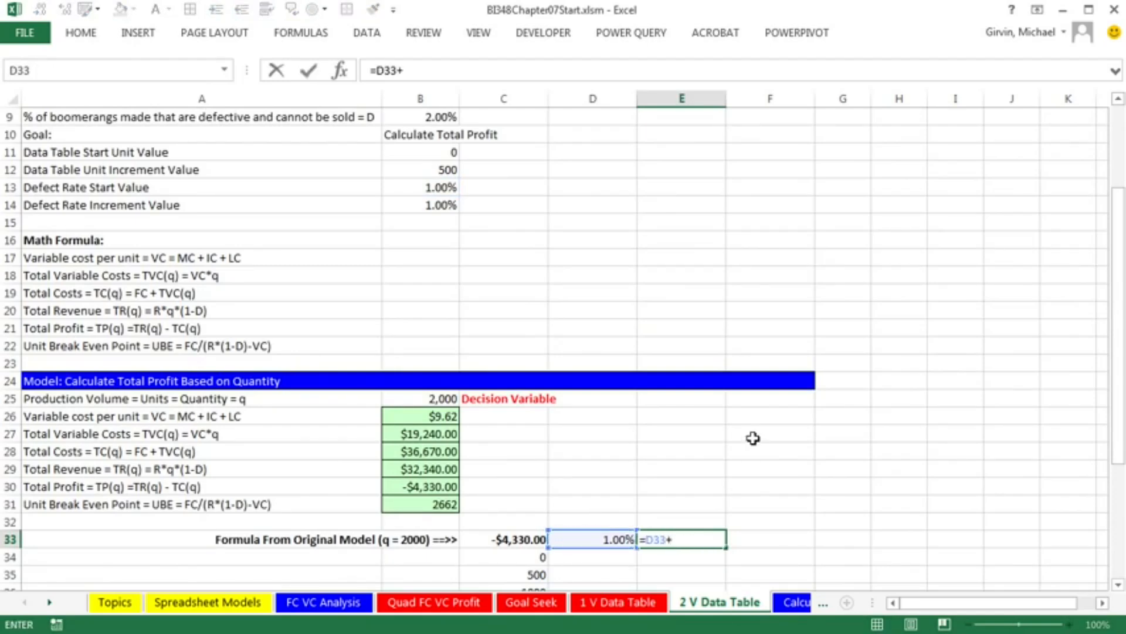
{"action": "left_click", "coordinate": [441, 214]}
{"action": "key", "text": "F4"}
{"action": "key", "text": "F4"}
{"action": "key", "text": "F4"}
{"action": "key", "text": "F4"}
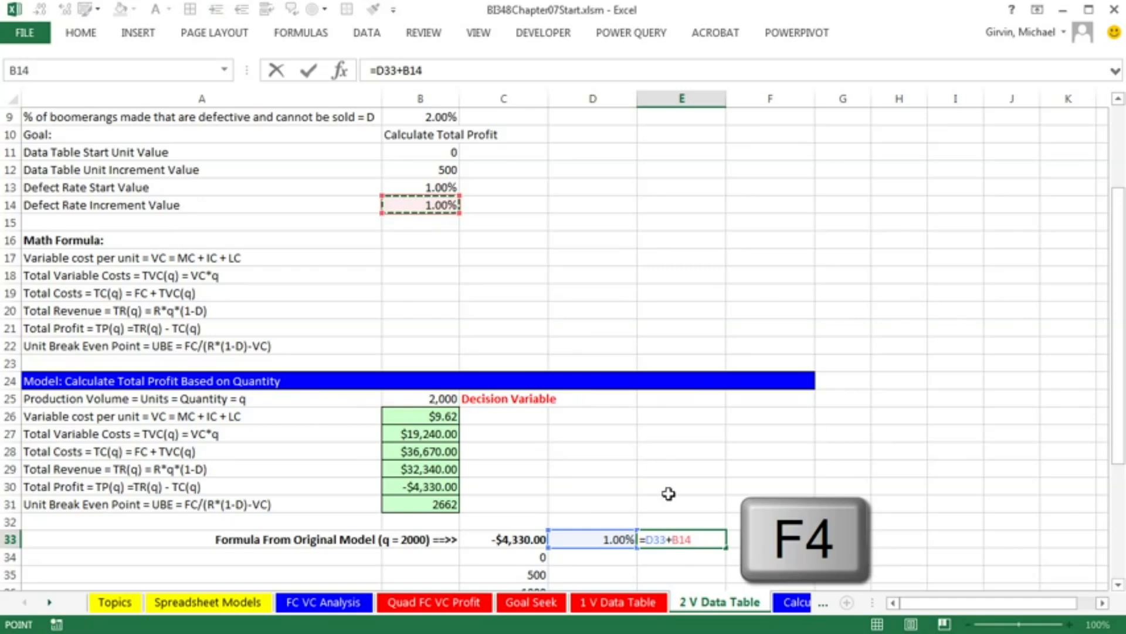
{"action": "key", "text": "F4"}
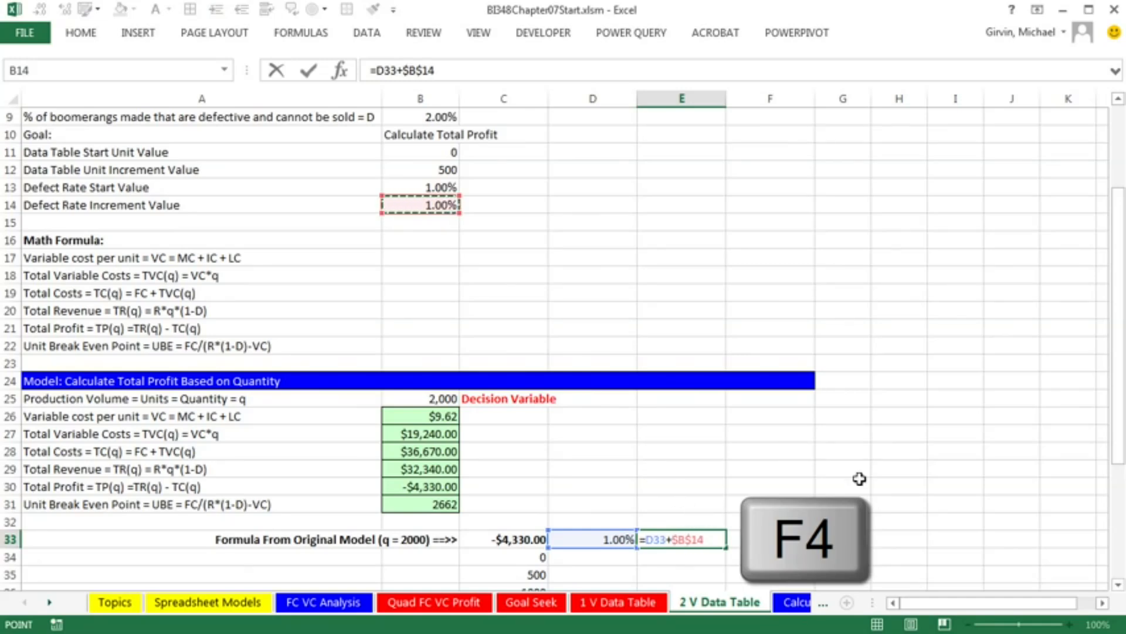
{"action": "key", "text": "ctrl+Return"}
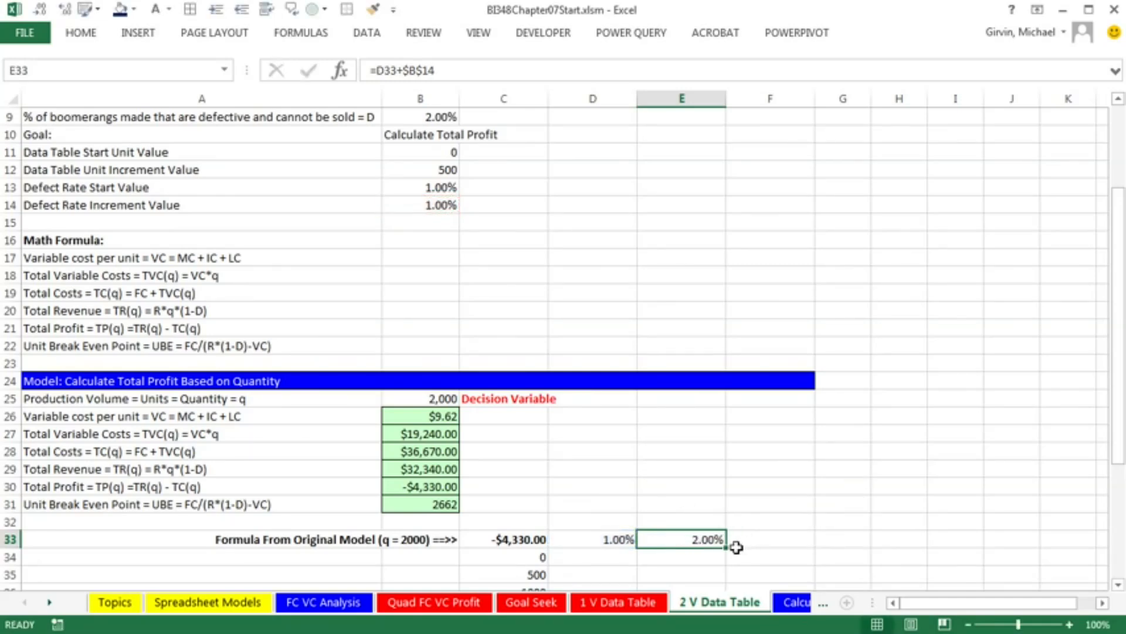
{"action": "left_click_drag", "start_coordinate": [726, 546], "coordinate": [932, 546]}
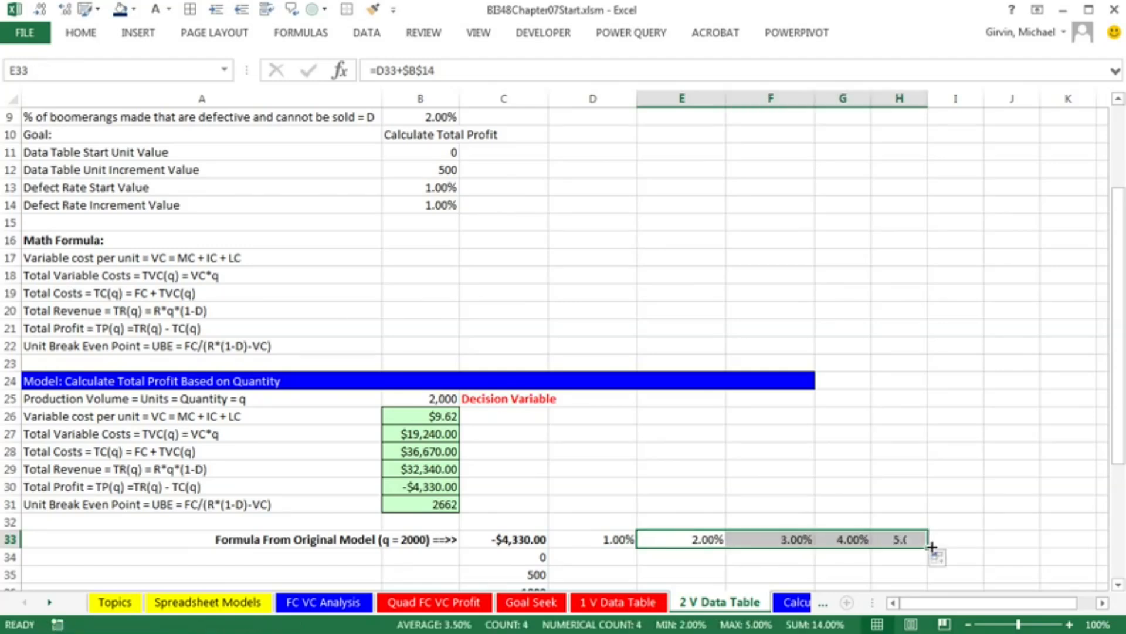
{"action": "scroll", "coordinate": [933, 504], "scroll_direction": "down", "scroll_amount": 3}
{"action": "left_click", "coordinate": [698, 486]}
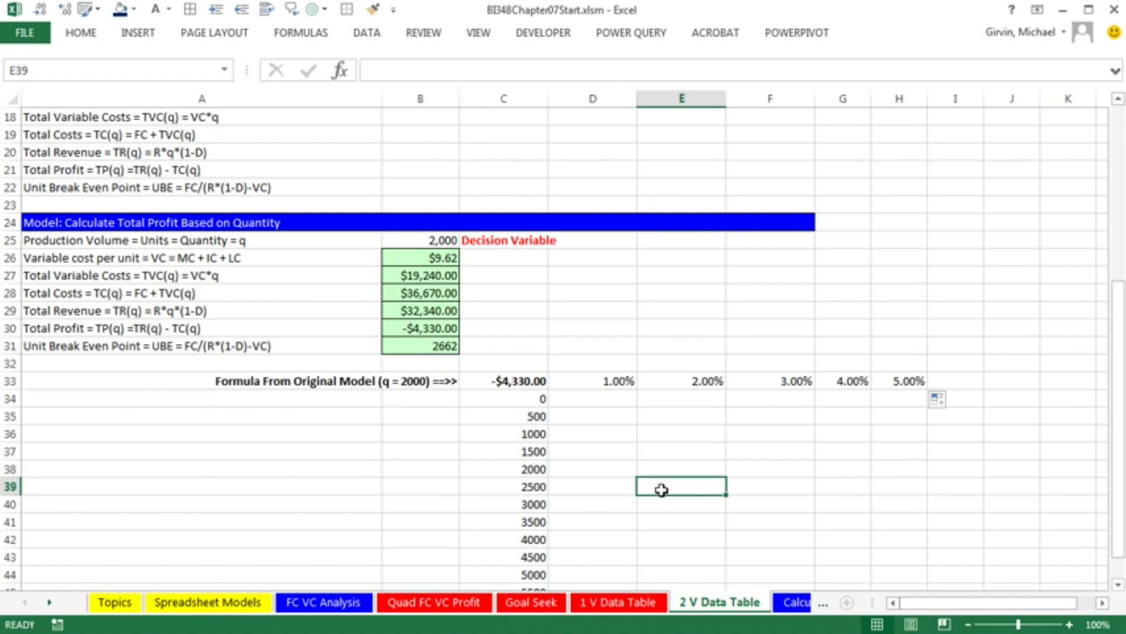
{"action": "scroll", "coordinate": [695, 393], "scroll_direction": "down", "scroll_amount": 1}
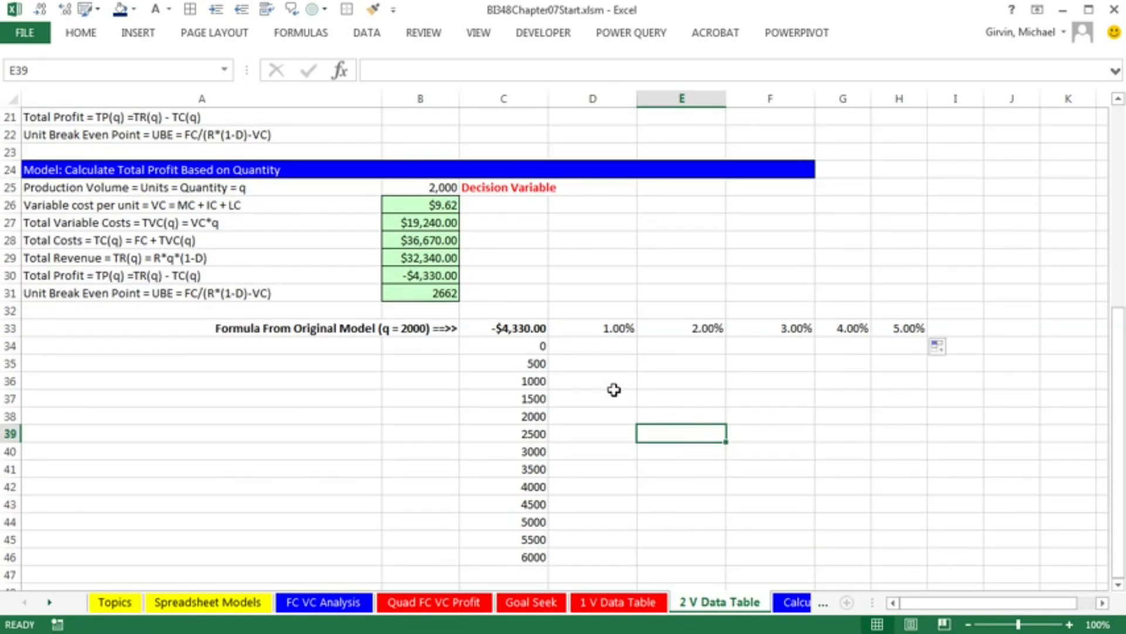
{"action": "left_click", "coordinate": [520, 329]}
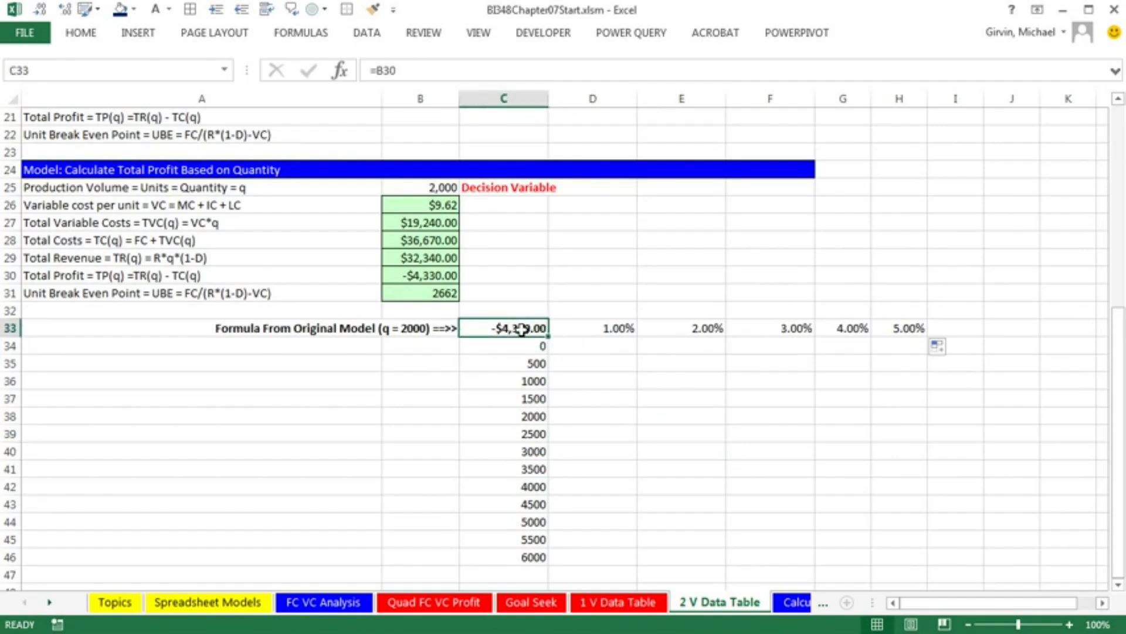
Enter the label "Units" in B34 beside the first quantity
{"action": "left_click", "coordinate": [444, 350]}
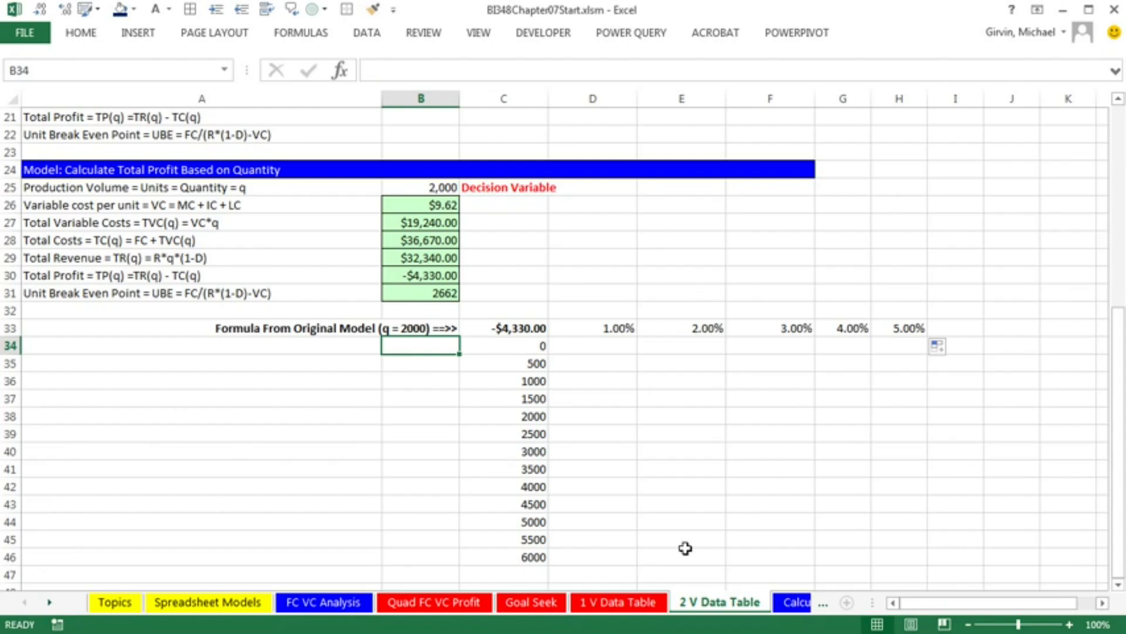
{"action": "type", "text": "Units"}
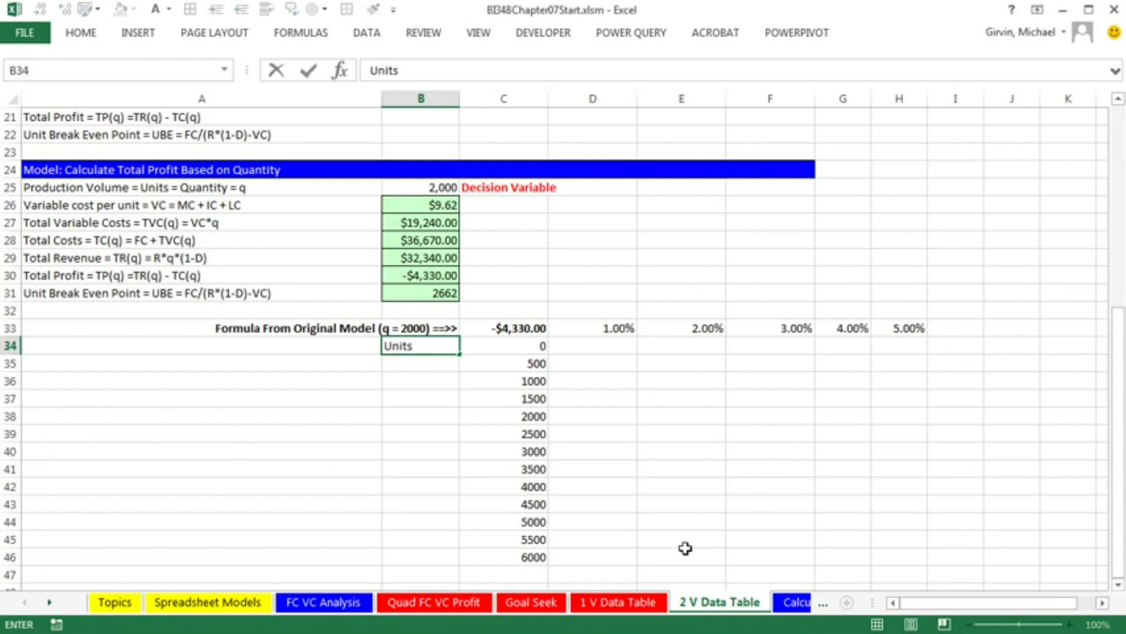
{"action": "key", "text": "ctrl+Return"}
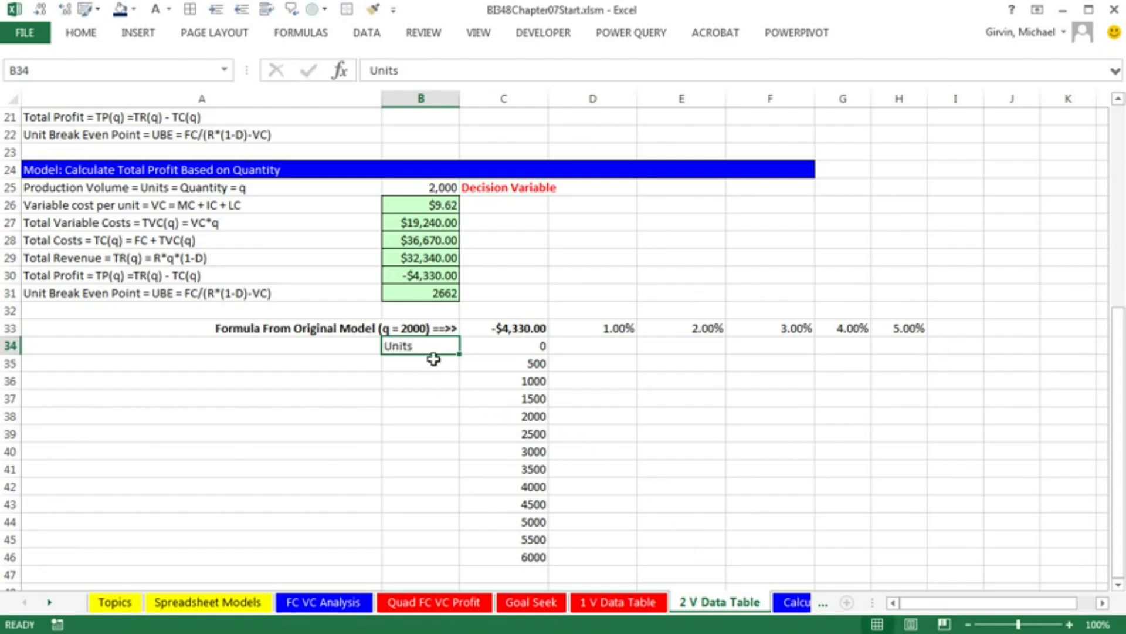
Merge B34:B46 into one cell and set its text orientation to -90 degrees
{"action": "left_click_drag", "start_coordinate": [430, 346], "coordinate": [442, 557]}
{"action": "key", "text": "ctrl+1"}
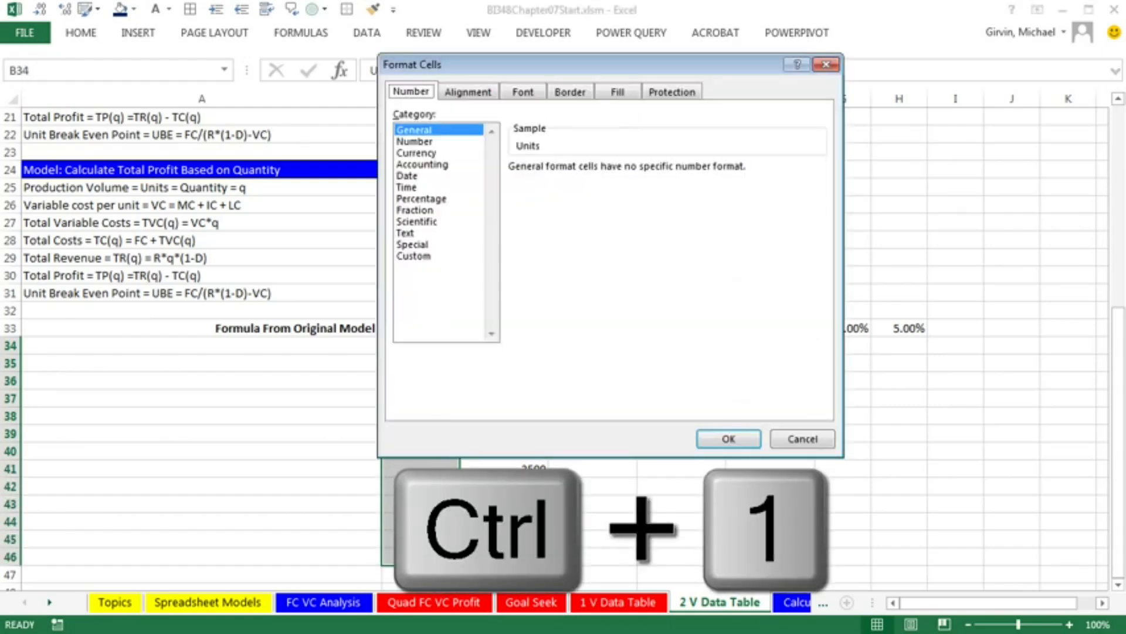
{"action": "left_click", "coordinate": [485, 93]}
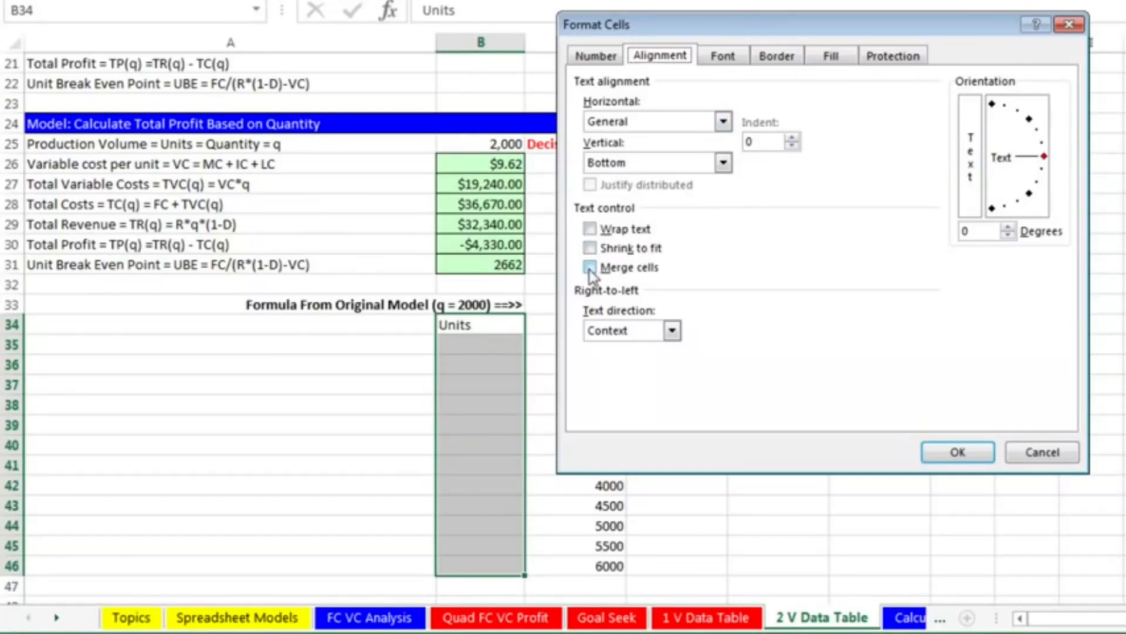
{"action": "left_click", "coordinate": [595, 268]}
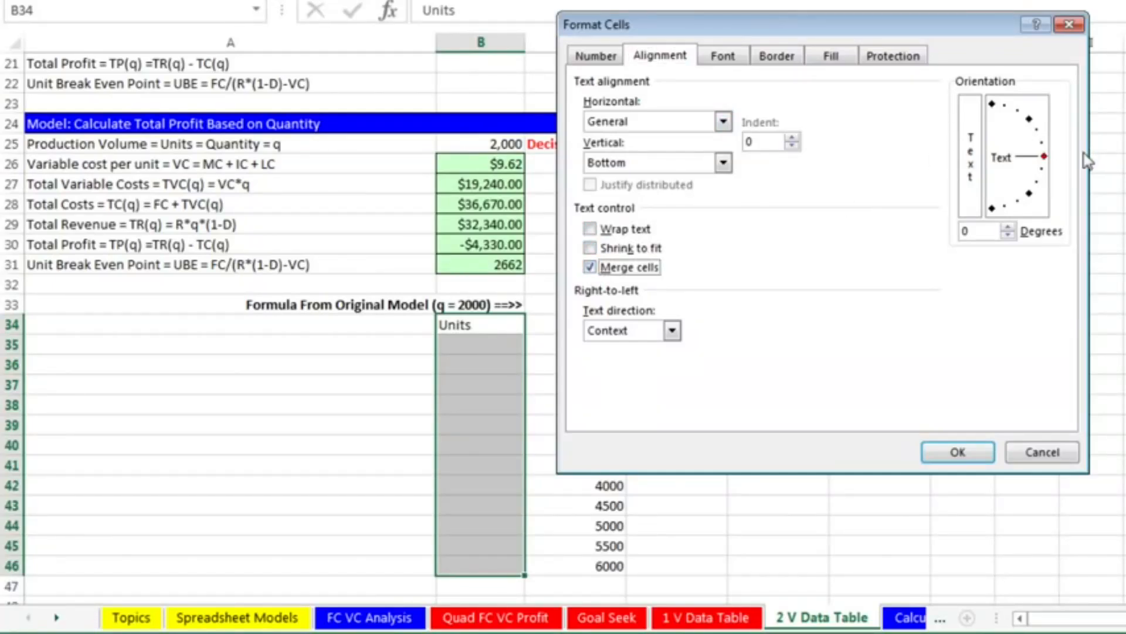
{"action": "left_click_drag", "start_coordinate": [1040, 159], "coordinate": [949, 220]}
{"action": "left_click", "coordinate": [958, 452]}
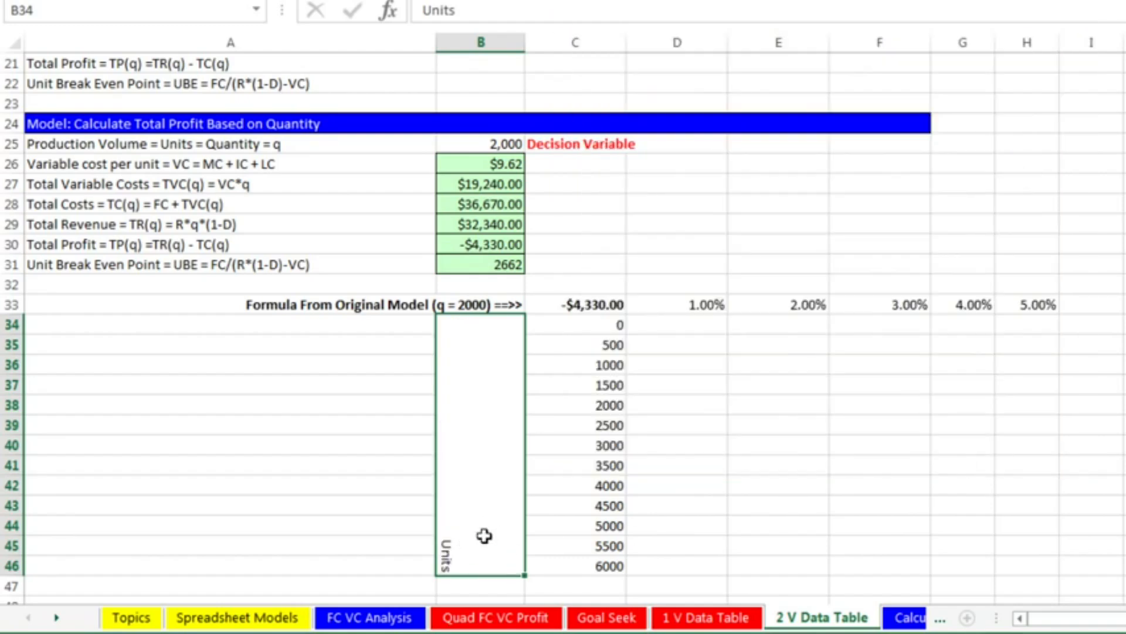
Set the merged Units cell's text orientation to 90 degrees and center it horizontally and vertically
{"action": "key", "text": "ctrl+1"}
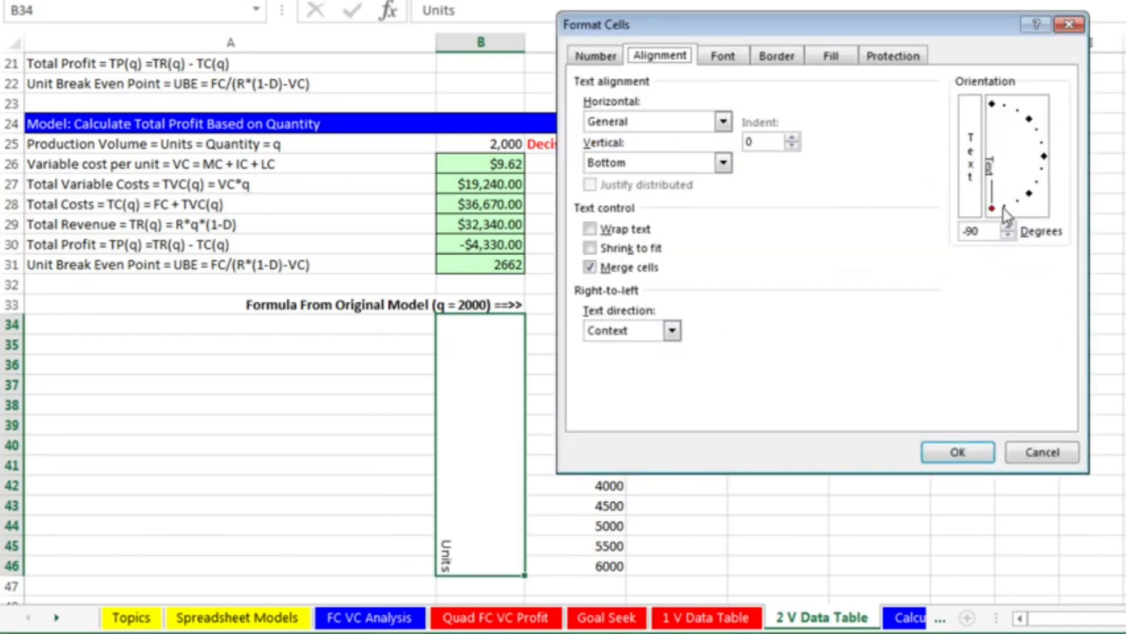
{"action": "left_click_drag", "start_coordinate": [996, 217], "coordinate": [965, 76]}
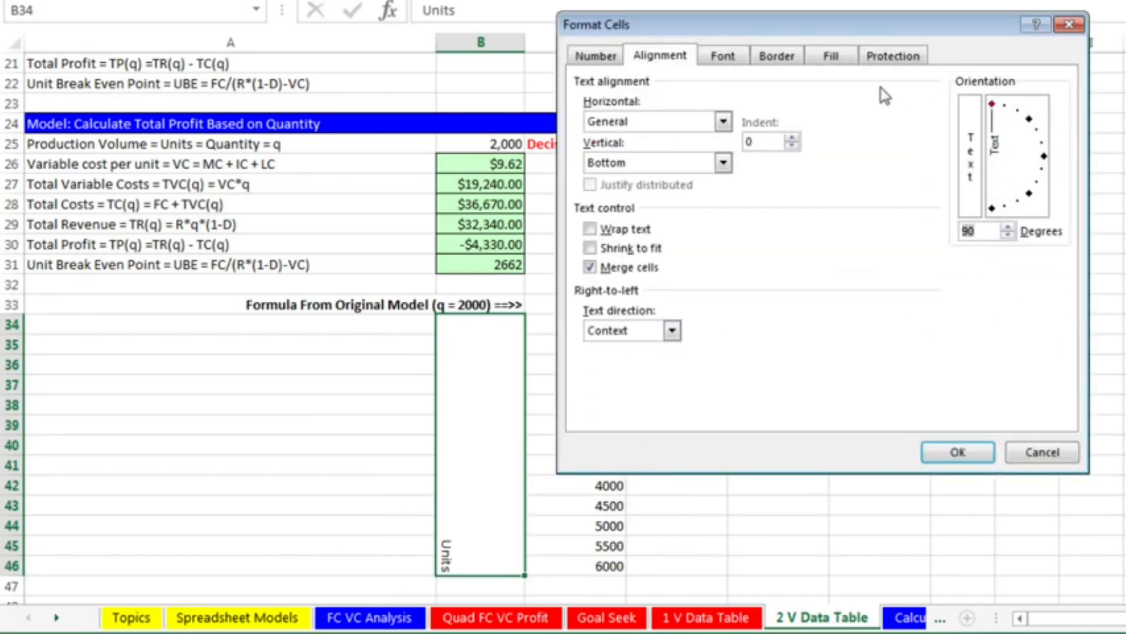
{"action": "left_click", "coordinate": [725, 122]}
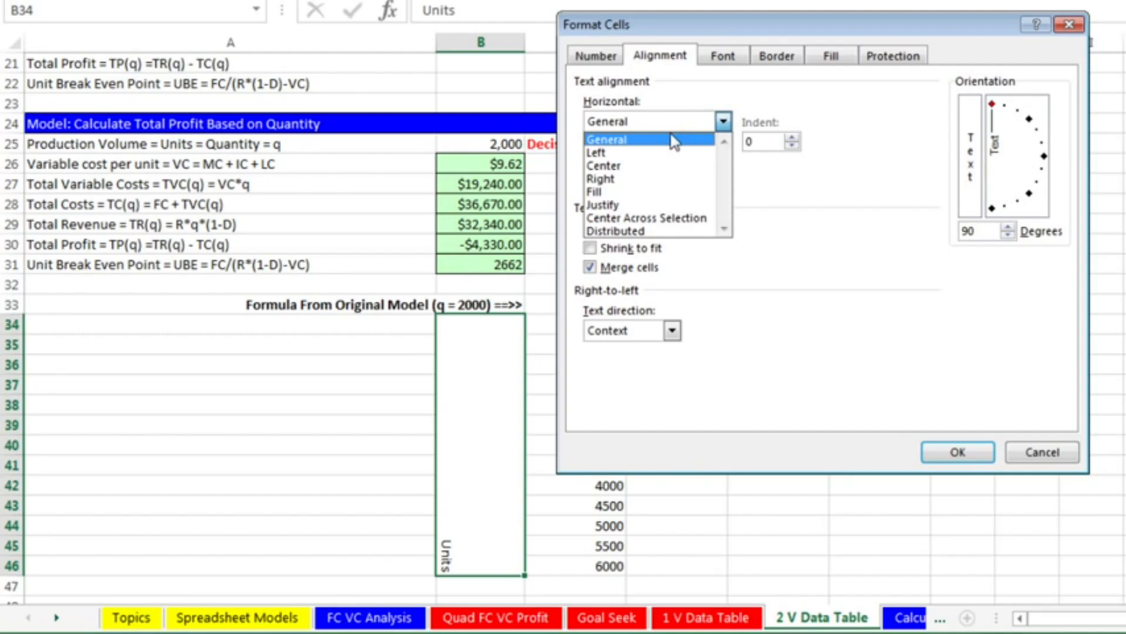
{"action": "left_click", "coordinate": [631, 166]}
{"action": "left_click", "coordinate": [633, 170]}
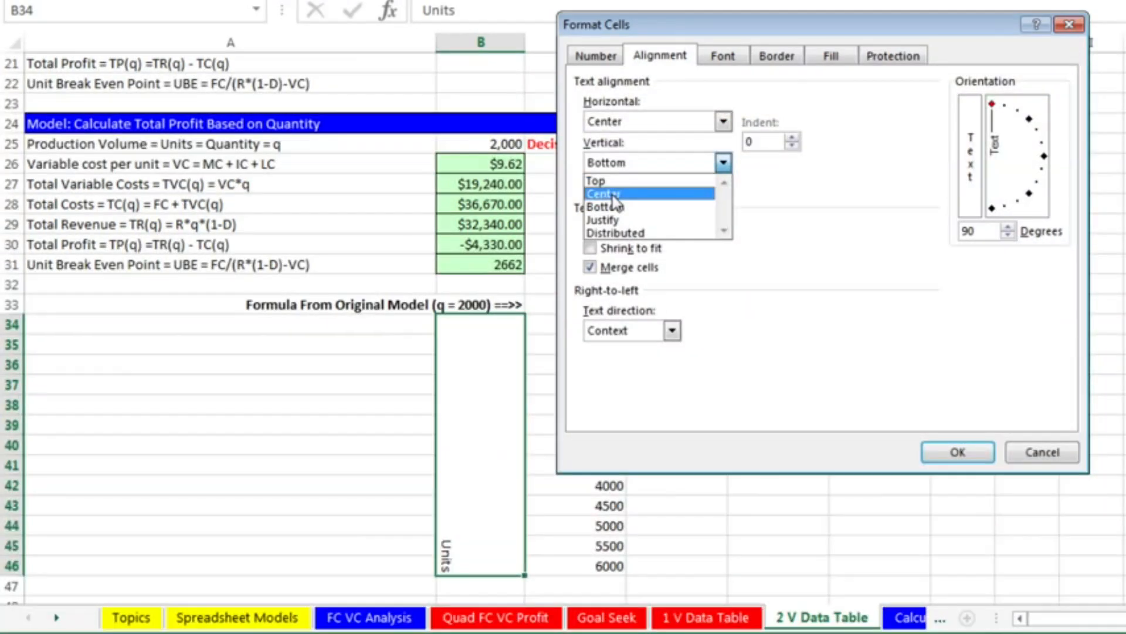
{"action": "left_click", "coordinate": [632, 187]}
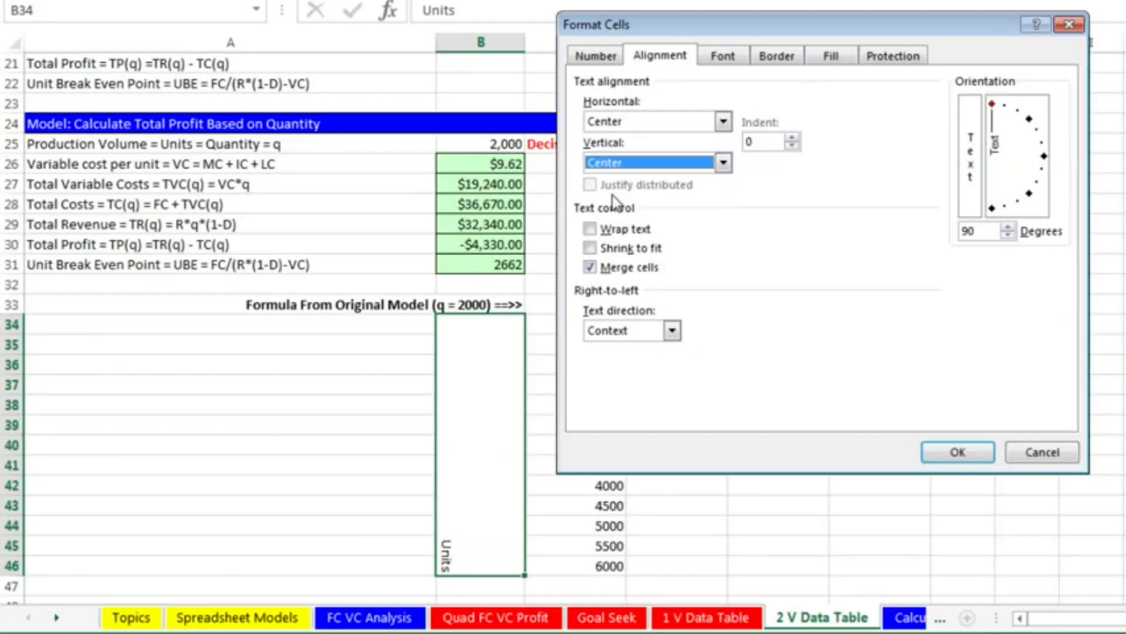
Format the merged Units cell with a border, a dark blue fill and a white font, and apply the formatting
{"action": "left_click", "coordinate": [780, 56]}
{"action": "left_click", "coordinate": [838, 122]}
{"action": "left_click", "coordinate": [831, 56]}
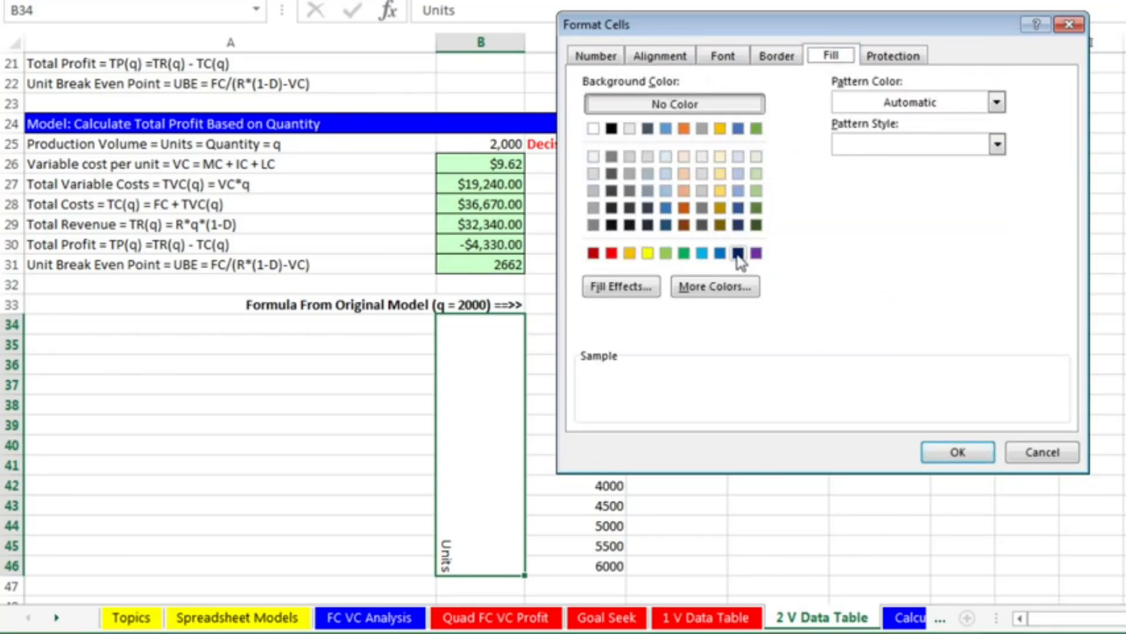
{"action": "left_click", "coordinate": [739, 255]}
{"action": "left_click", "coordinate": [724, 56]}
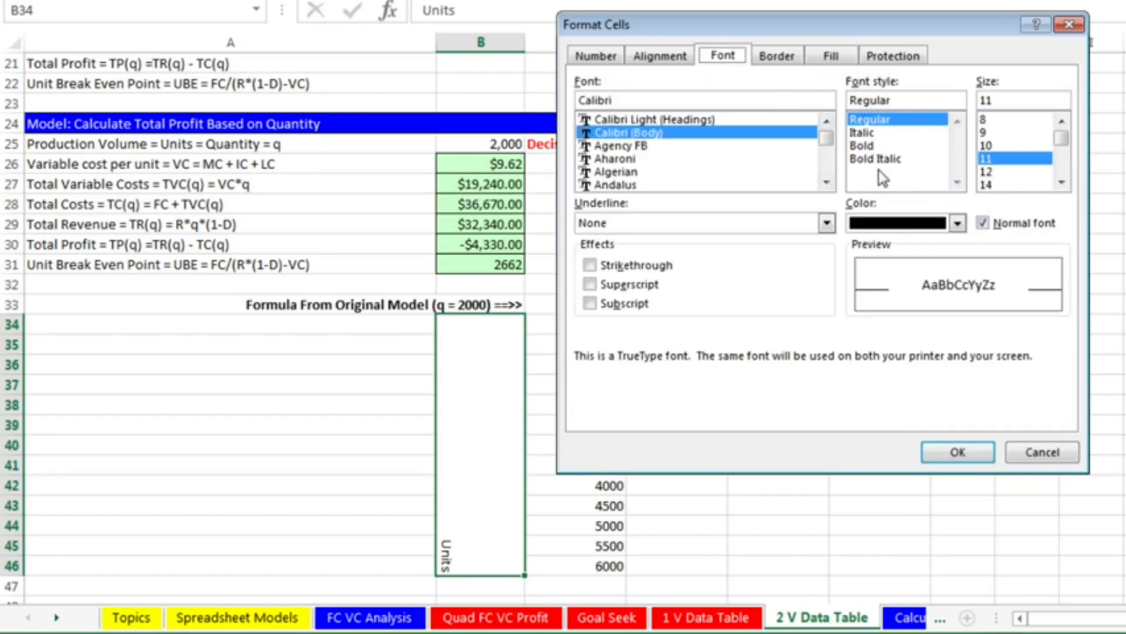
{"action": "left_click", "coordinate": [957, 223]}
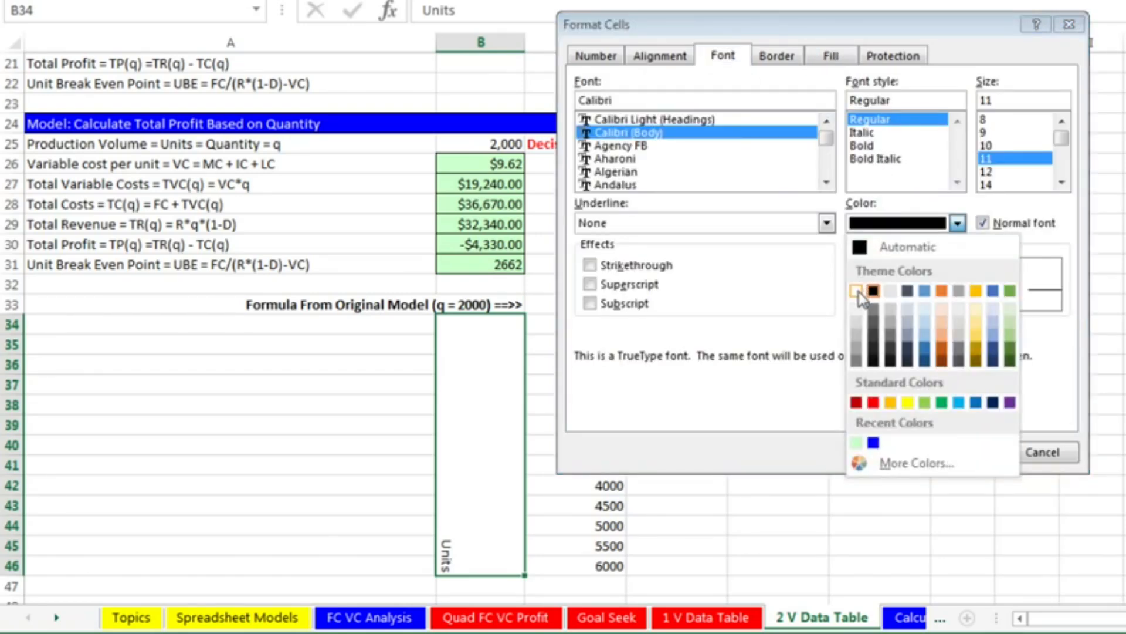
{"action": "left_click", "coordinate": [861, 293]}
{"action": "left_click", "coordinate": [951, 453]}
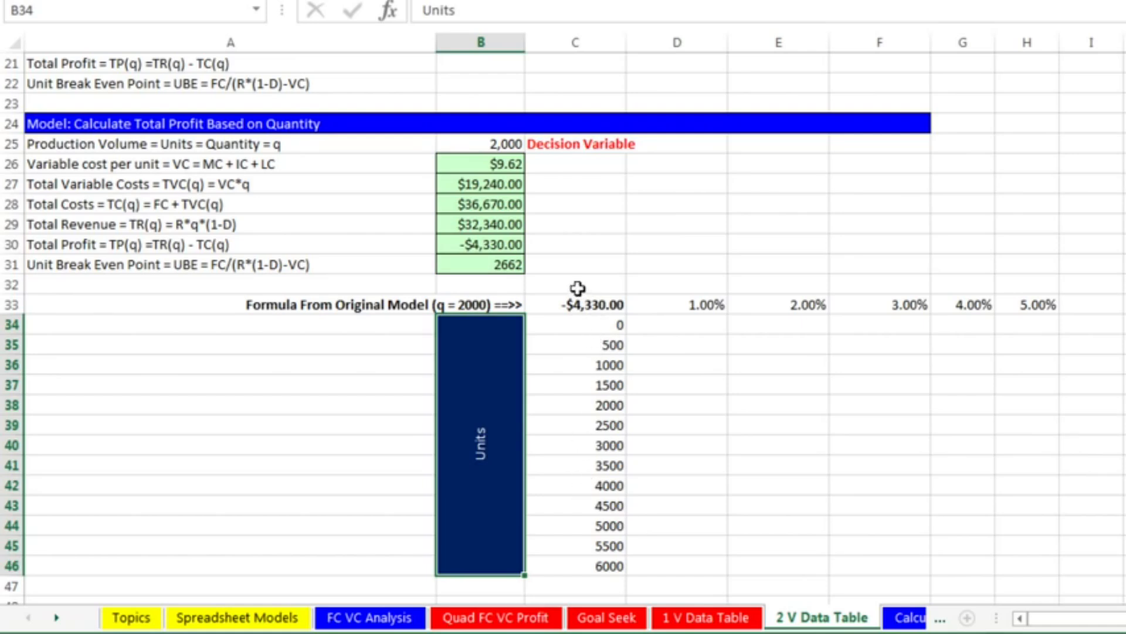
Link D32 to the defect-rate label in A9 with the formula =A9
{"action": "left_click", "coordinate": [671, 284]}
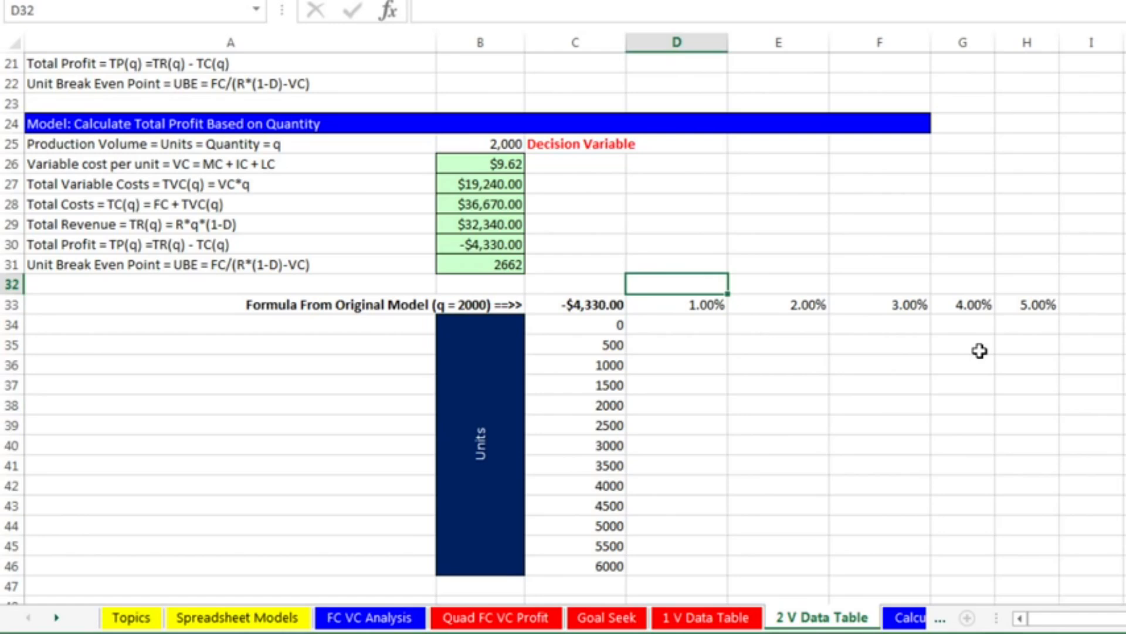
{"action": "type", "text": "="}
{"action": "scroll", "coordinate": [870, 330], "scroll_direction": "up", "scroll_amount": 5}
{"action": "scroll", "coordinate": [216, 187], "scroll_direction": "up", "scroll_amount": 1}
{"action": "left_click", "coordinate": [214, 187]}
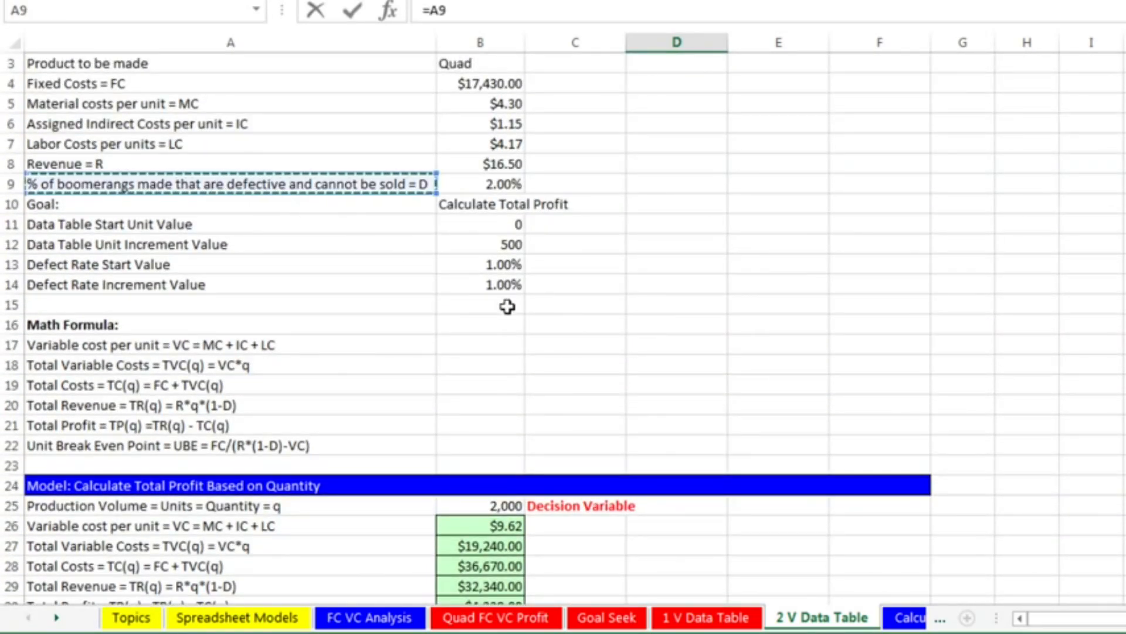
{"action": "scroll", "coordinate": [678, 339], "scroll_direction": "down", "scroll_amount": 4}
{"action": "key", "text": "ctrl+Return"}
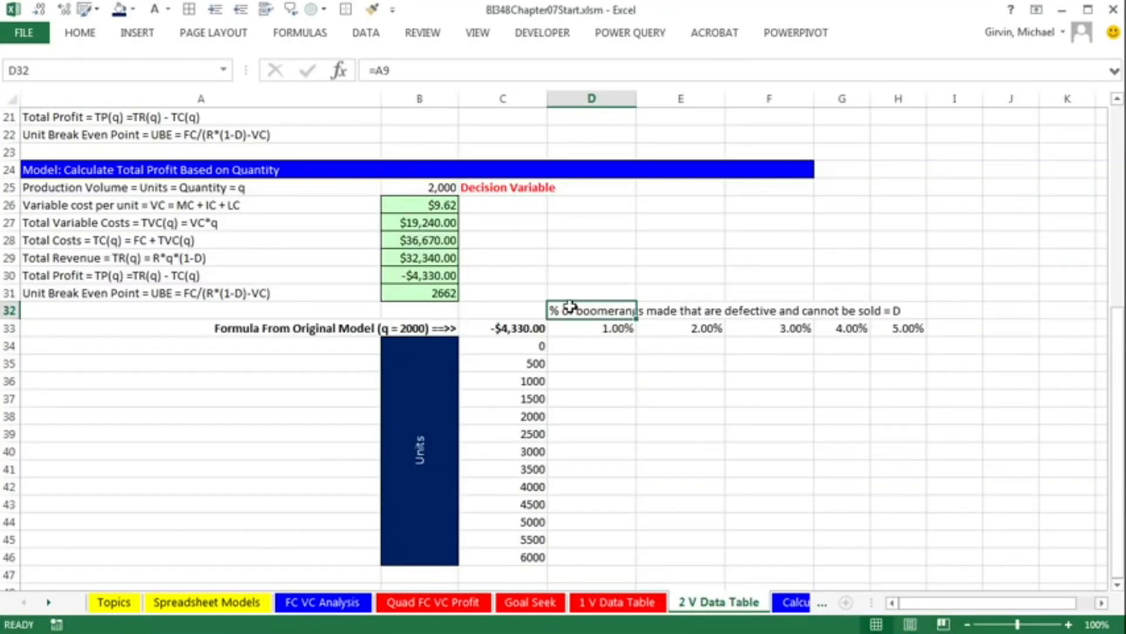
Merge and center D32:H32 above the defect rates and format it with a dark blue fill and white font
{"action": "left_click_drag", "start_coordinate": [570, 306], "coordinate": [896, 312]}
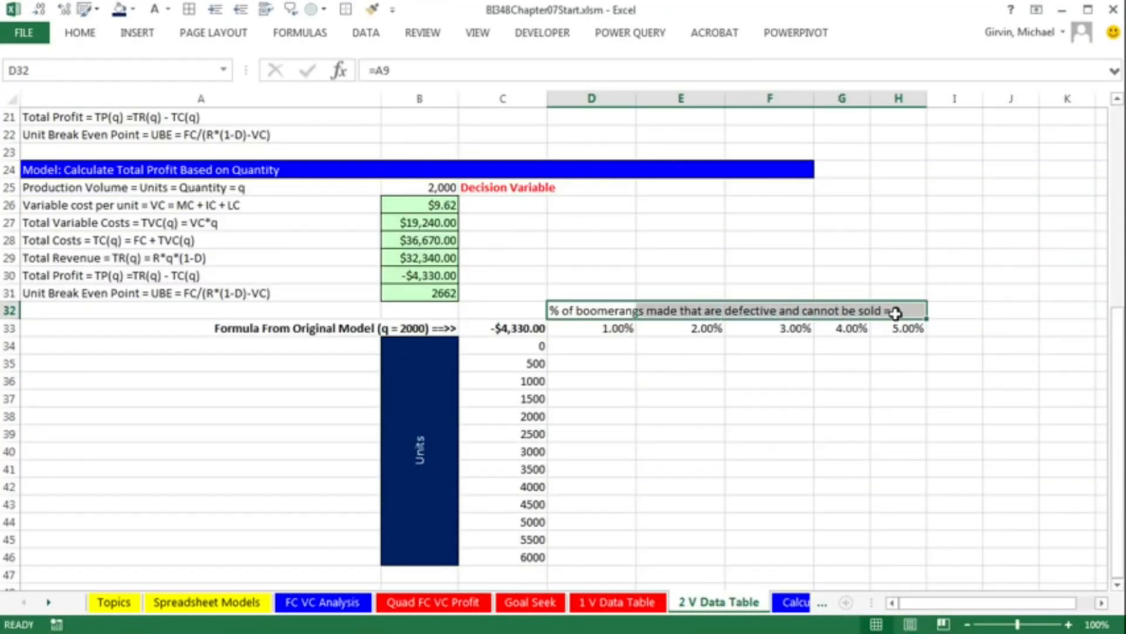
{"action": "left_click", "coordinate": [92, 34]}
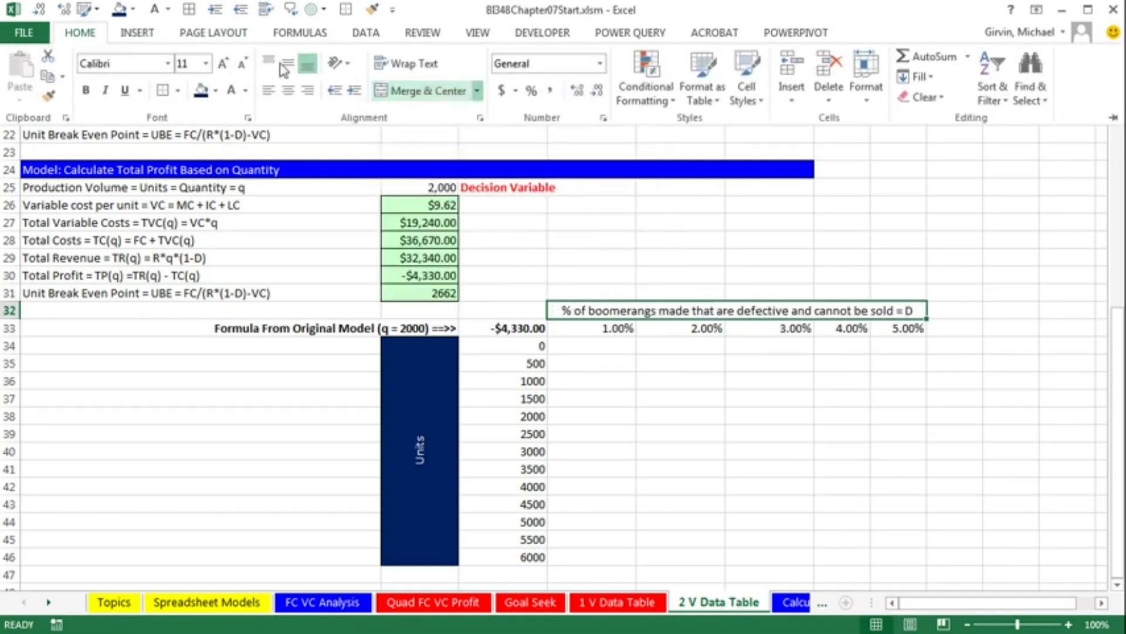
{"action": "left_click", "coordinate": [417, 91]}
{"action": "left_click", "coordinate": [201, 90]}
{"action": "left_click", "coordinate": [232, 91]}
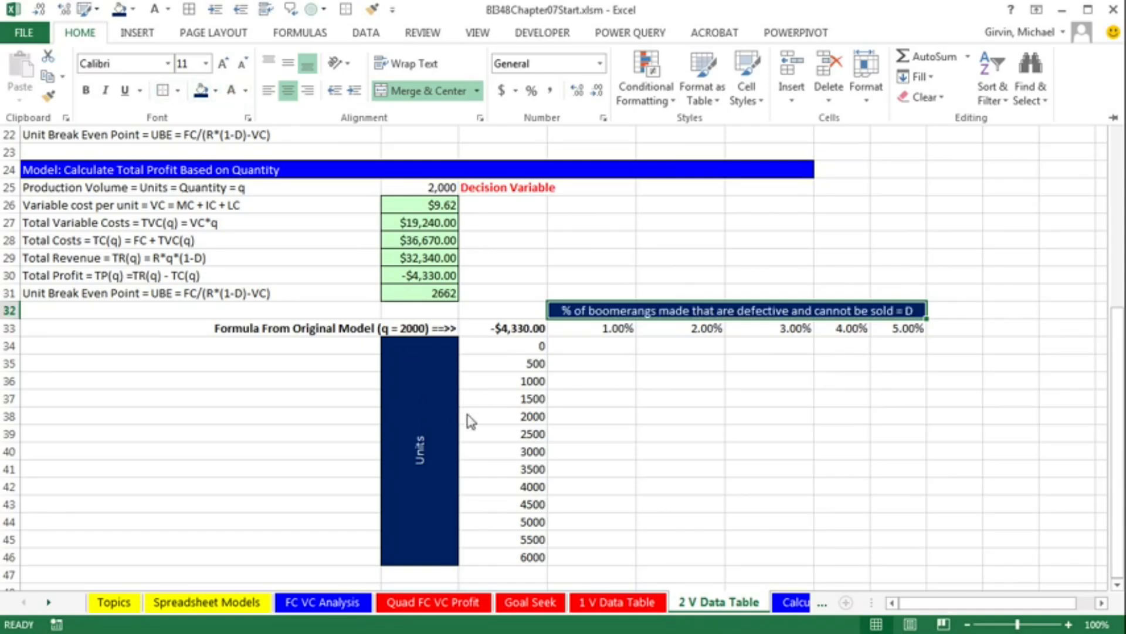
{"action": "left_click", "coordinate": [744, 383]}
Replace the text in the merged Units cell with a formula linking to the Production Volume label in A25
{"action": "left_click", "coordinate": [416, 447]}
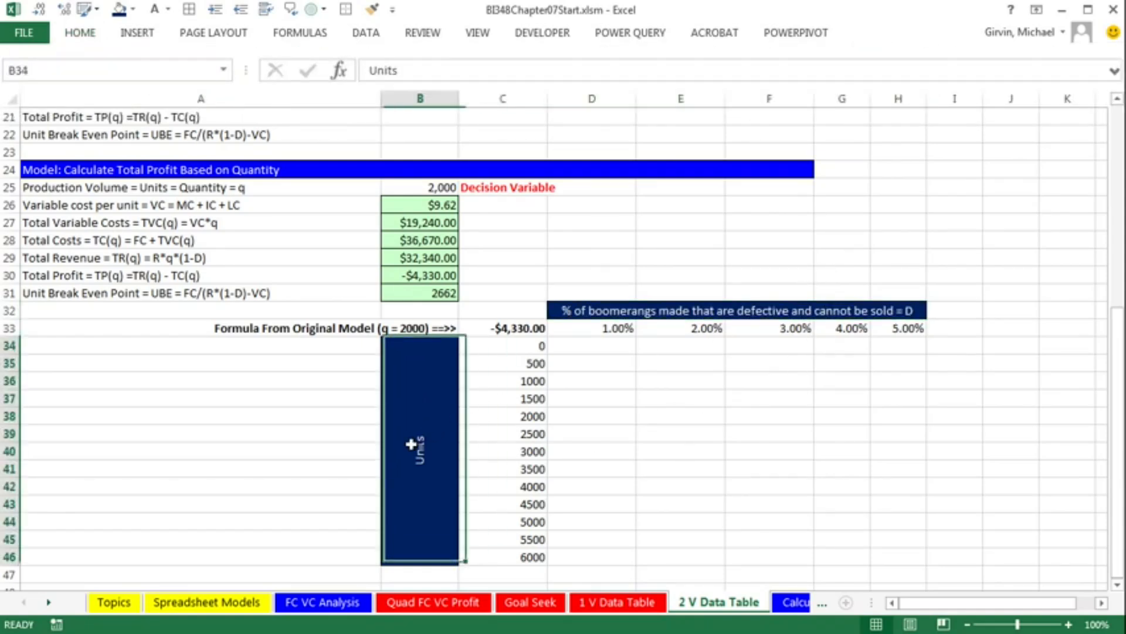
{"action": "type", "text": "="}
{"action": "scroll", "coordinate": [411, 384], "scroll_direction": "up", "scroll_amount": 3}
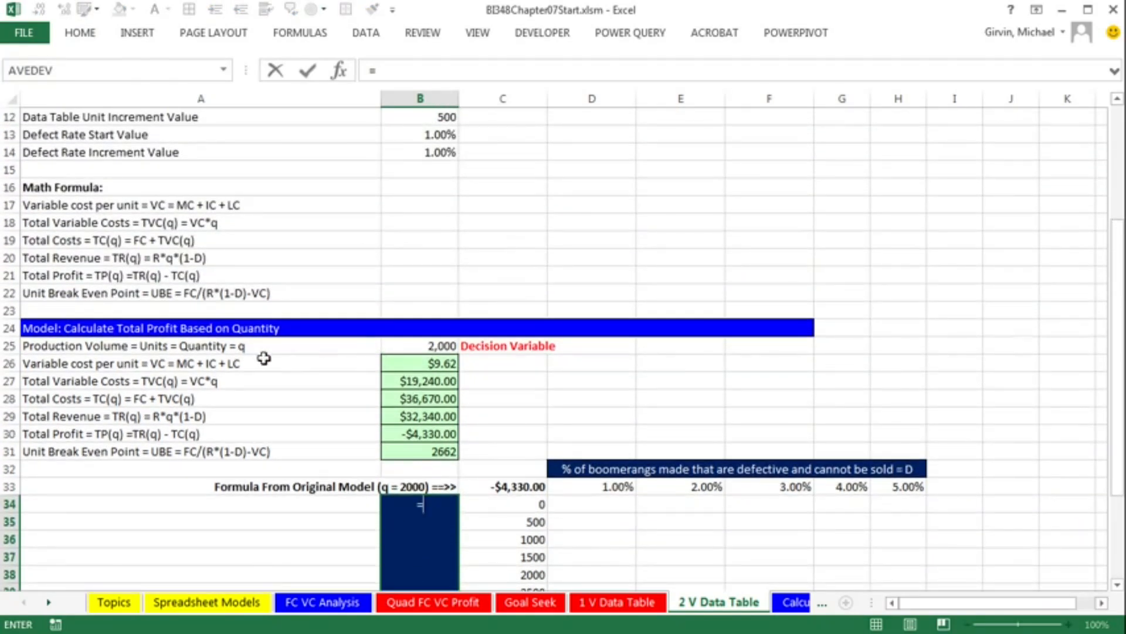
{"action": "left_click", "coordinate": [253, 349]}
{"action": "scroll", "coordinate": [470, 398], "scroll_direction": "down", "scroll_amount": 3}
{"action": "key", "text": "ctrl+Return"}
{"action": "key", "text": "Return"}
Add borders to all cells in C33:H46 and fill the result area D34:H46 with light green
{"action": "left_click_drag", "start_coordinate": [503, 330], "coordinate": [909, 557]}
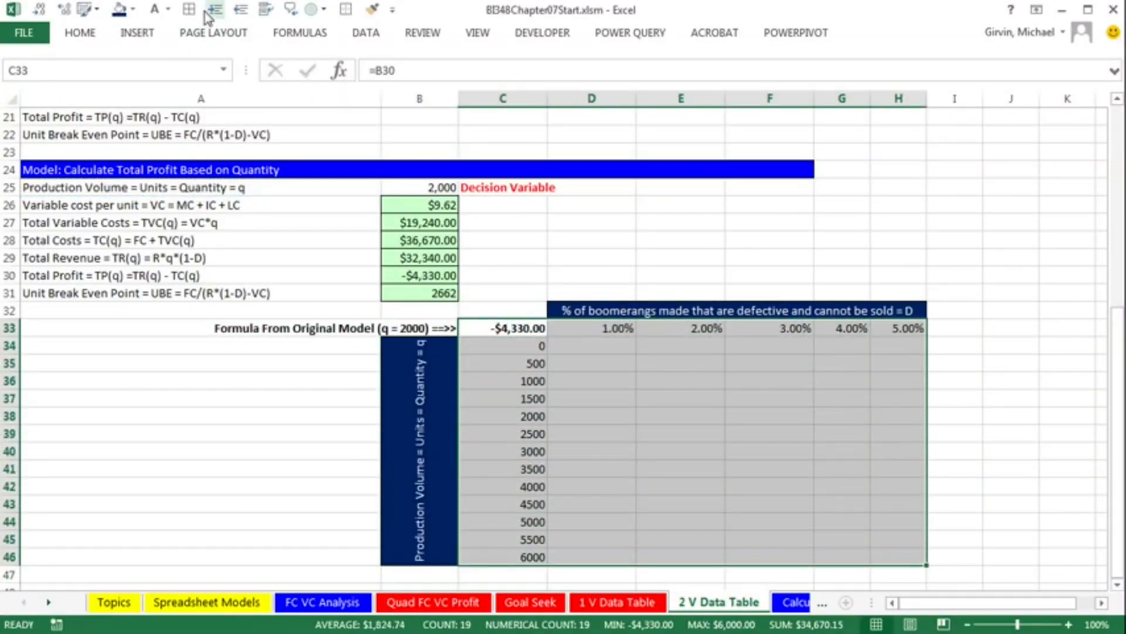
{"action": "left_click_drag", "start_coordinate": [595, 346], "coordinate": [684, 363]}
{"action": "left_click_drag", "start_coordinate": [754, 387], "coordinate": [891, 557]}
{"action": "left_click", "coordinate": [133, 9]}
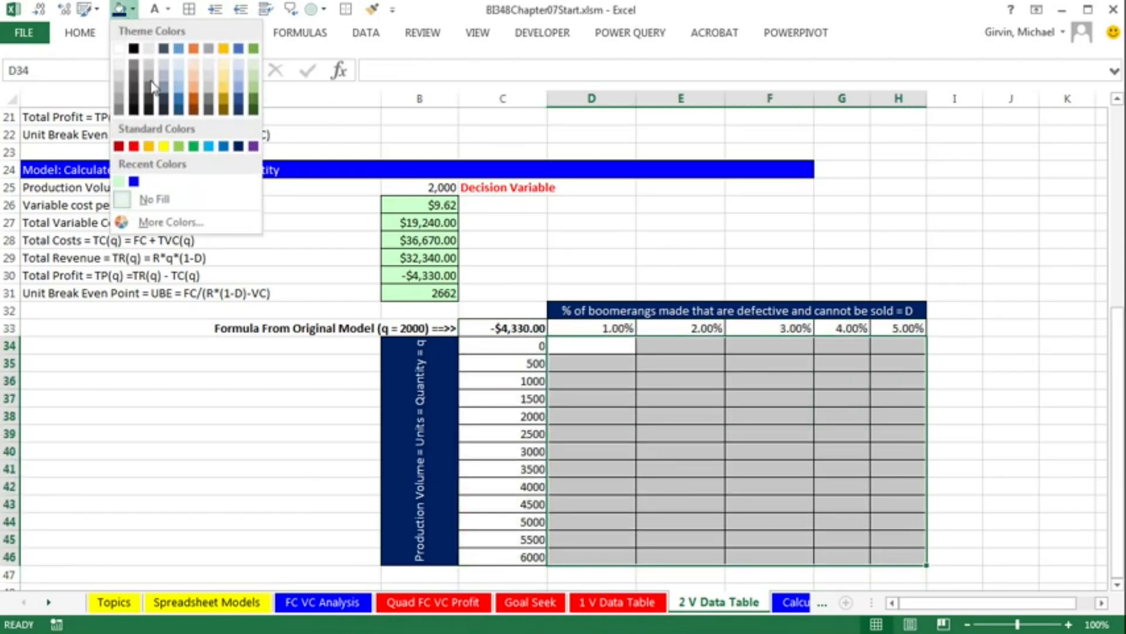
{"action": "left_click", "coordinate": [124, 186]}
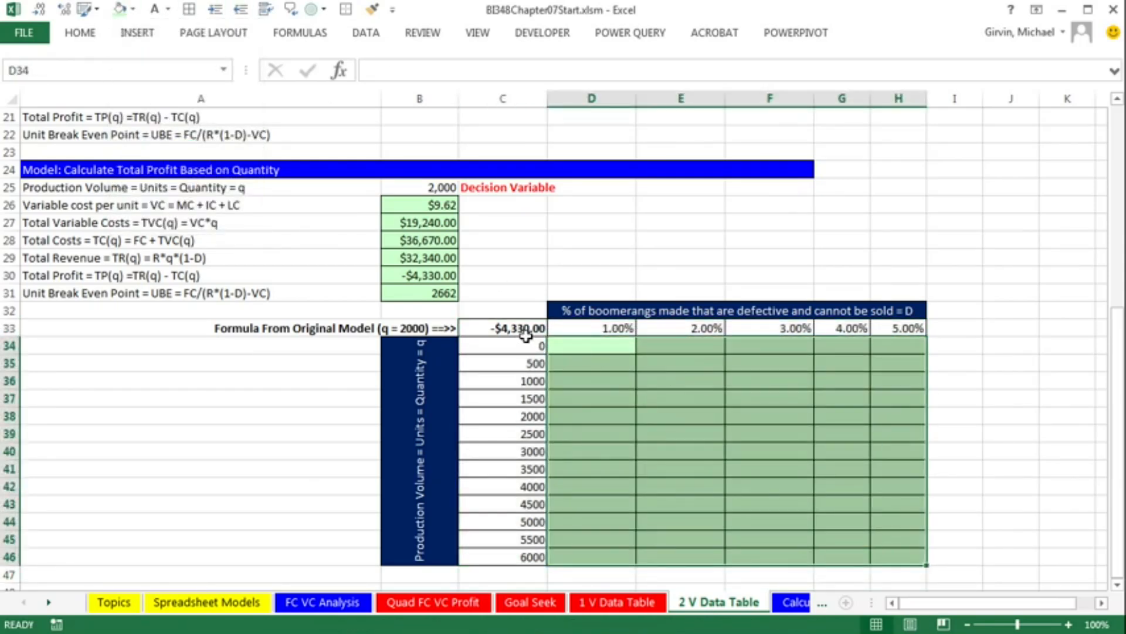
Review the quantities, the defect rates and the formula in C33, and select the whole table range C33:H46
{"action": "left_click_drag", "start_coordinate": [520, 342], "coordinate": [514, 554]}
{"action": "left_click_drag", "start_coordinate": [600, 332], "coordinate": [880, 334]}
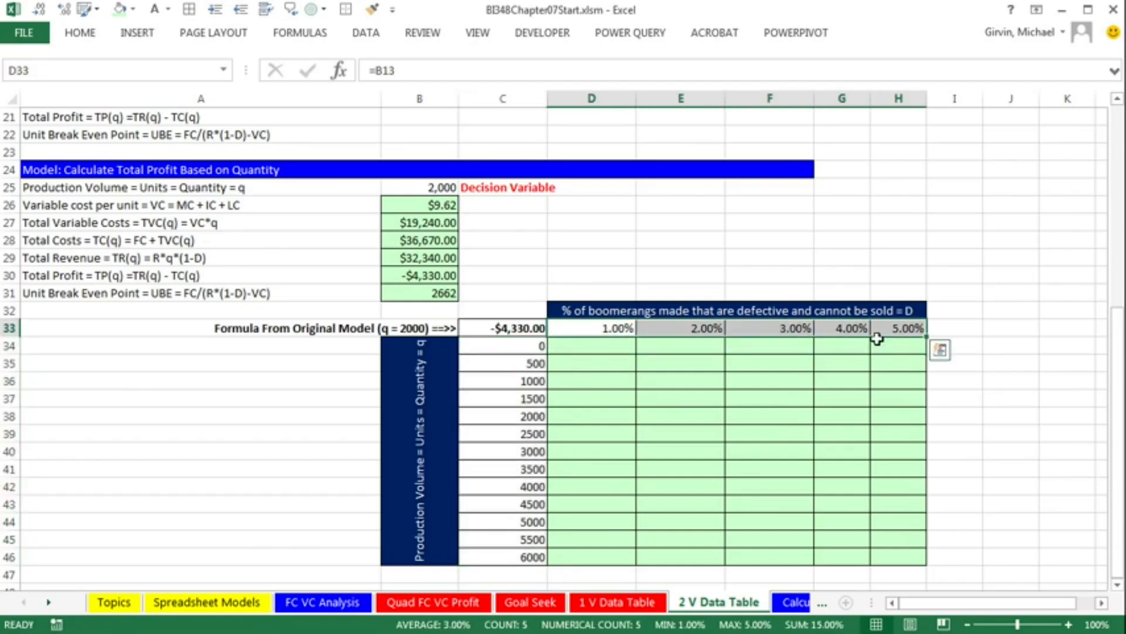
{"action": "left_click", "coordinate": [525, 329]}
{"action": "key", "text": "F2"}
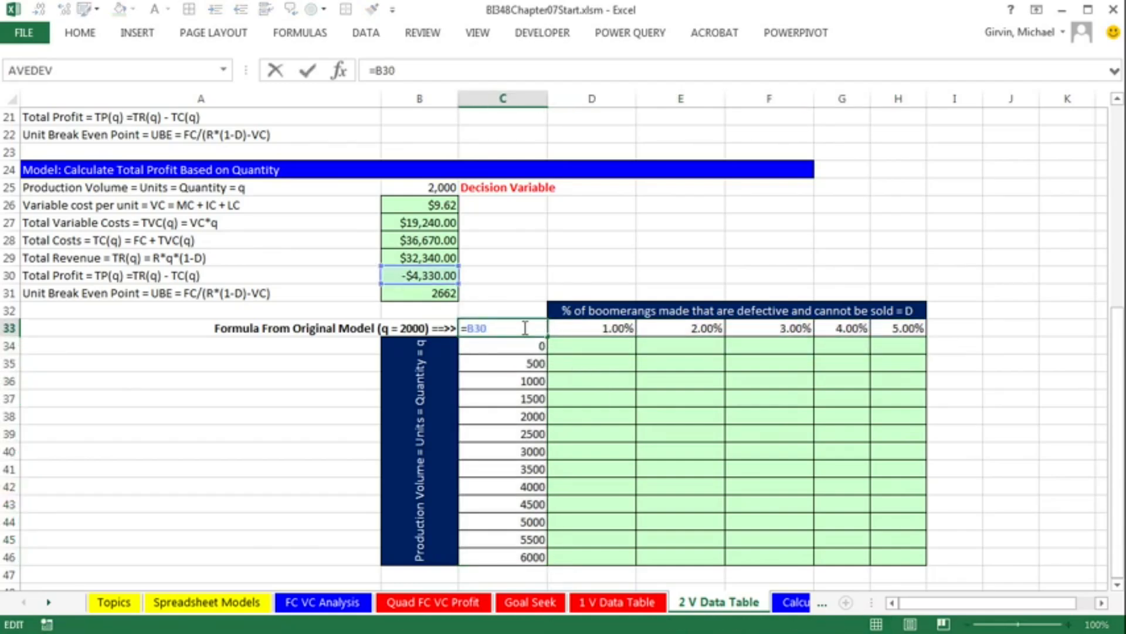
{"action": "key", "text": "ctrl+Return"}
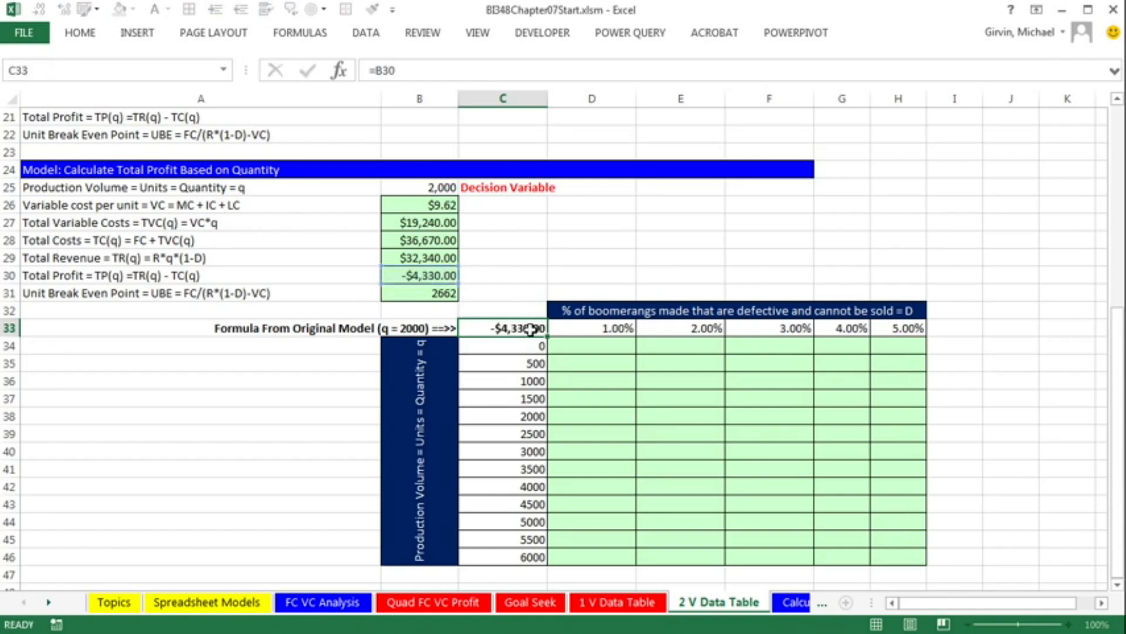
{"action": "left_click_drag", "start_coordinate": [536, 327], "coordinate": [896, 555]}
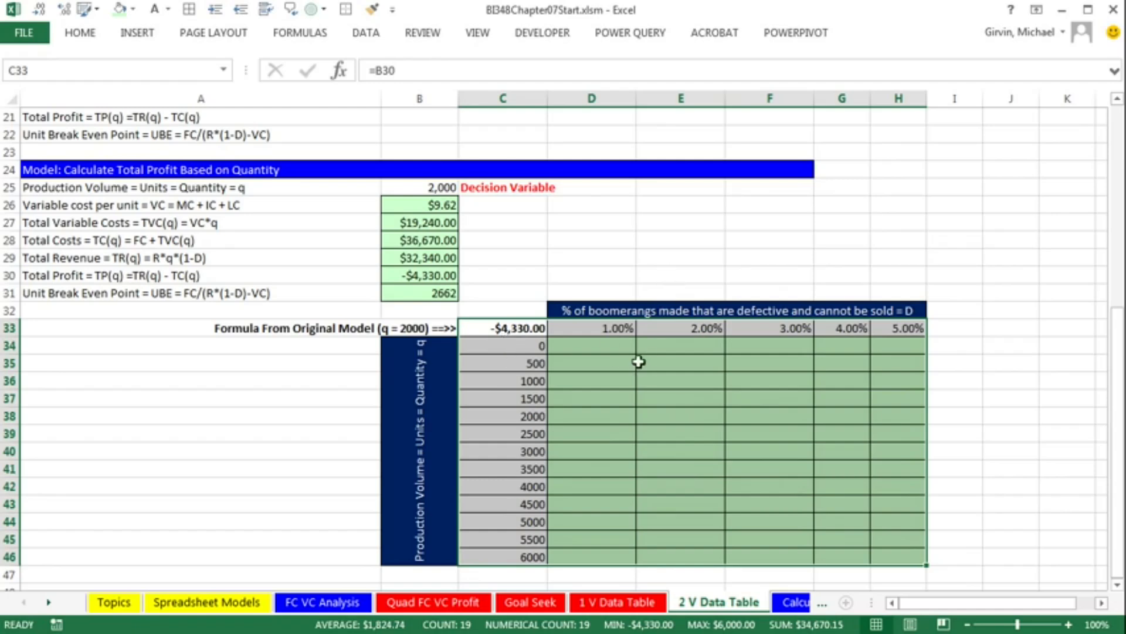
{"action": "left_click", "coordinate": [361, 36]}
{"action": "left_click", "coordinate": [795, 78]}
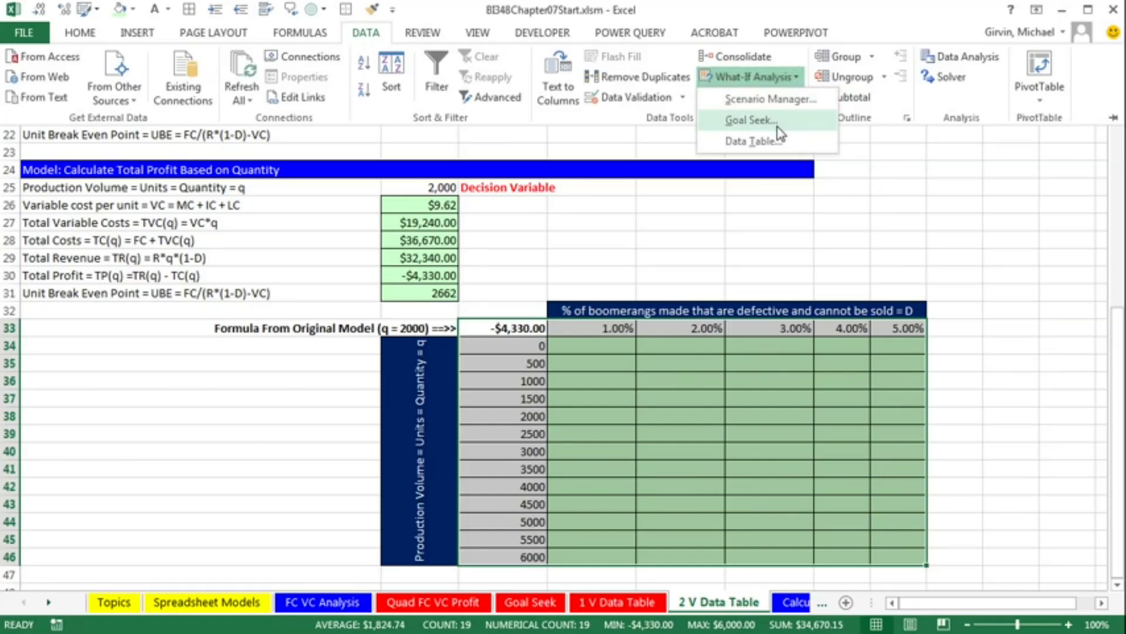
{"action": "key", "text": "Escape"}
{"action": "key", "text": "Escape"}
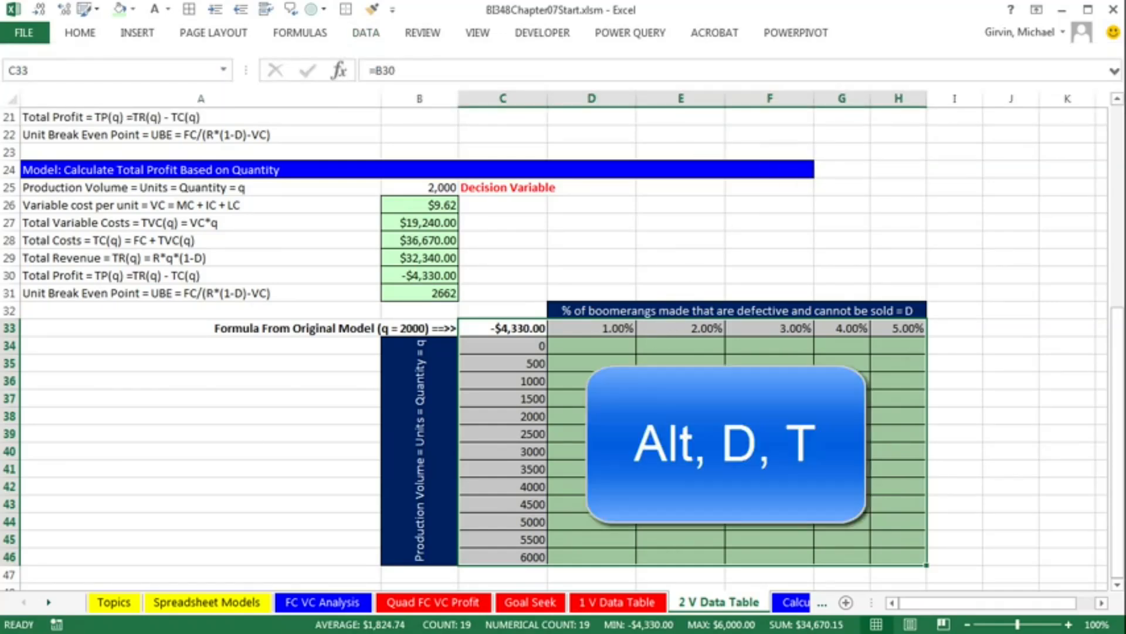
Start a what-if Data Table on C33:H46 and set its row input cell to the defect rate in B9
{"action": "key", "text": "alt"}
{"action": "key", "text": "d"}
{"action": "key", "text": "t"}
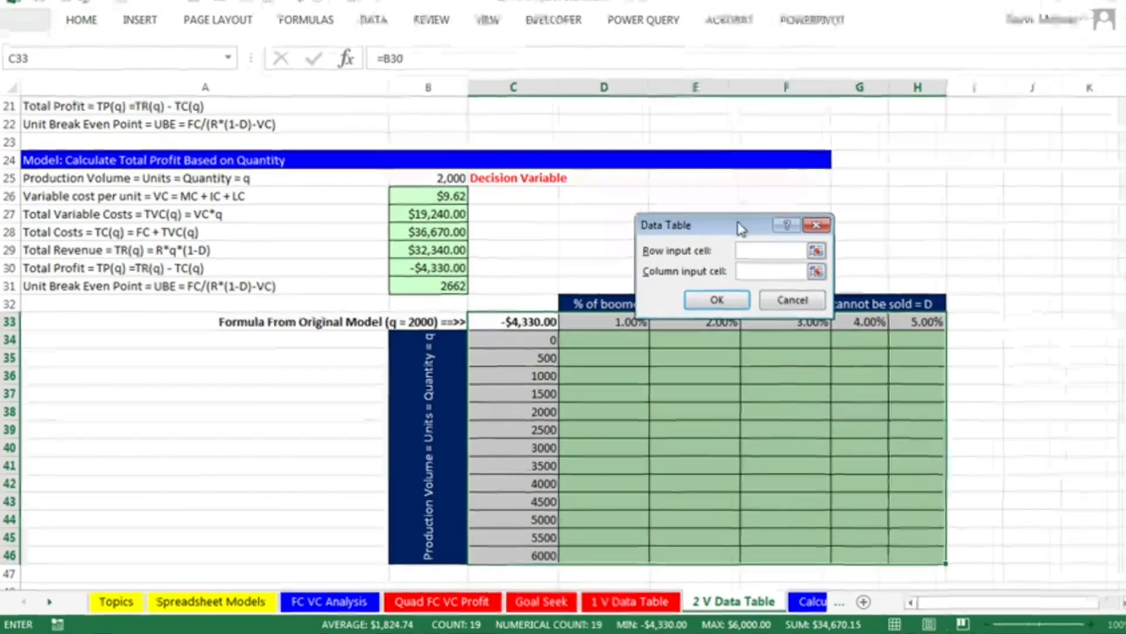
{"action": "left_click_drag", "start_coordinate": [723, 229], "coordinate": [713, 188]}
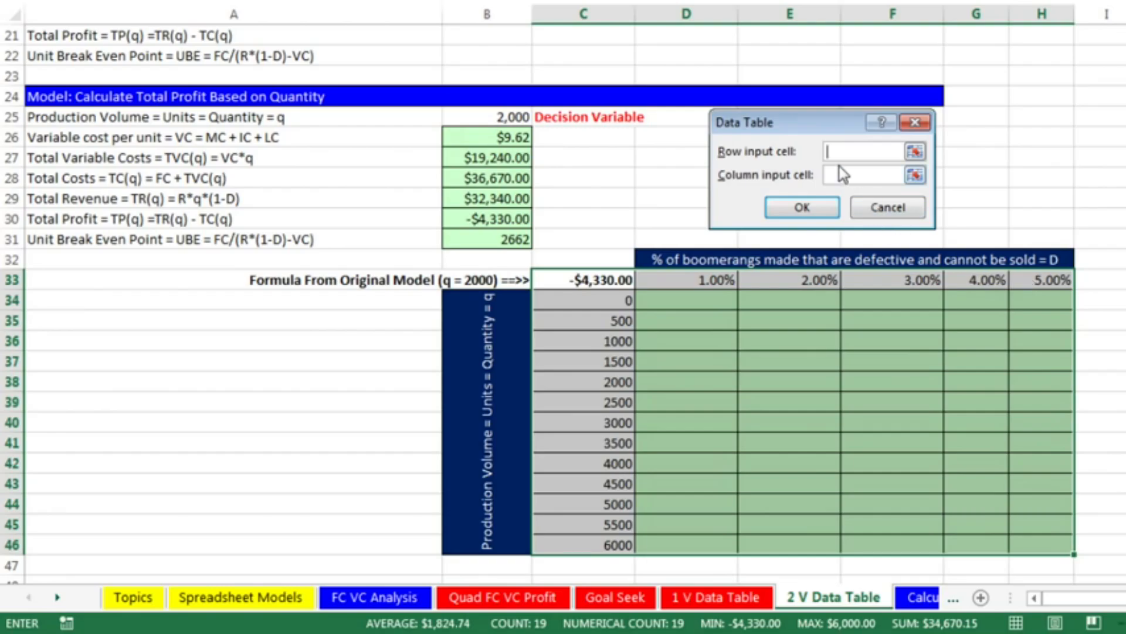
{"action": "scroll", "coordinate": [837, 170], "scroll_direction": "up", "scroll_amount": 6}
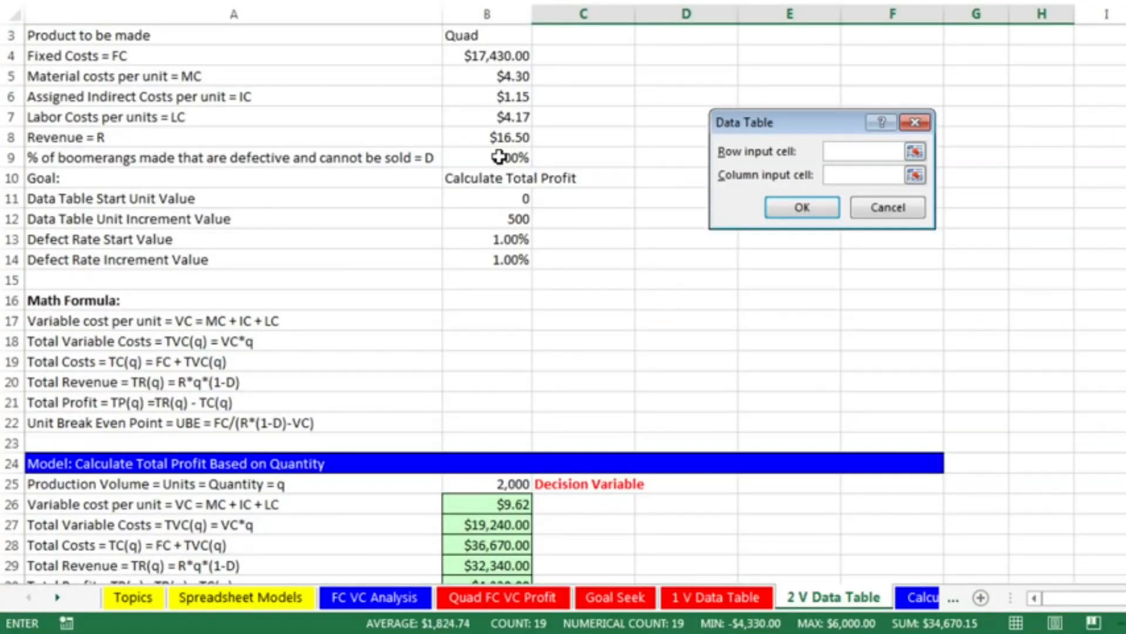
{"action": "left_click", "coordinate": [520, 156]}
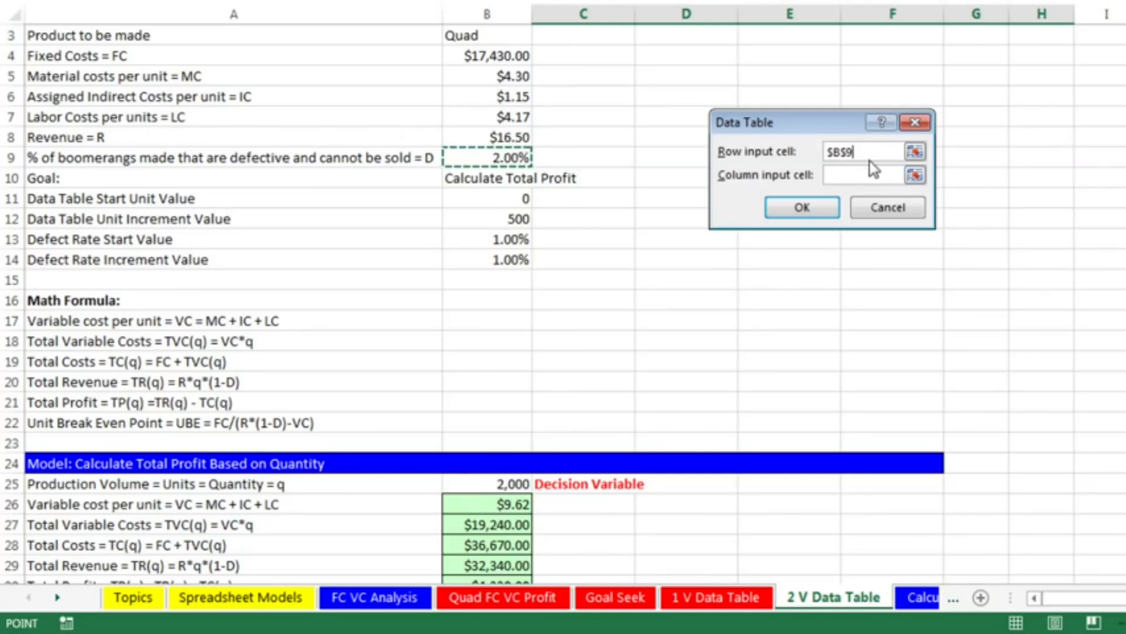
Set the column input cell to the production volume in B25 and create the data table
{"action": "scroll", "coordinate": [886, 212], "scroll_direction": "down", "scroll_amount": 4}
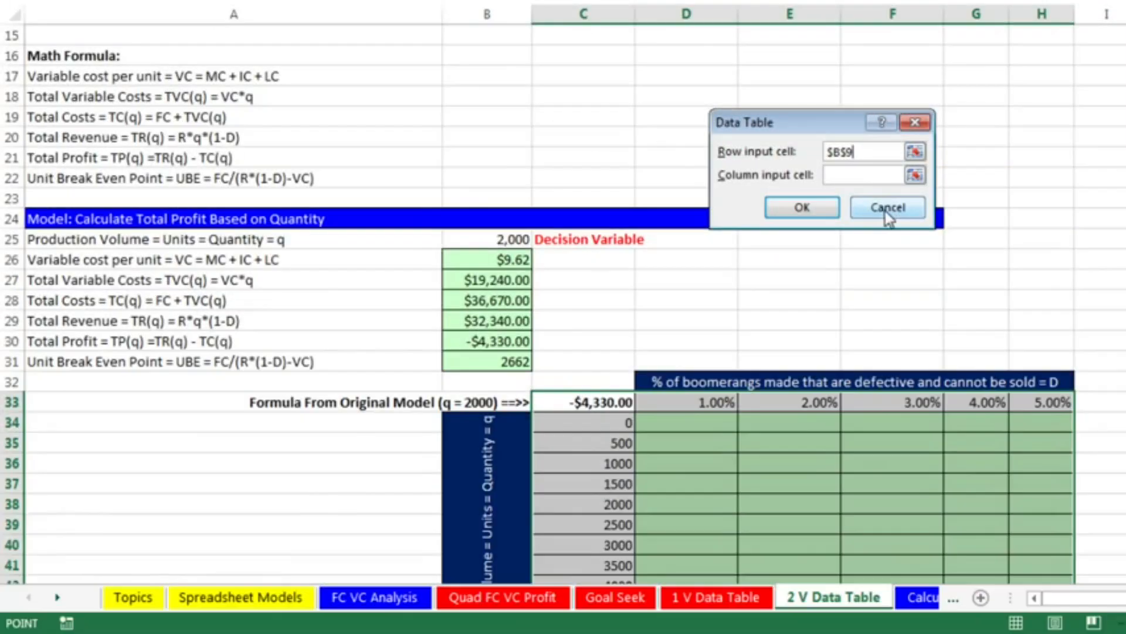
{"action": "left_click", "coordinate": [870, 177]}
{"action": "scroll", "coordinate": [877, 215], "scroll_direction": "down", "scroll_amount": 2}
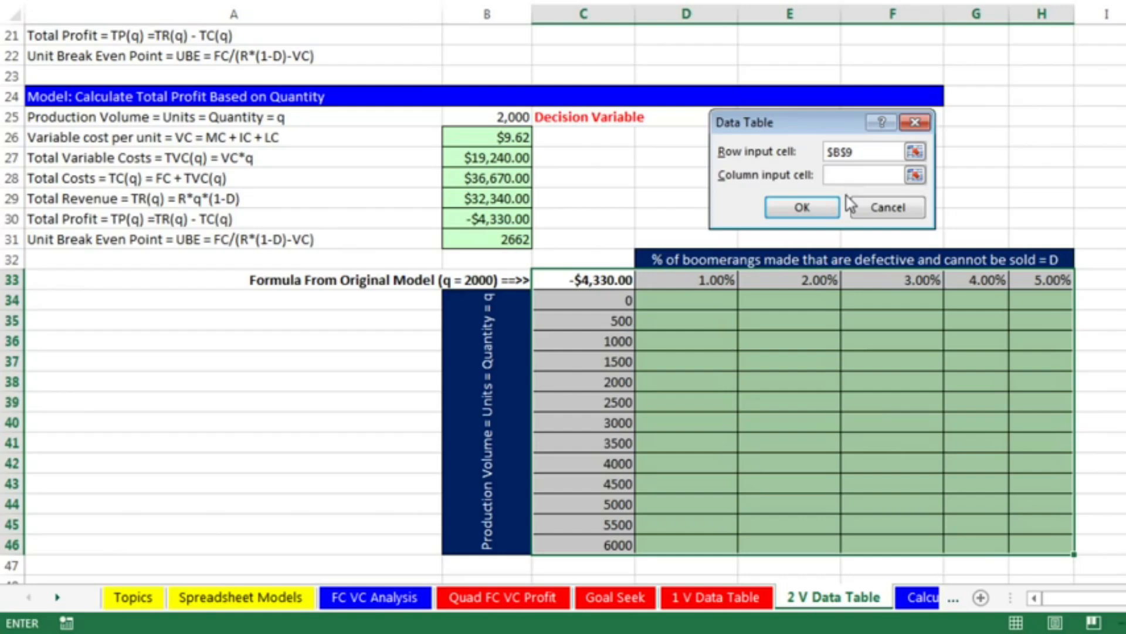
{"action": "left_click", "coordinate": [498, 118]}
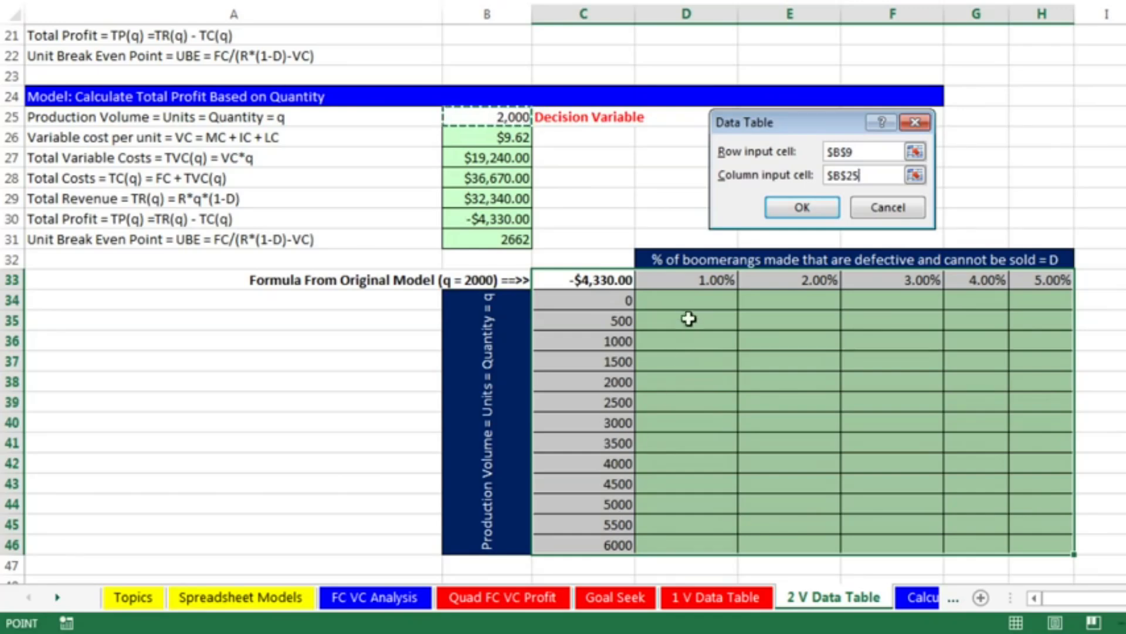
{"action": "left_click", "coordinate": [805, 210]}
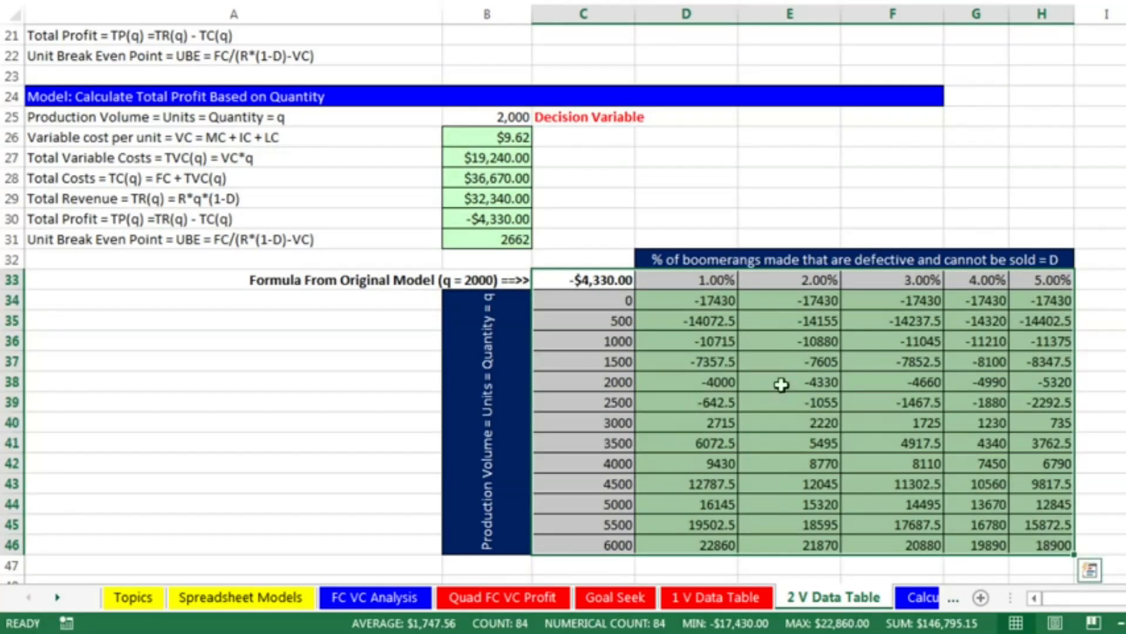
Format the data table results in D34:H46 as Currency with 0 decimal places and the $ symbol
{"action": "left_click_drag", "start_coordinate": [680, 301], "coordinate": [1047, 544]}
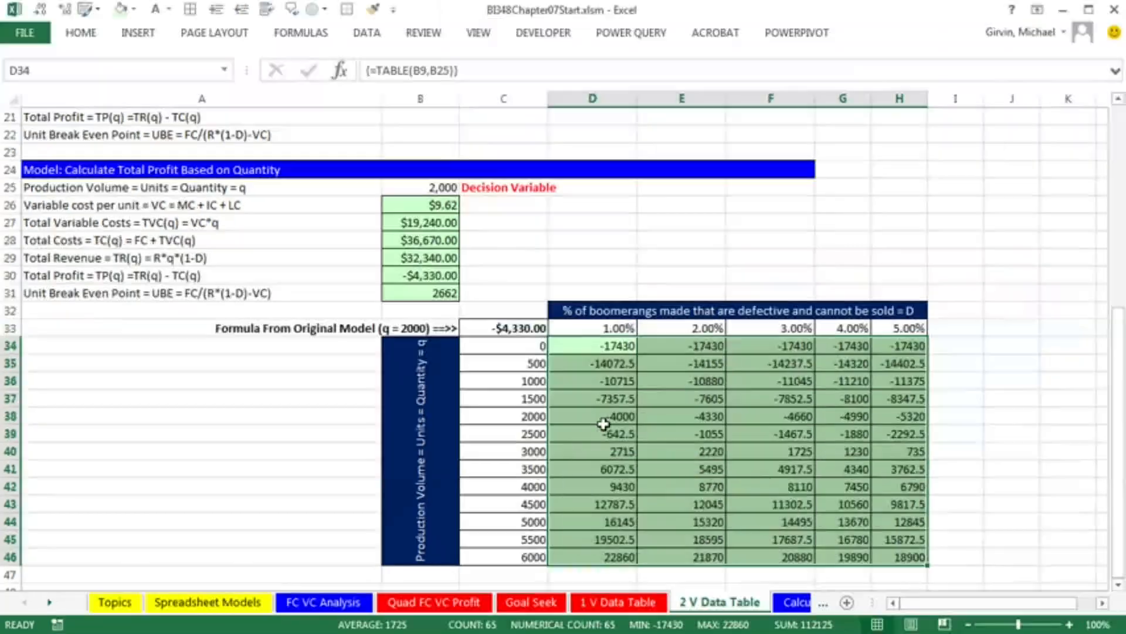
{"action": "key", "text": "ctrl+1"}
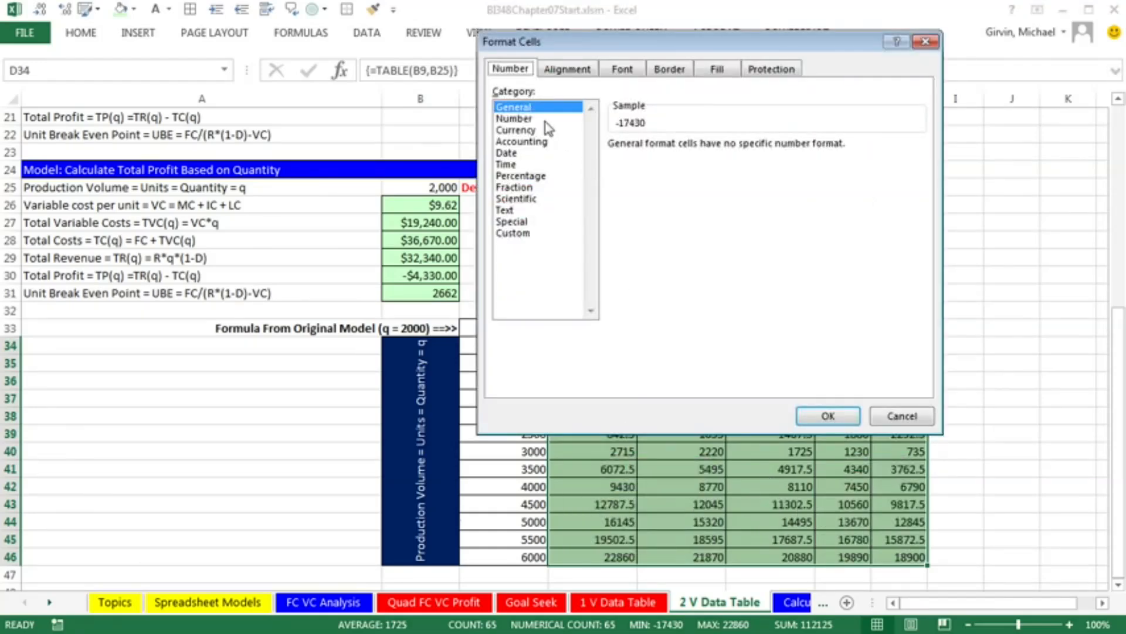
{"action": "left_click", "coordinate": [516, 117]}
{"action": "left_click", "coordinate": [517, 131]}
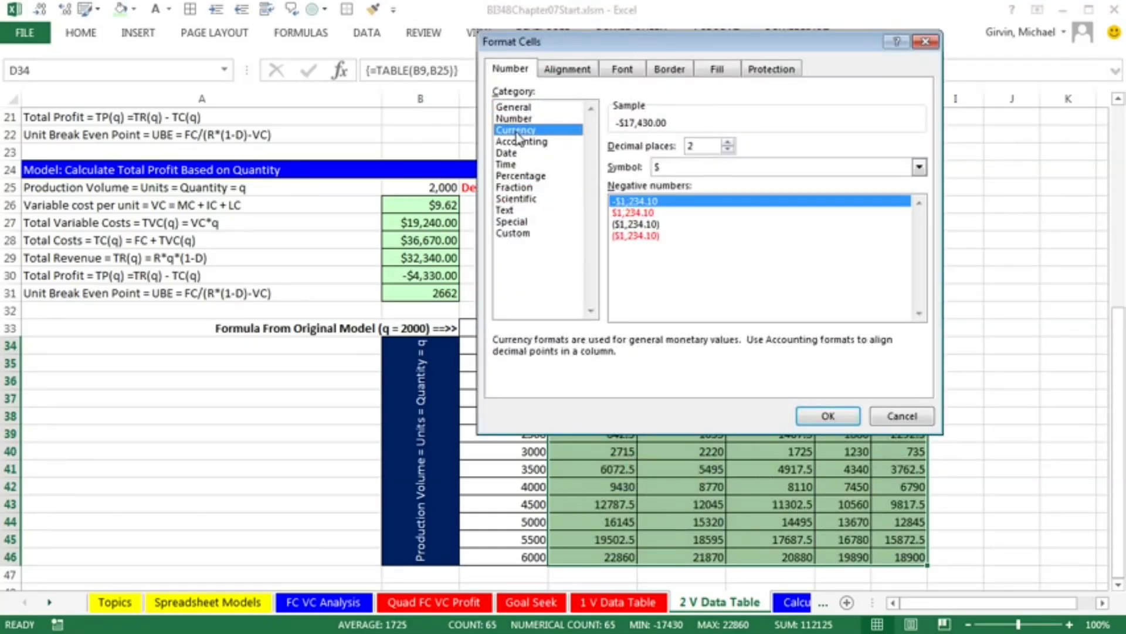
{"action": "left_click", "coordinate": [727, 149]}
{"action": "left_click", "coordinate": [727, 149]}
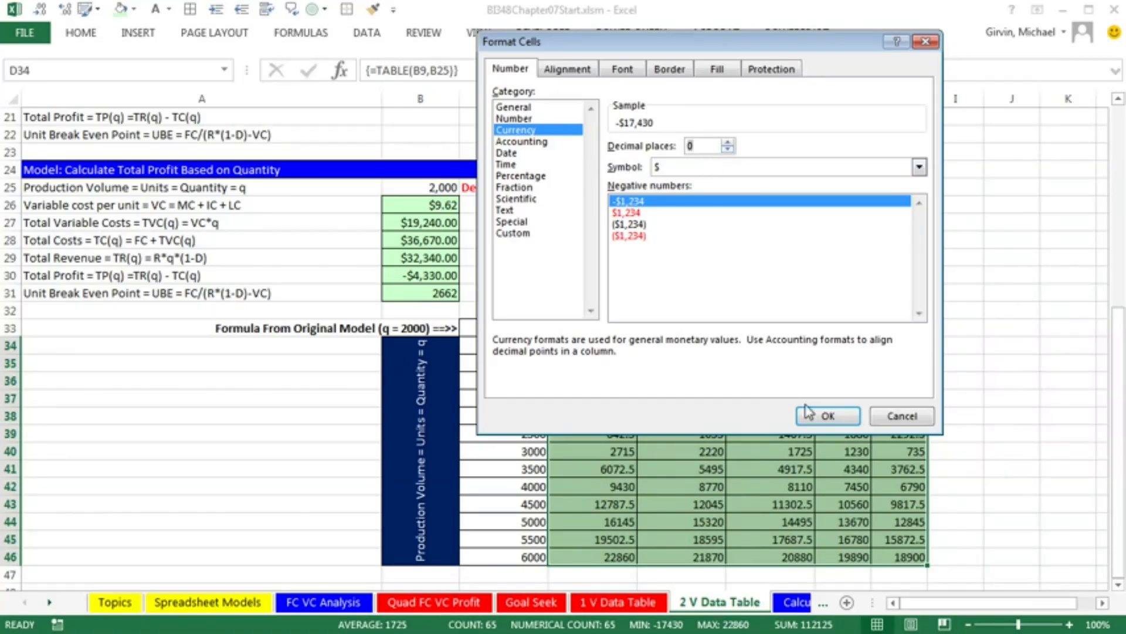
{"action": "left_click", "coordinate": [827, 415]}
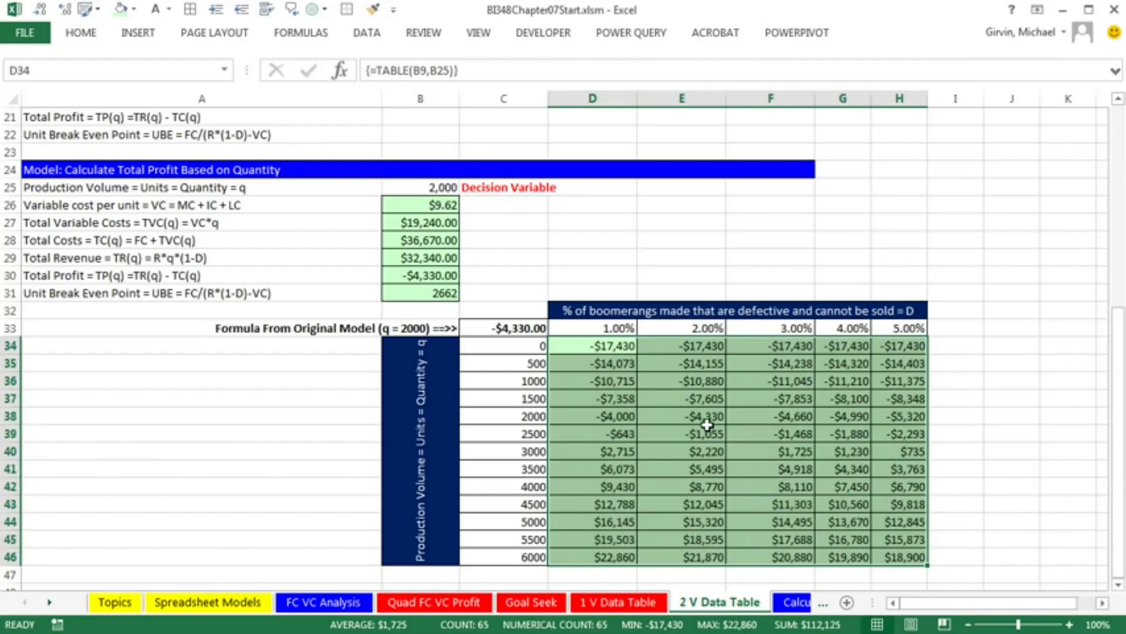
Examine a data table result, the Total Profit formula in B30, the production volume in B25 and the formula inputs
{"action": "left_click", "coordinate": [779, 482]}
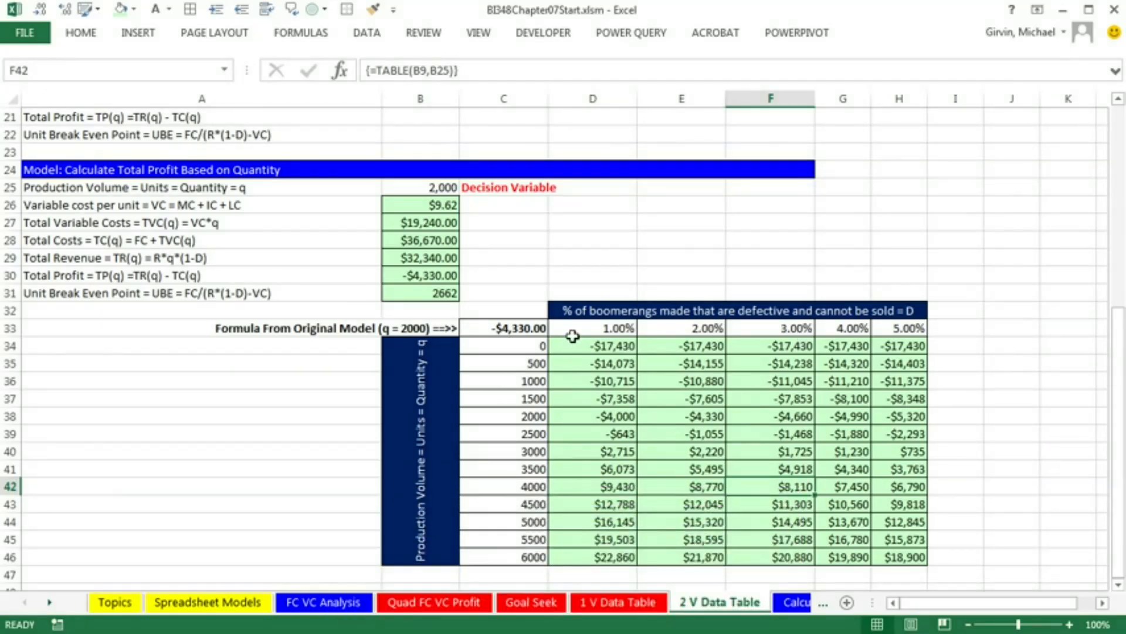
{"action": "double_click", "coordinate": [422, 269]}
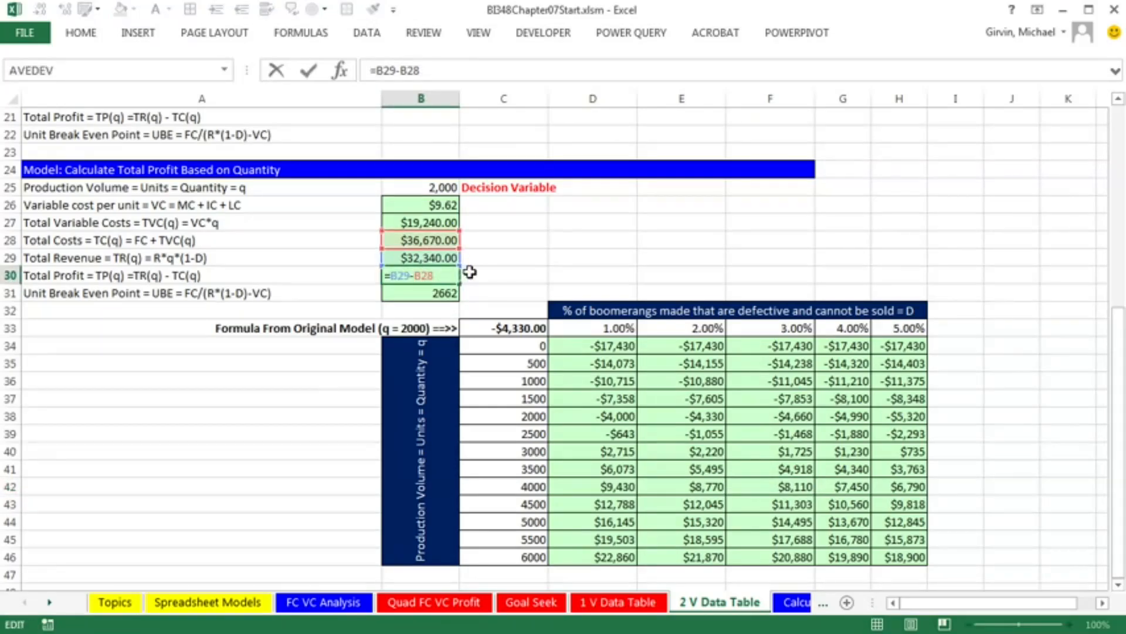
{"action": "key", "text": "Escape"}
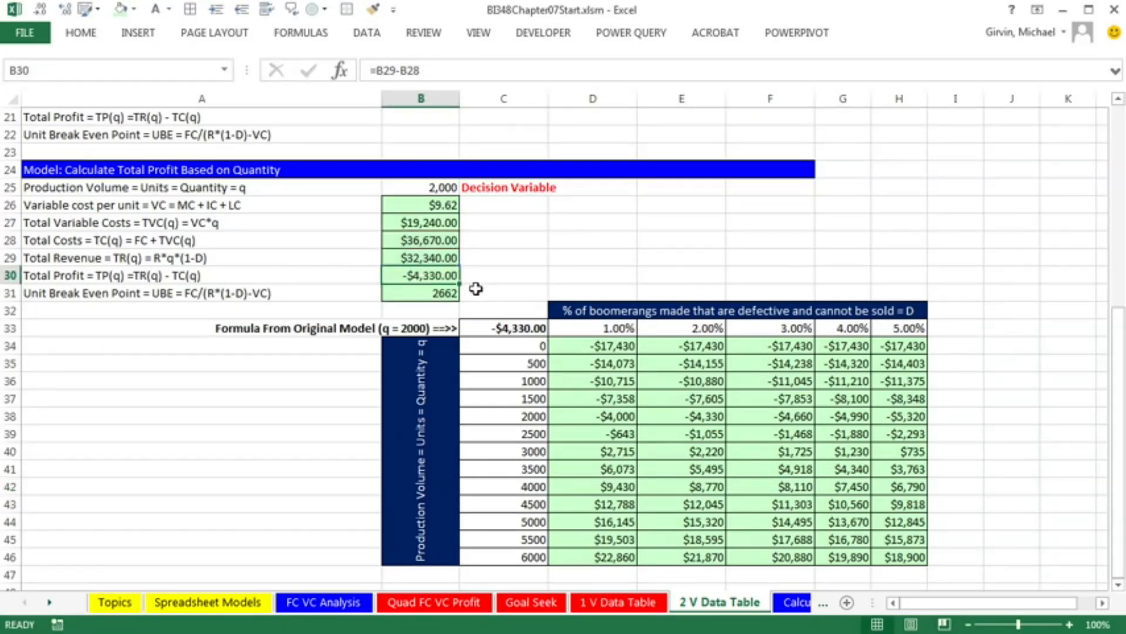
{"action": "scroll", "coordinate": [481, 290], "scroll_direction": "up", "scroll_amount": 2}
{"action": "scroll", "coordinate": [481, 293], "scroll_direction": "up", "scroll_amount": 3}
{"action": "left_click", "coordinate": [443, 398]}
{"action": "scroll", "coordinate": [498, 369], "scroll_direction": "up", "scroll_amount": 3}
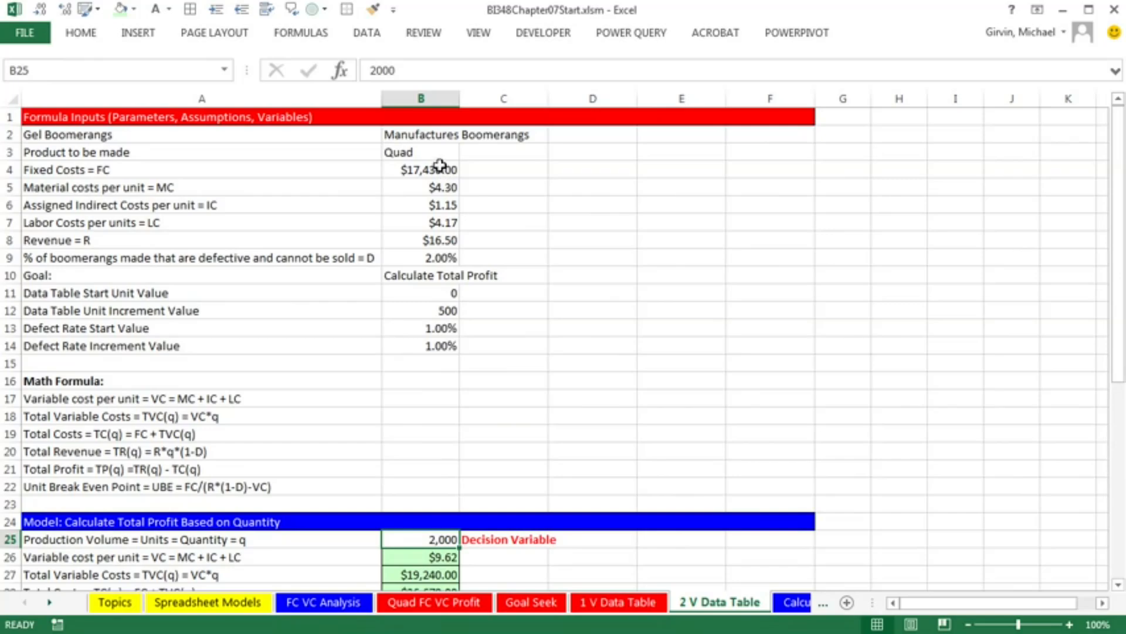
{"action": "scroll", "coordinate": [560, 342], "scroll_direction": "down", "scroll_amount": 3}
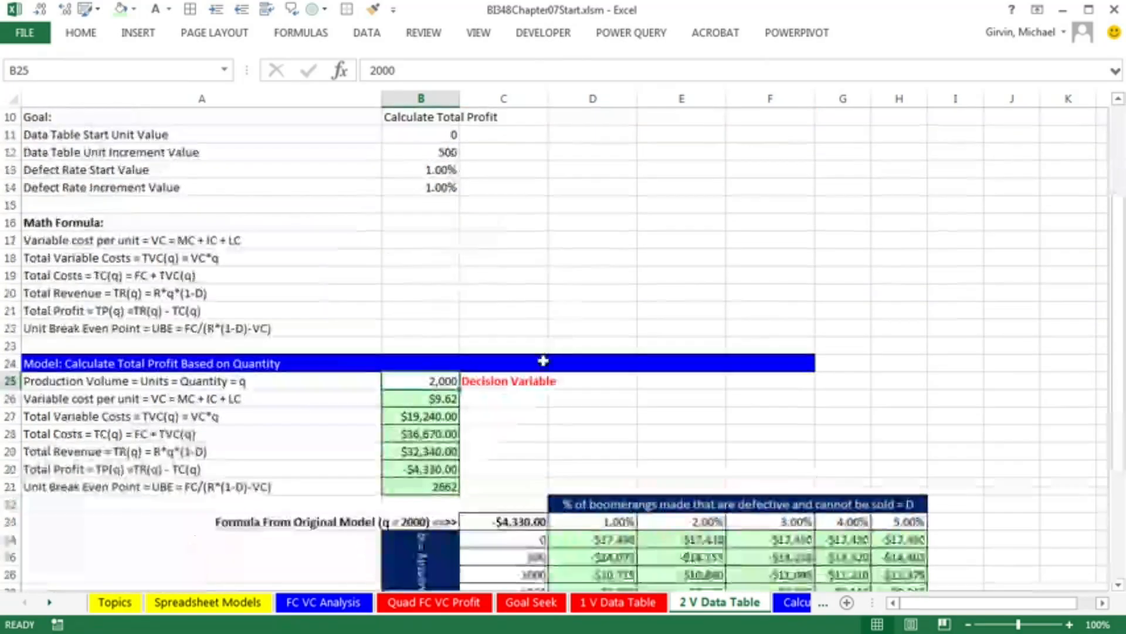
Format the production quantities in C34:C46 as Number with 0 decimal places and a thousands separator
{"action": "scroll", "coordinate": [558, 393], "scroll_direction": "down", "scroll_amount": 3}
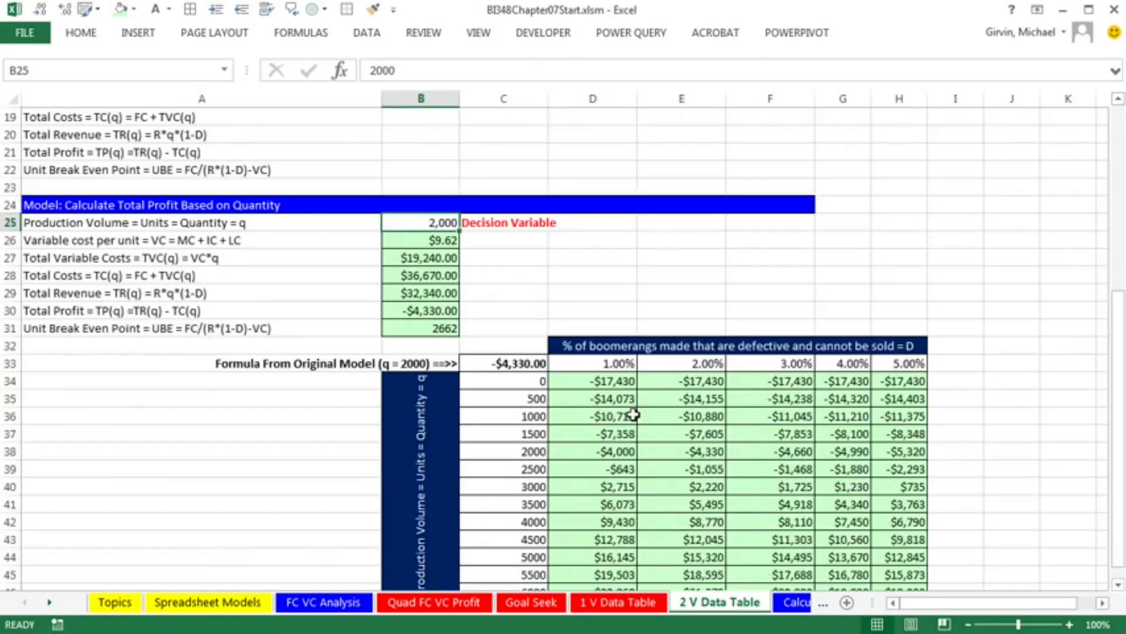
{"action": "scroll", "coordinate": [633, 415], "scroll_direction": "down", "scroll_amount": 2}
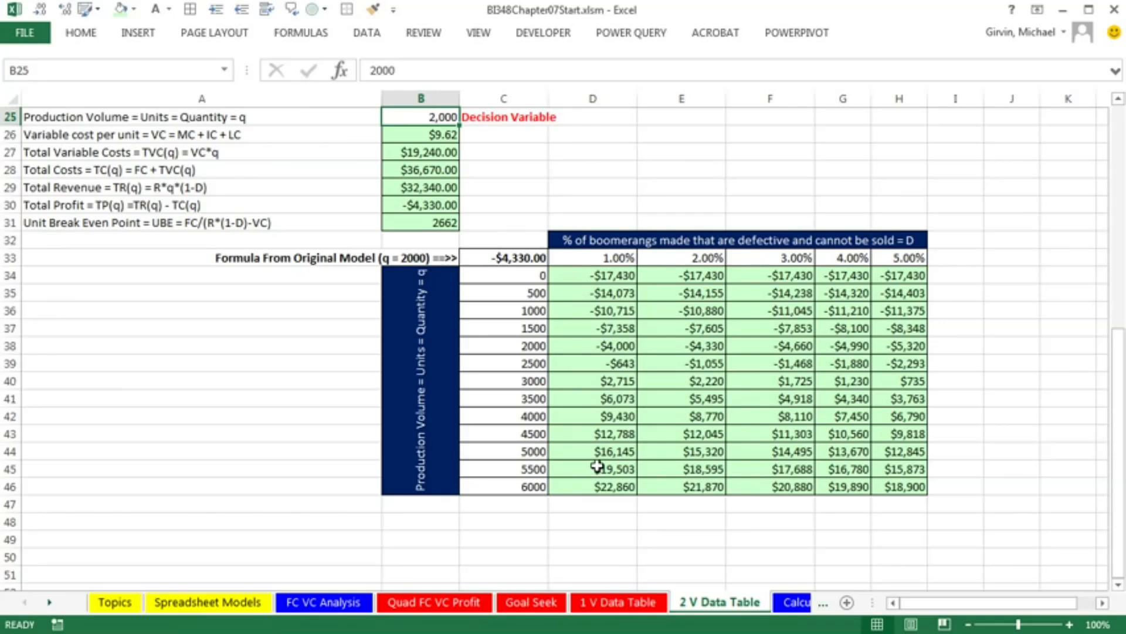
{"action": "left_click_drag", "start_coordinate": [498, 276], "coordinate": [516, 485]}
{"action": "key", "text": "ctrl+1"}
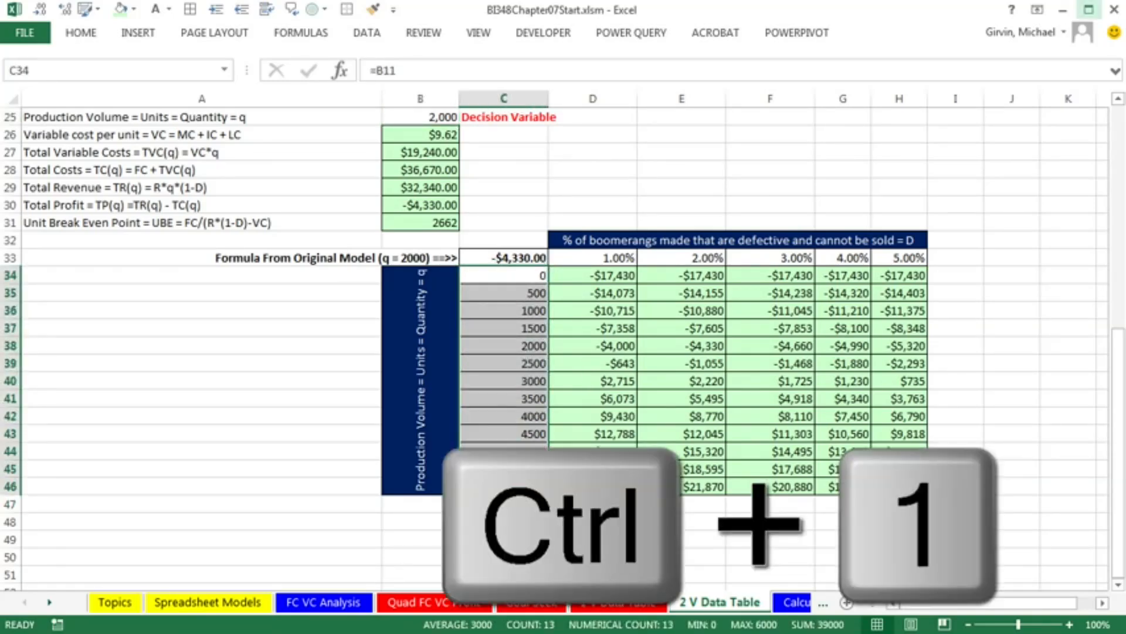
{"action": "left_click", "coordinate": [531, 118]}
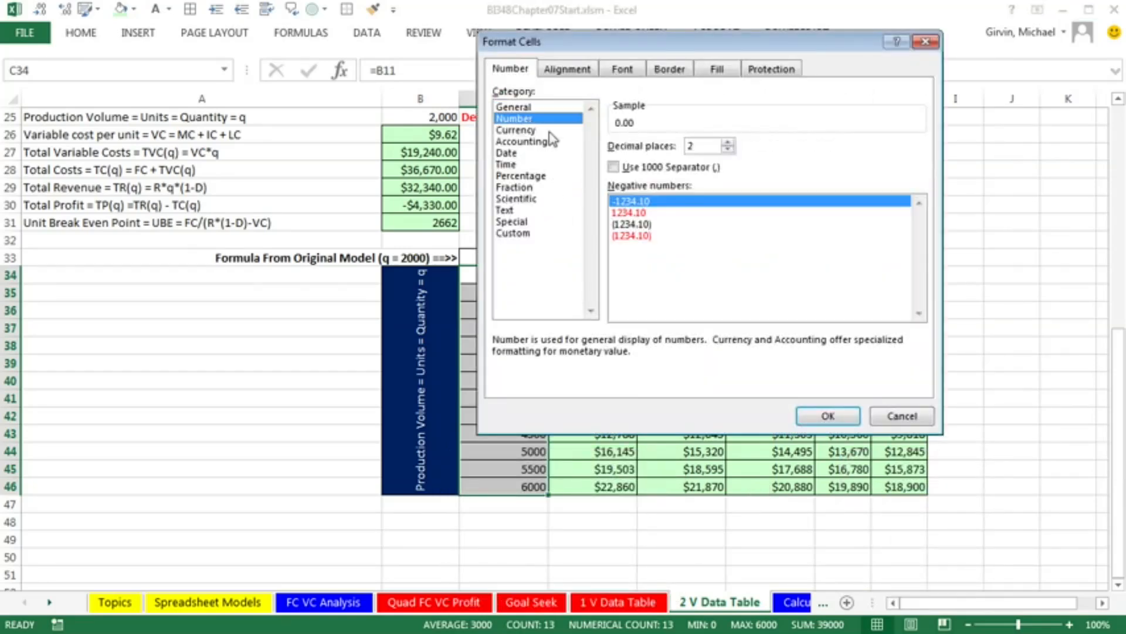
{"action": "left_click", "coordinate": [613, 167]}
{"action": "left_click", "coordinate": [728, 150]}
{"action": "left_click", "coordinate": [728, 150]}
{"action": "left_click", "coordinate": [829, 416]}
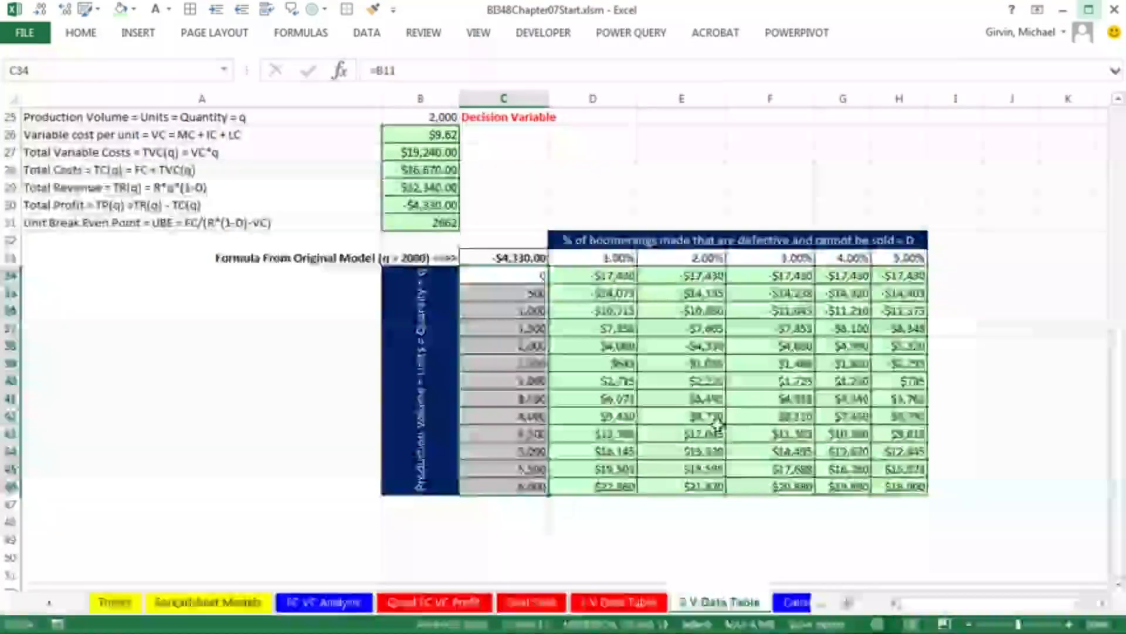
{"action": "left_click", "coordinate": [537, 274]}
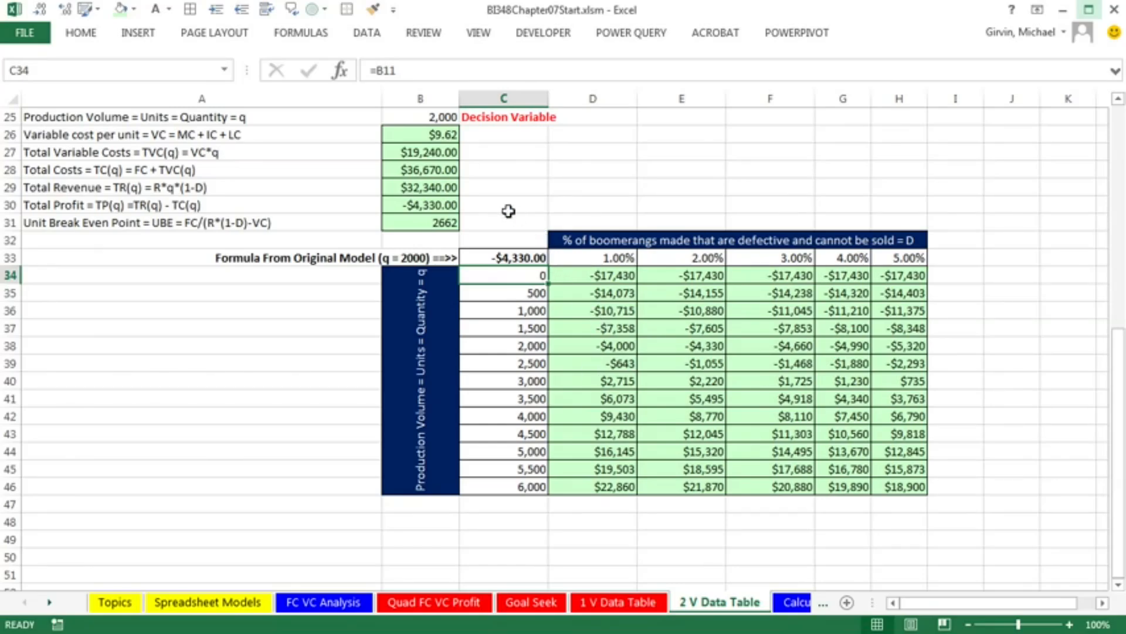
Set the Data Table Start Unit Value in B11 to 1000 and review the recalculated data table
{"action": "scroll", "coordinate": [565, 365], "scroll_direction": "up", "scroll_amount": 7}
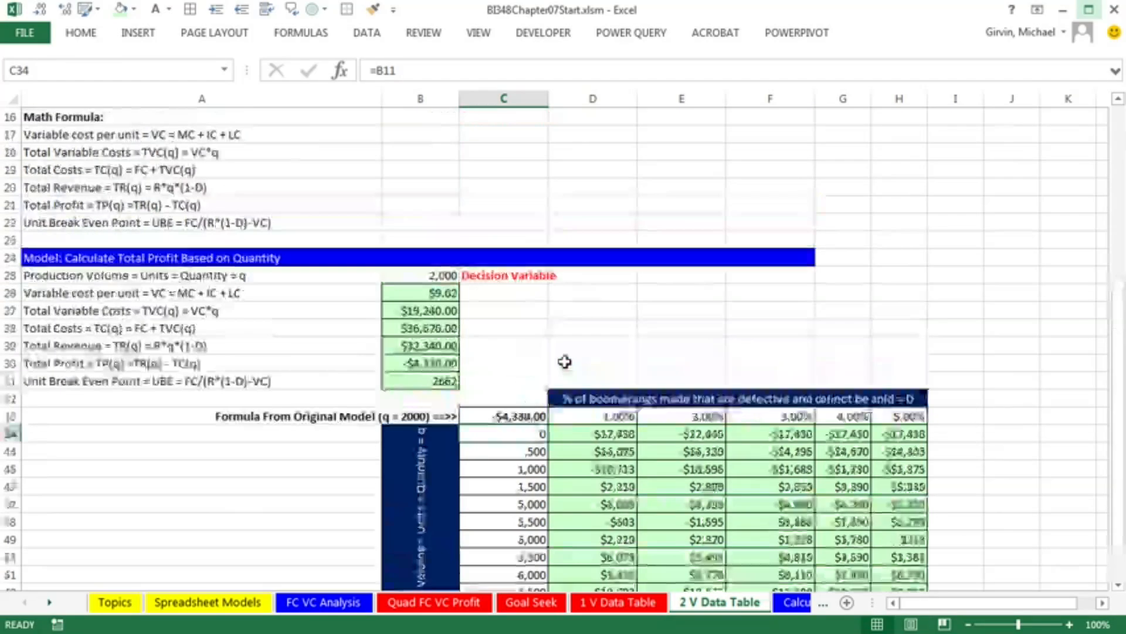
{"action": "scroll", "coordinate": [539, 312], "scroll_direction": "up", "scroll_amount": 1}
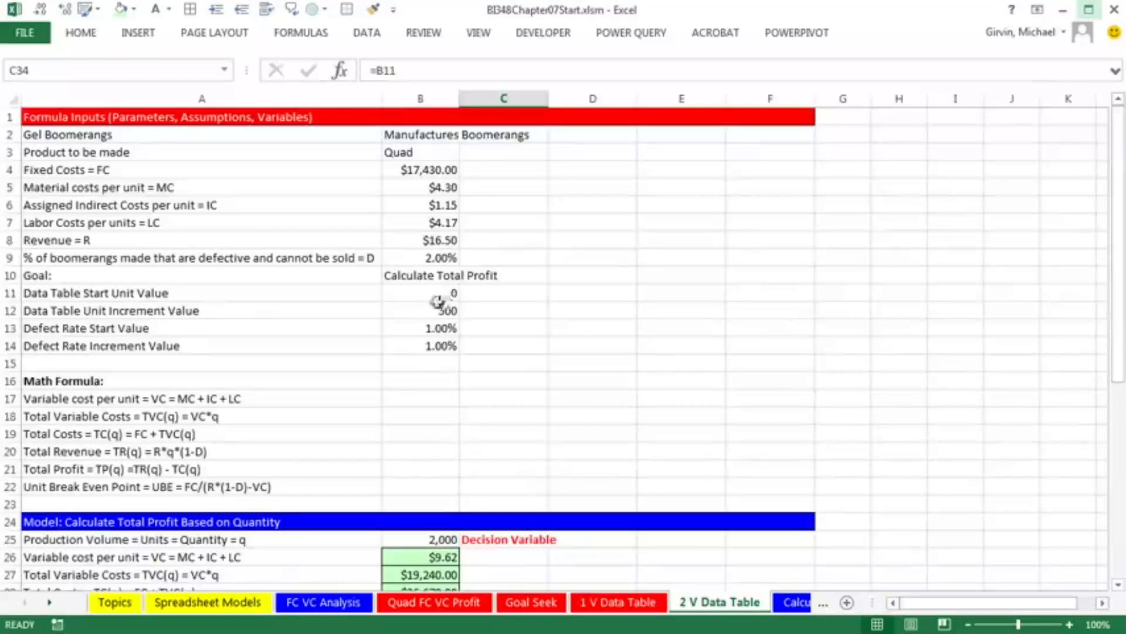
{"action": "left_click", "coordinate": [419, 293]}
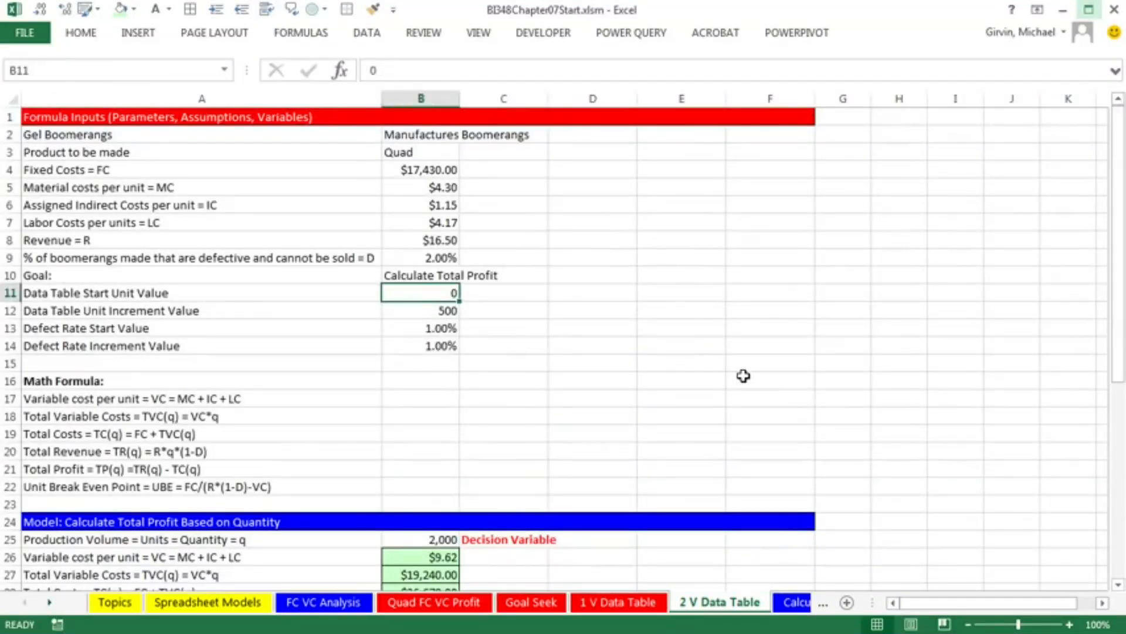
{"action": "type", "text": "100"}
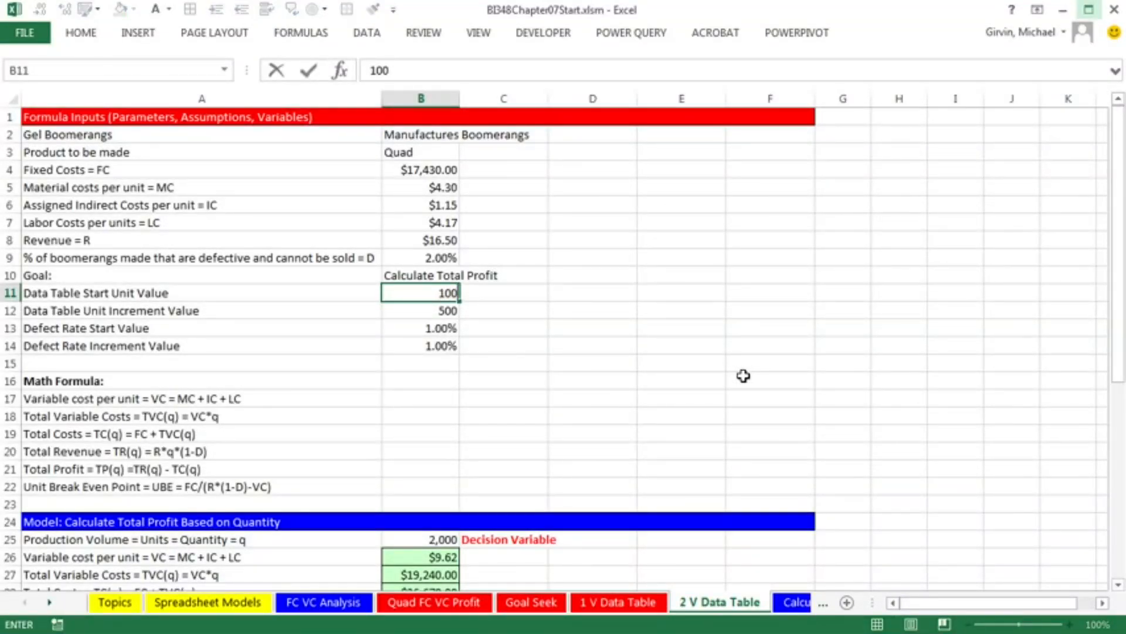
{"action": "key", "text": "Return"}
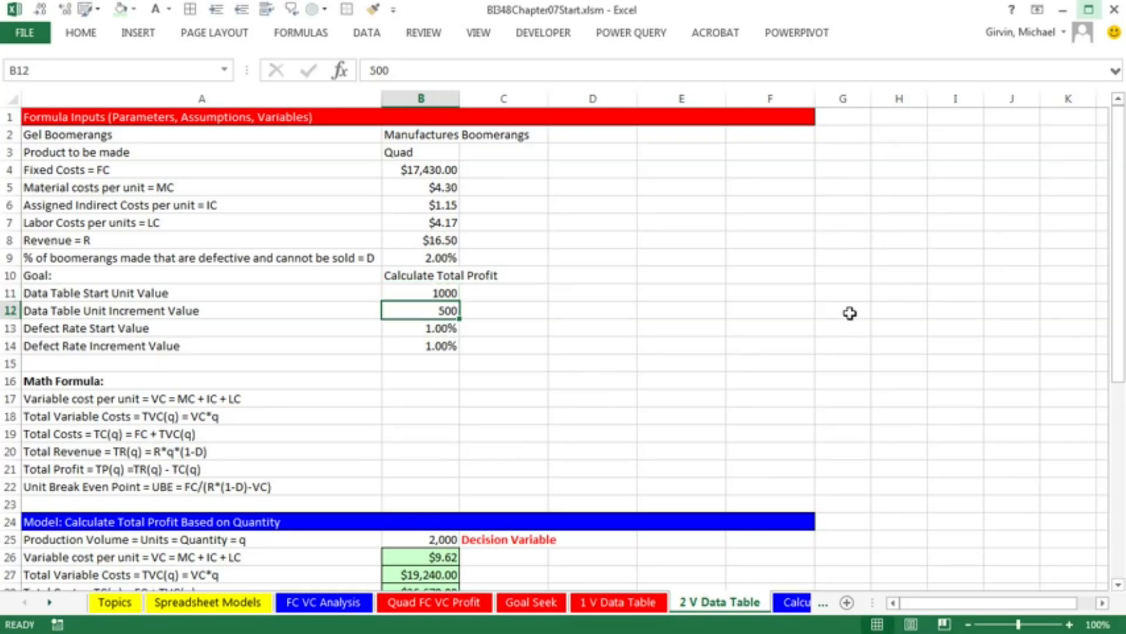
{"action": "scroll", "coordinate": [780, 311], "scroll_direction": "down", "scroll_amount": 8}
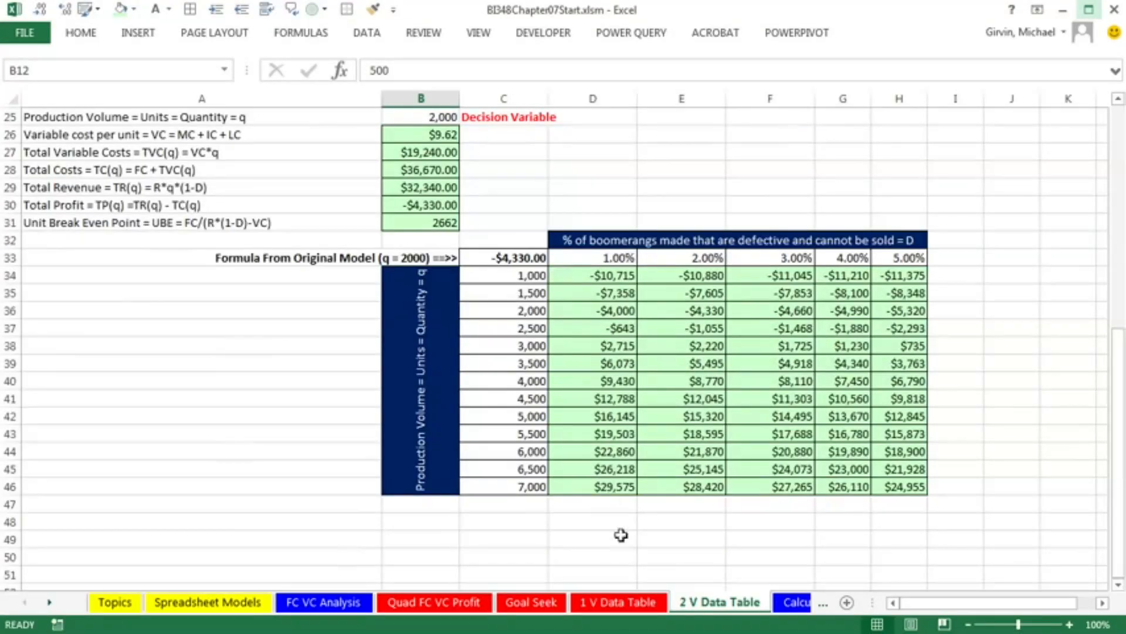
Set the Defect Rate Start Value in B13 to 2% and the Defect Rate Increment Value in B14 to 0.5%
{"action": "scroll", "coordinate": [624, 534], "scroll_direction": "up", "scroll_amount": 7}
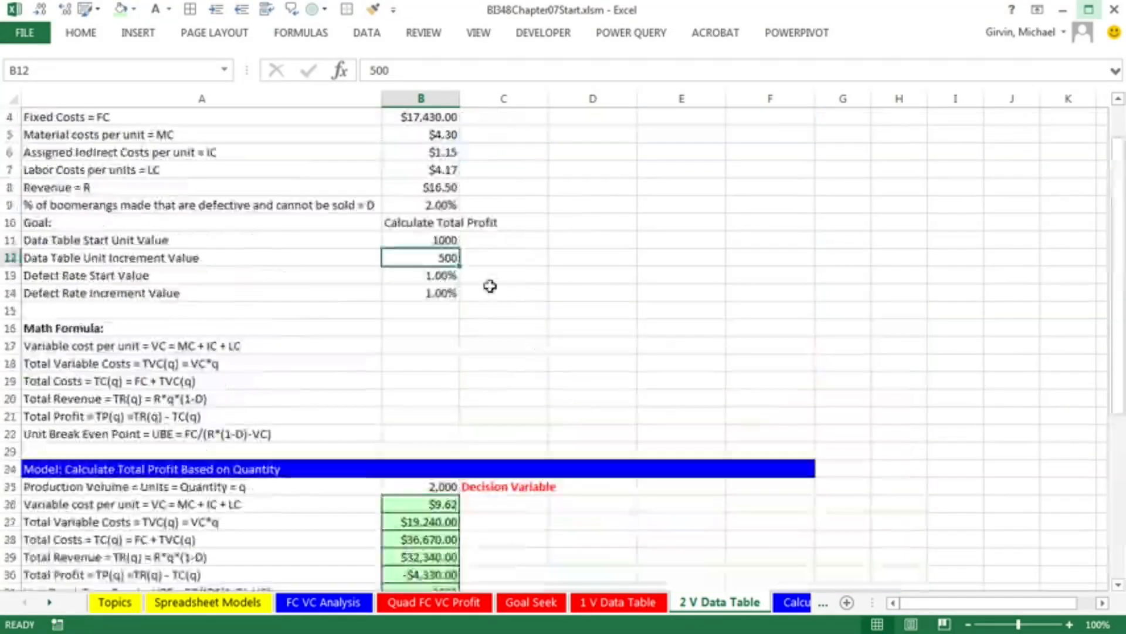
{"action": "left_click", "coordinate": [431, 278]}
{"action": "type", "text": "2"}
{"action": "key", "text": "Return"}
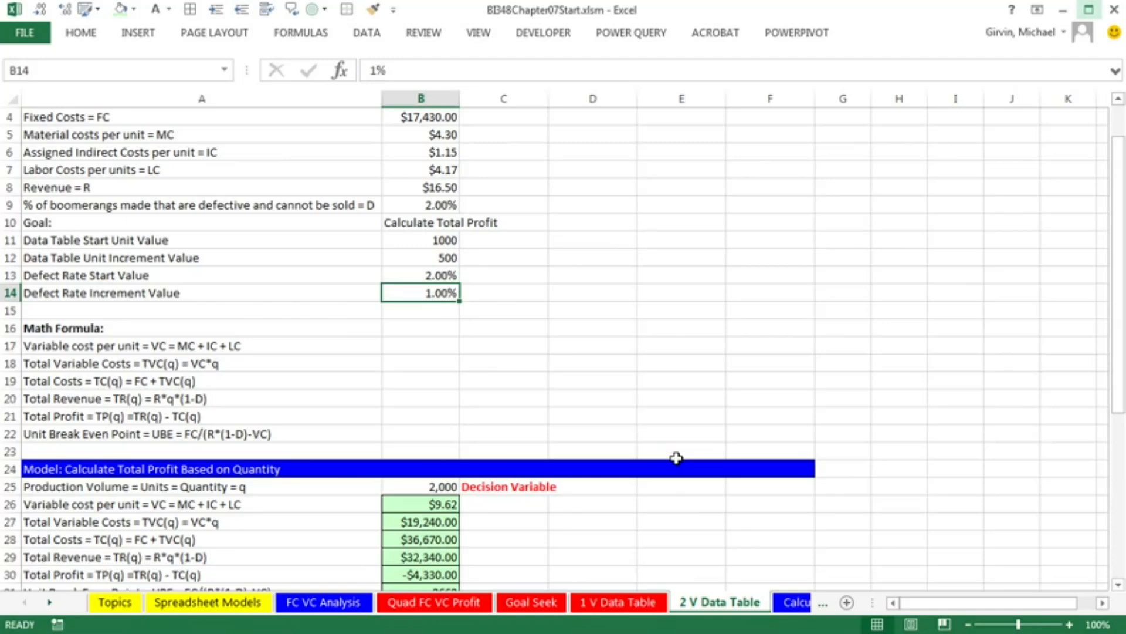
{"action": "type", "text": "."}
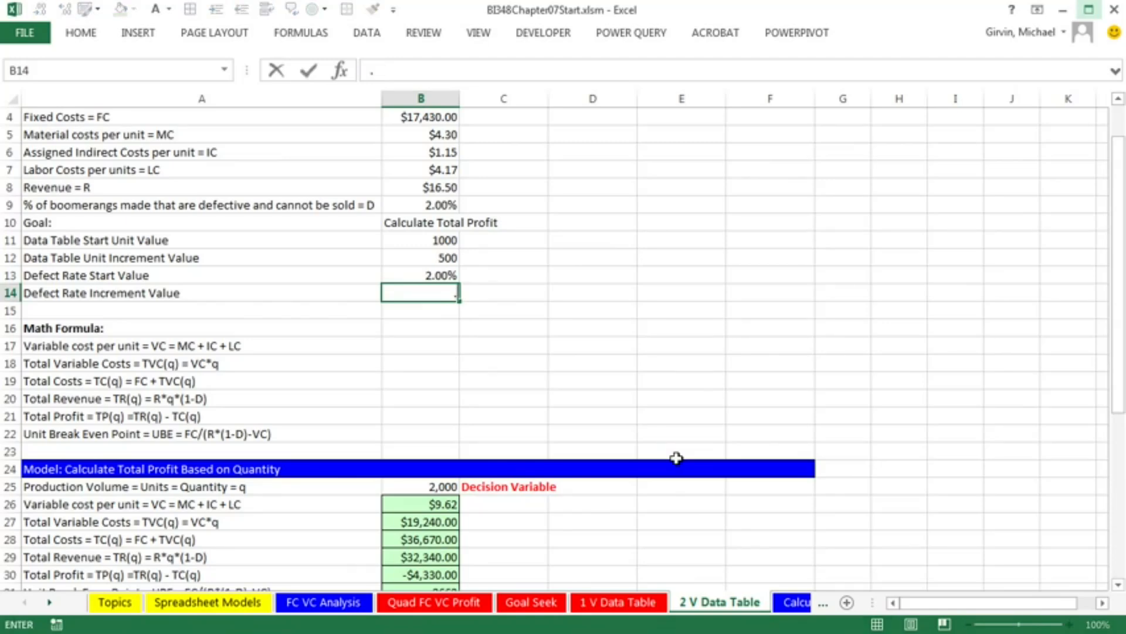
{"action": "type", "text": "5%"}
{"action": "key", "text": "ctrl+Return"}
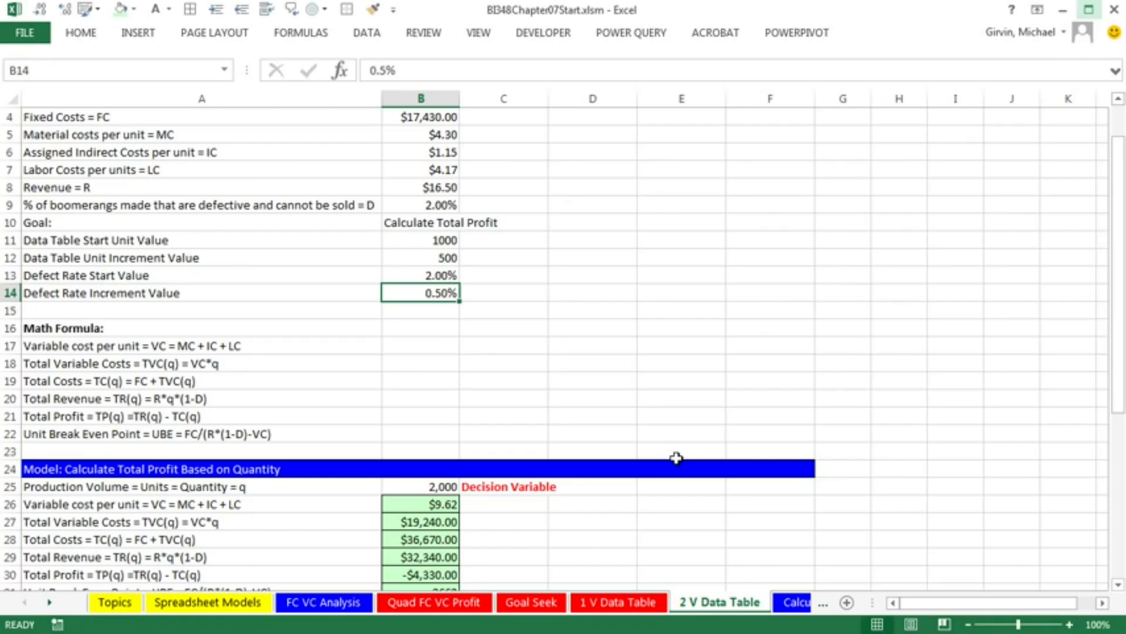
{"action": "scroll", "coordinate": [676, 458], "scroll_direction": "down", "scroll_amount": 6}
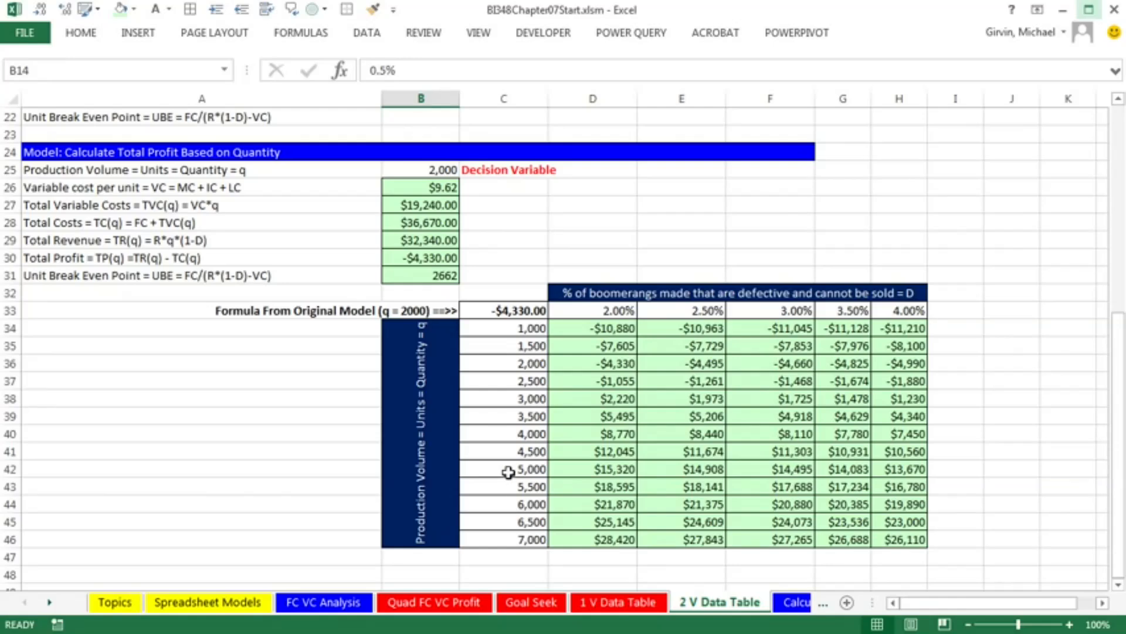
Inspect the table formula in D34 and try to delete the single data table result in E39
{"action": "left_click", "coordinate": [614, 332]}
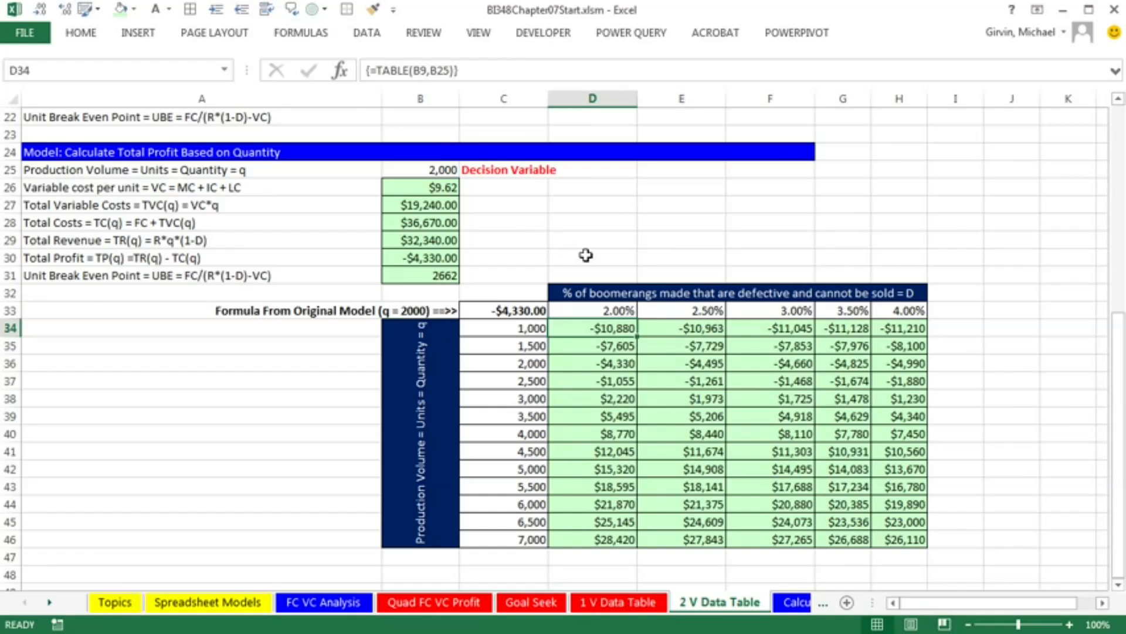
{"action": "left_click", "coordinate": [700, 415]}
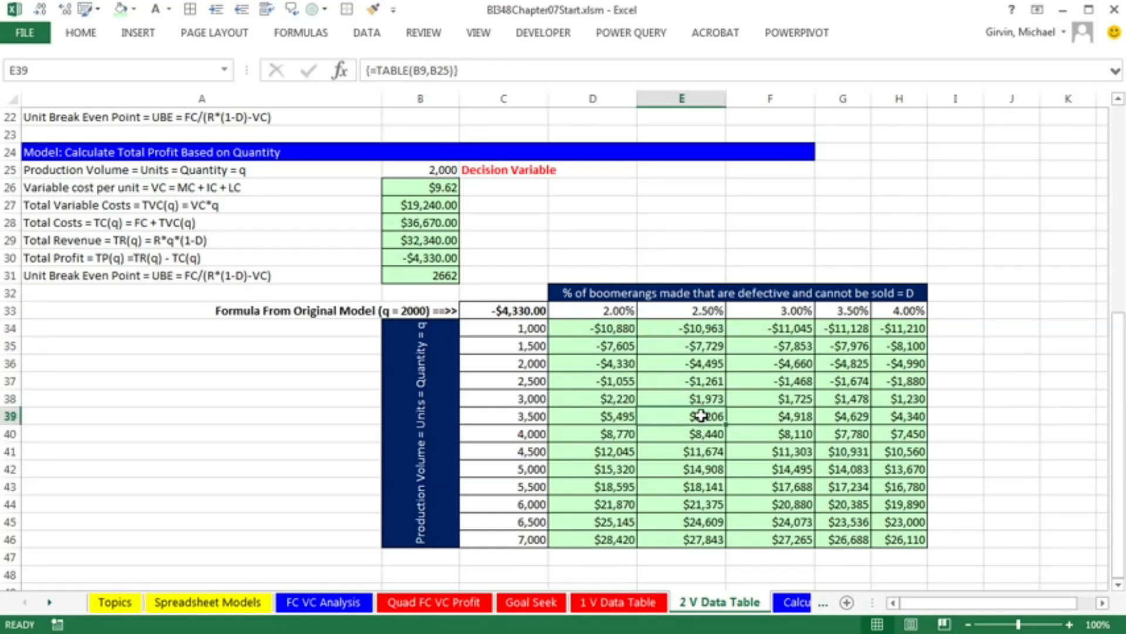
{"action": "key", "text": "Delete"}
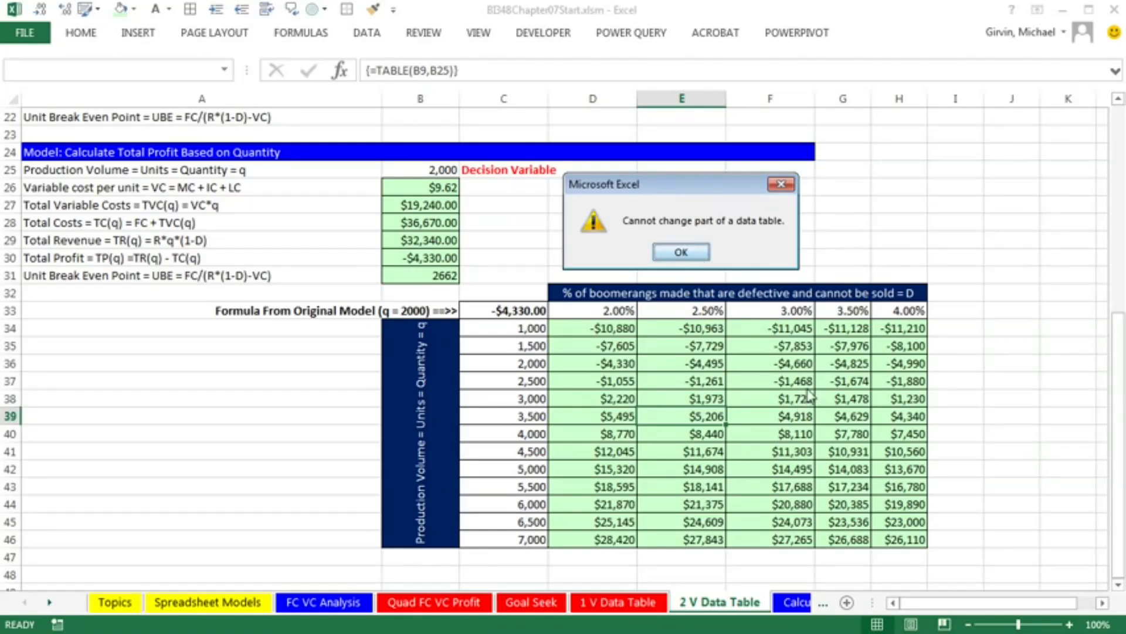
{"action": "key", "text": "Return"}
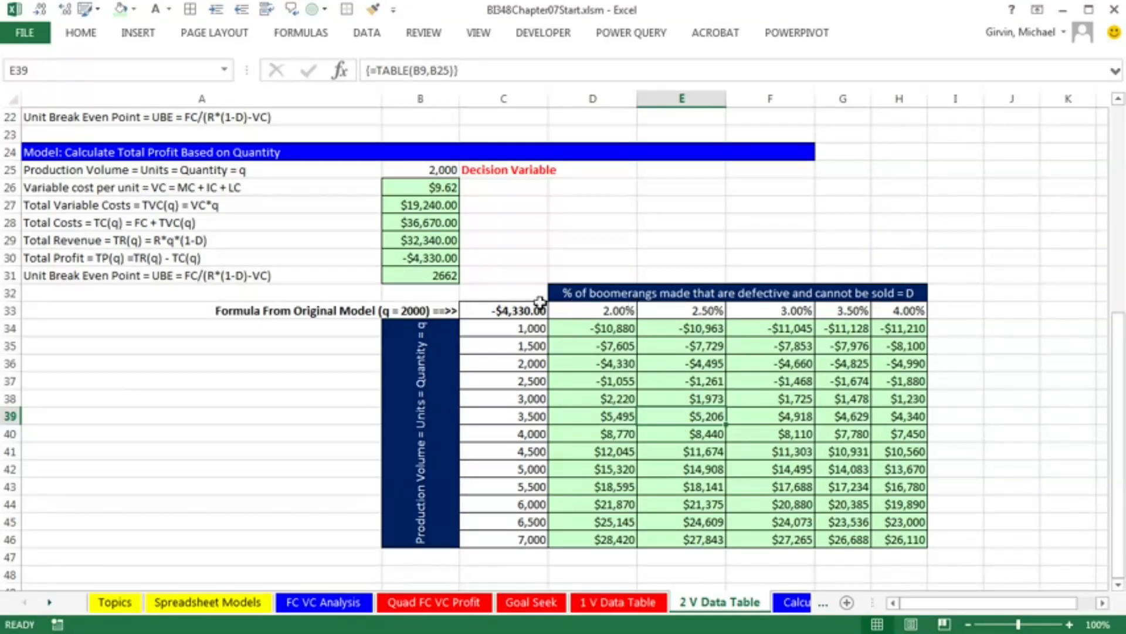
{"action": "left_click", "coordinate": [515, 310]}
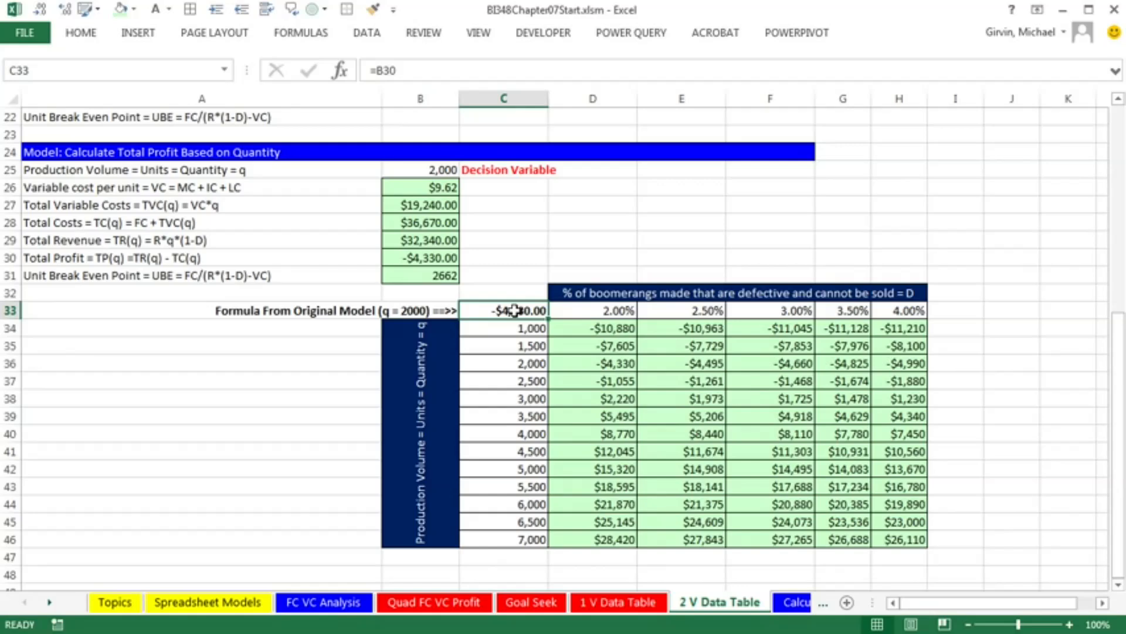